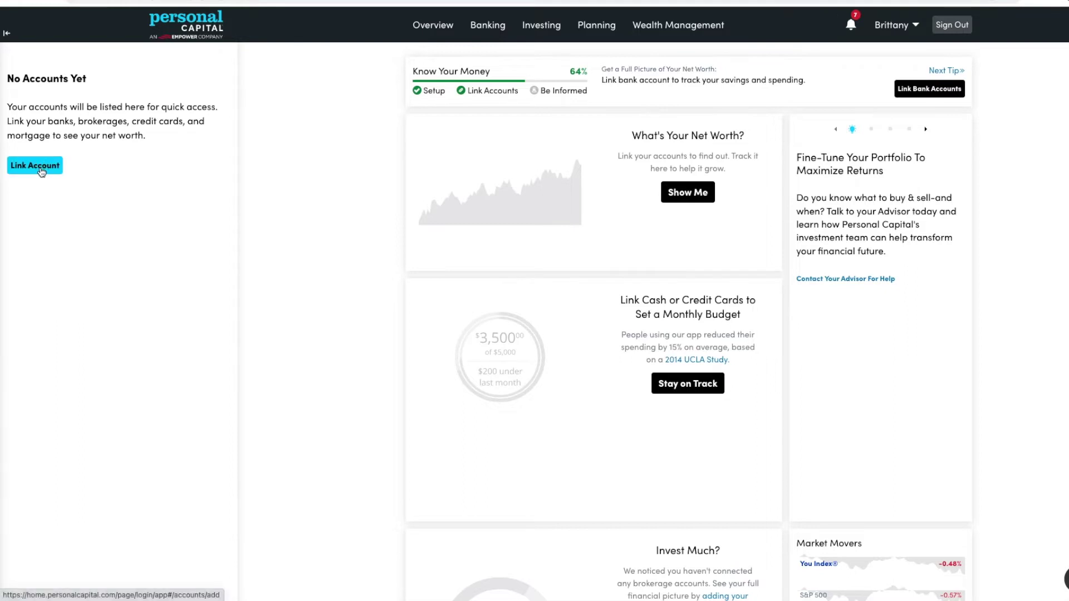
# Link a Capital One account with a new login and accept the data-sharing terms.
pyautogui.click(7, 32)
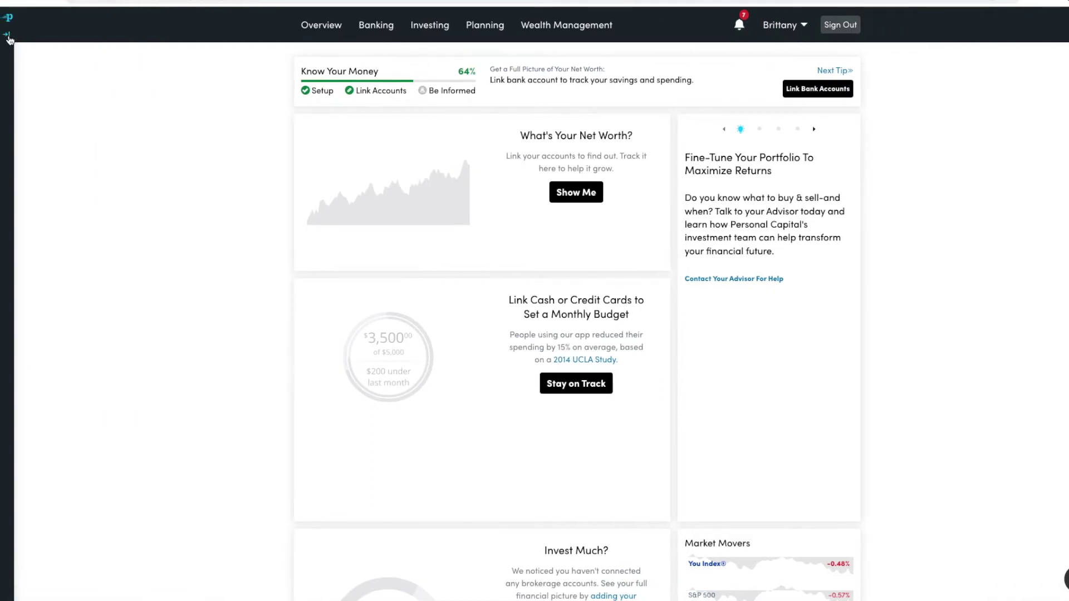
pyautogui.click(8, 36)
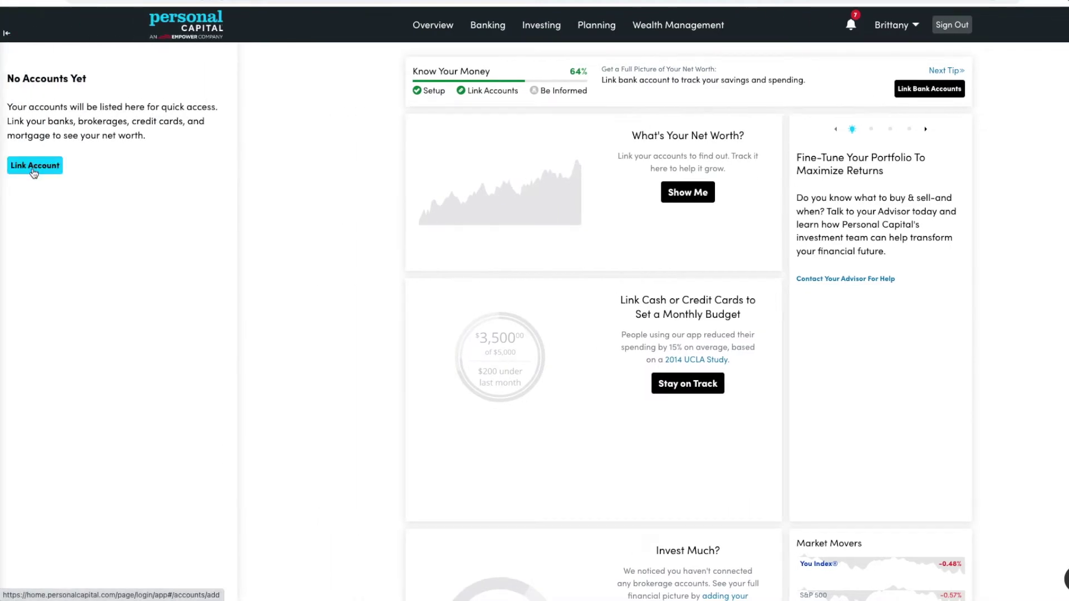
pyautogui.click(34, 167)
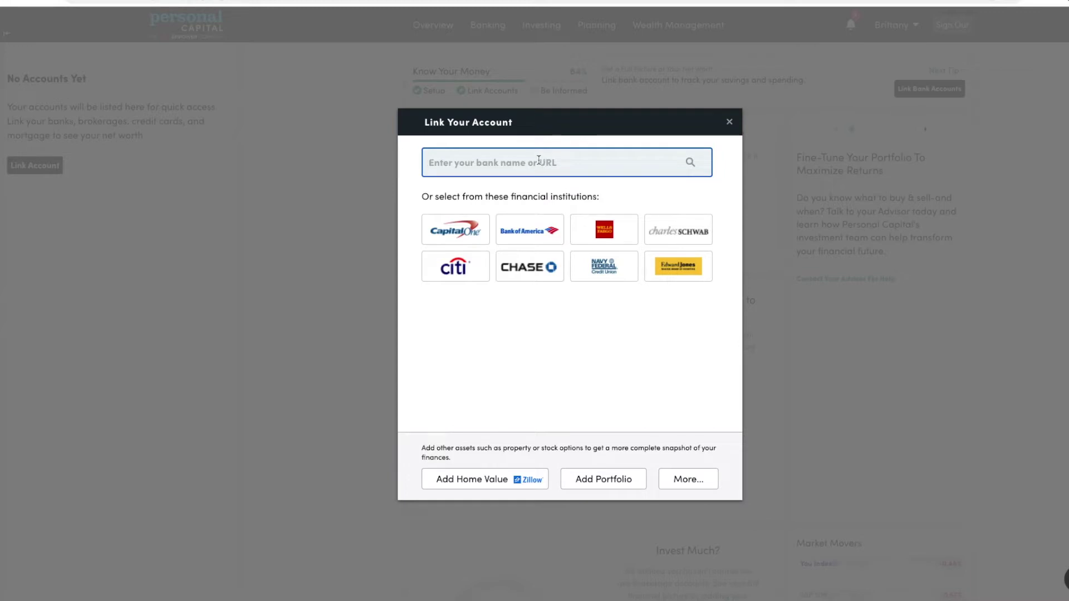
pyautogui.click(461, 233)
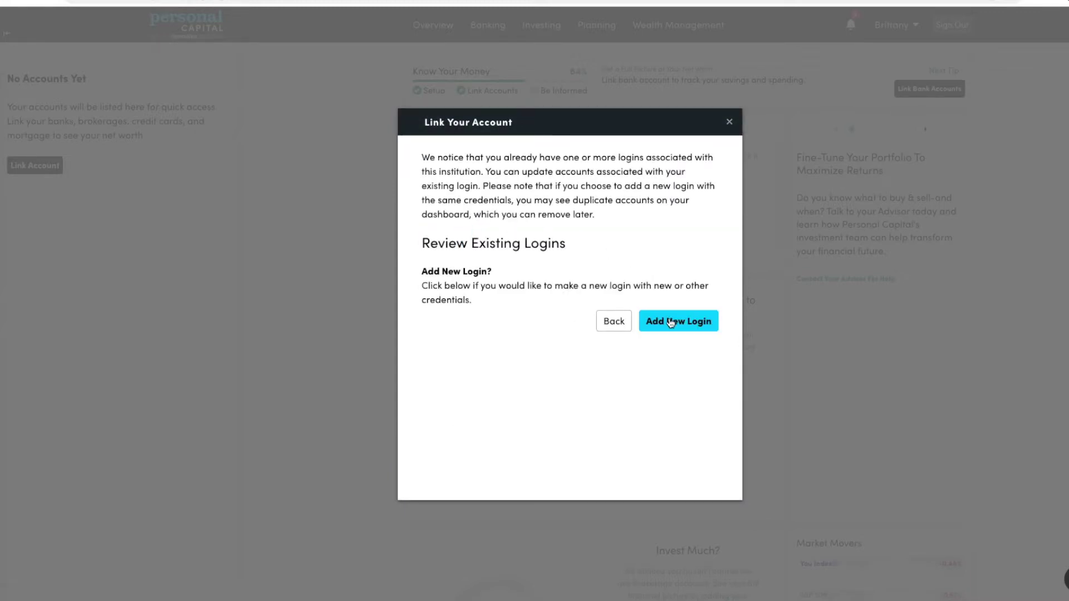
pyautogui.click(671, 323)
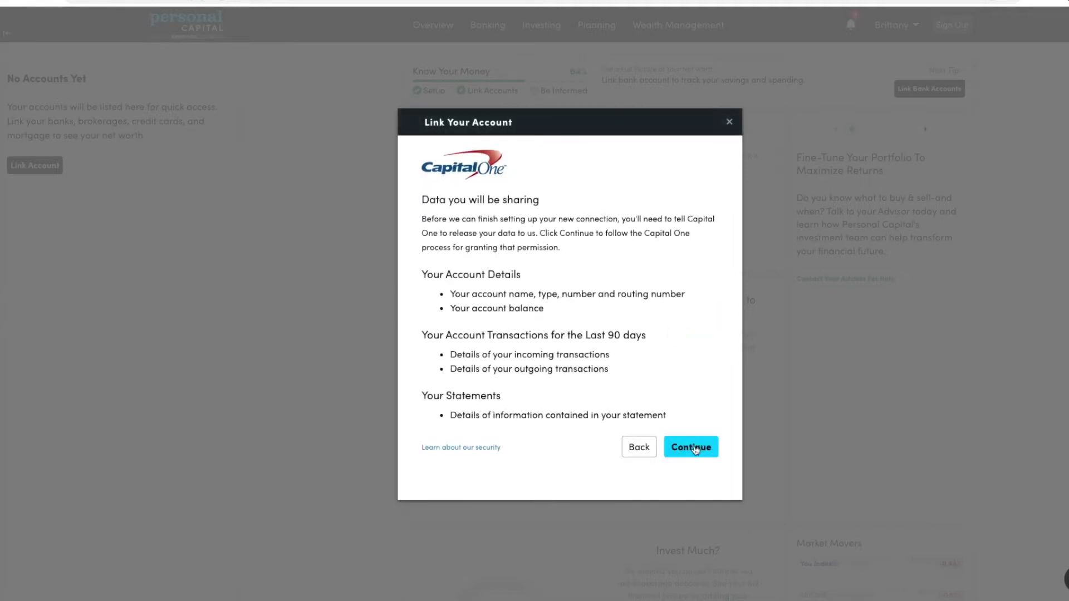
pyautogui.click(690, 451)
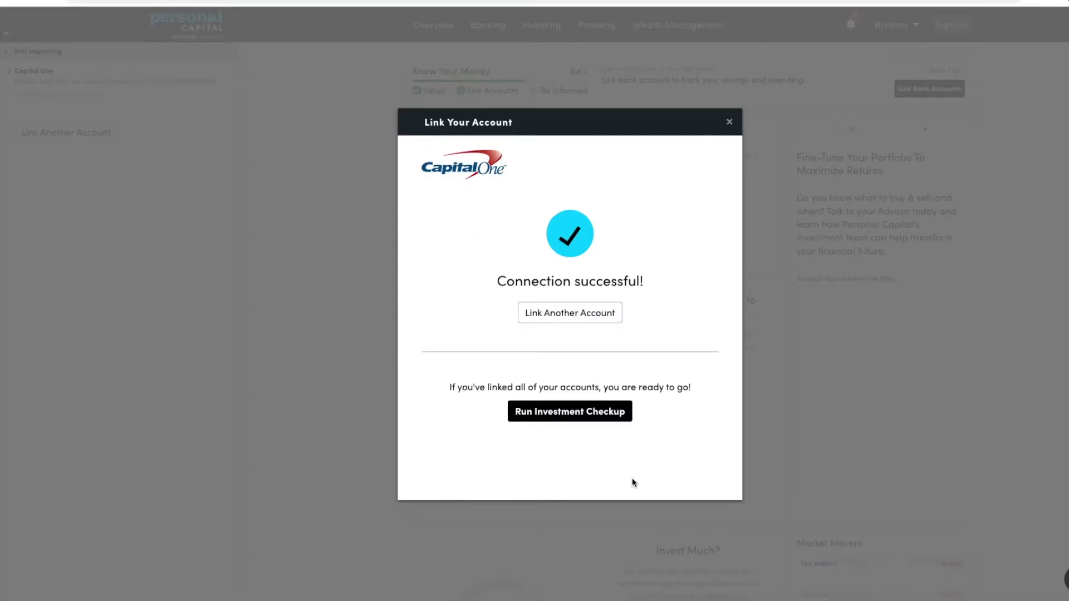
# Search for 'vanguard', pick Vanguard, and begin a new Vanguard login by entering the user name.
pyautogui.click(579, 318)
pyautogui.write('vanguard')
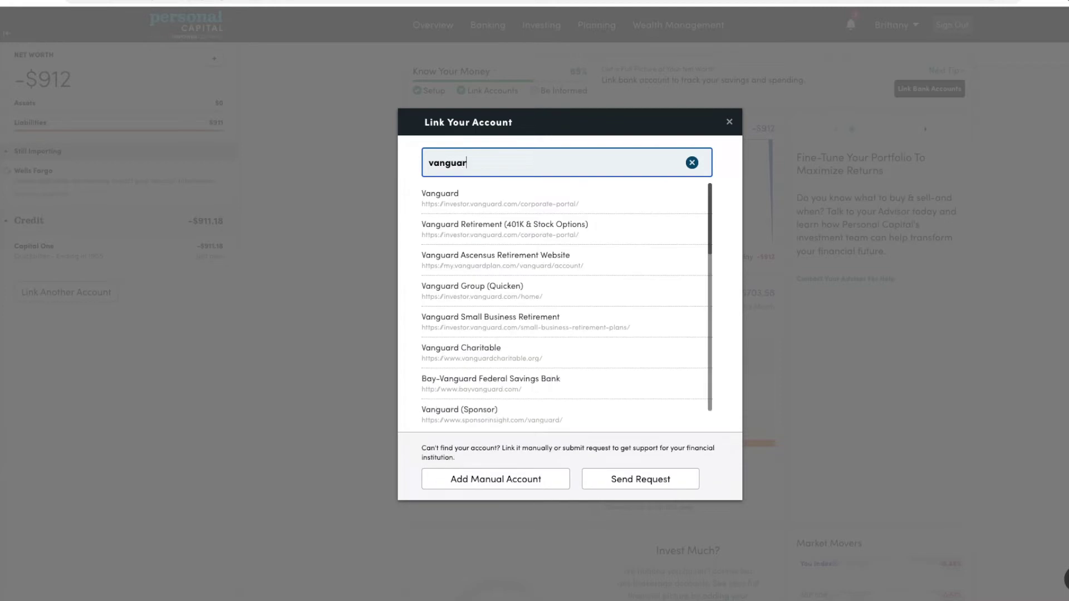
pyautogui.click(444, 197)
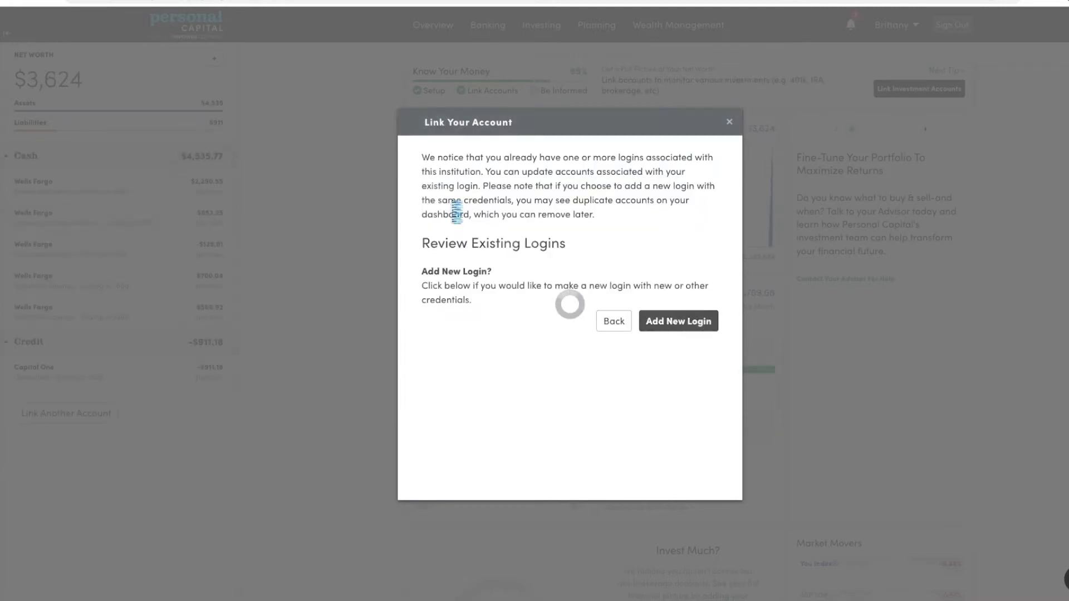
pyautogui.click(686, 326)
pyautogui.click(513, 315)
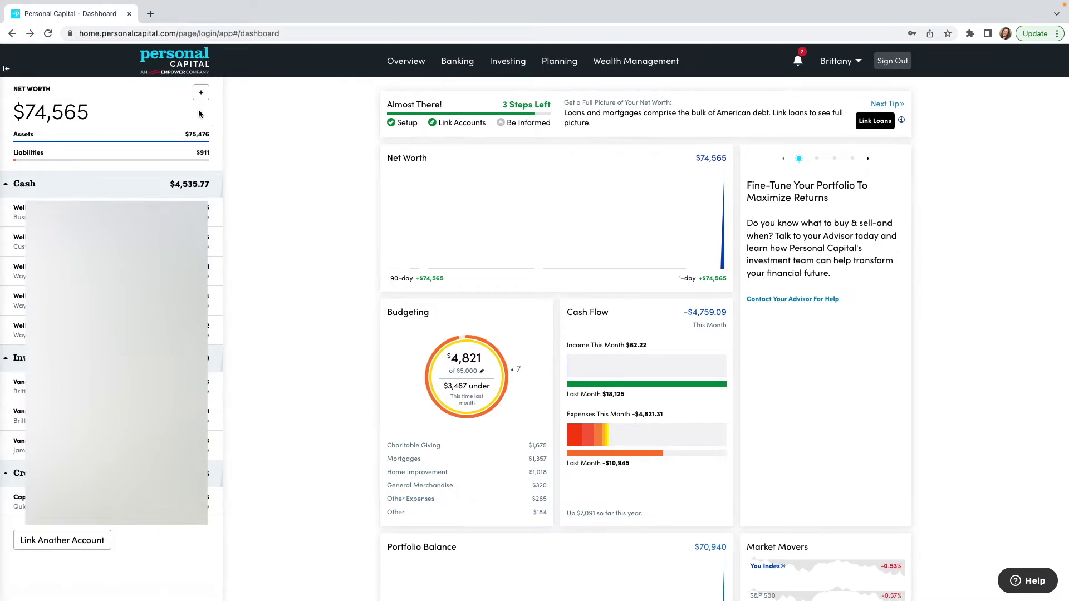
# Open the Net Worth page and set its date range to This Month.
pyautogui.click(8, 70)
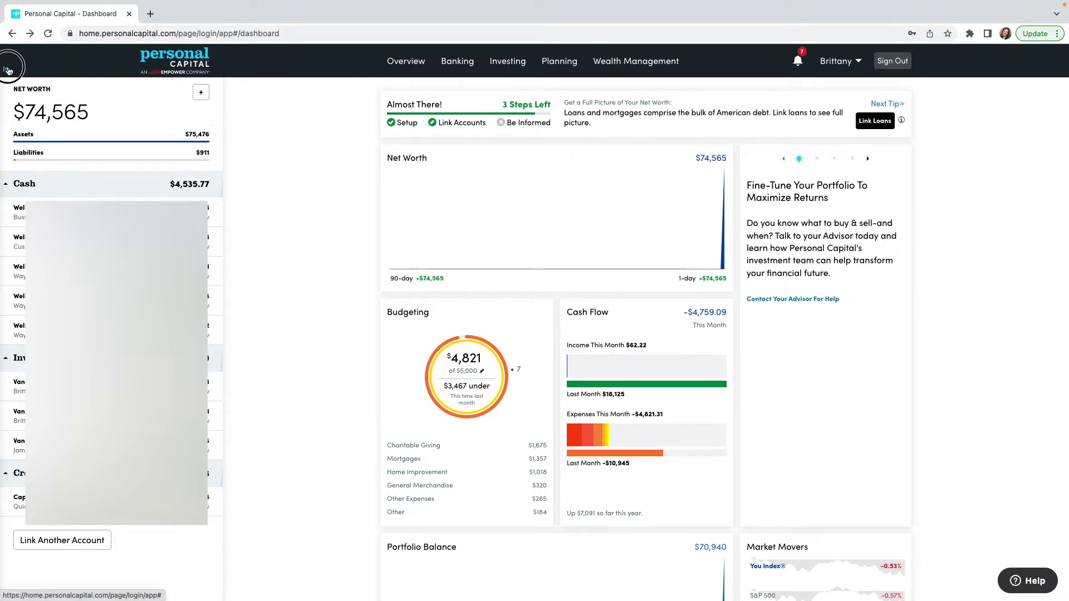
pyautogui.moveTo(301, 65)
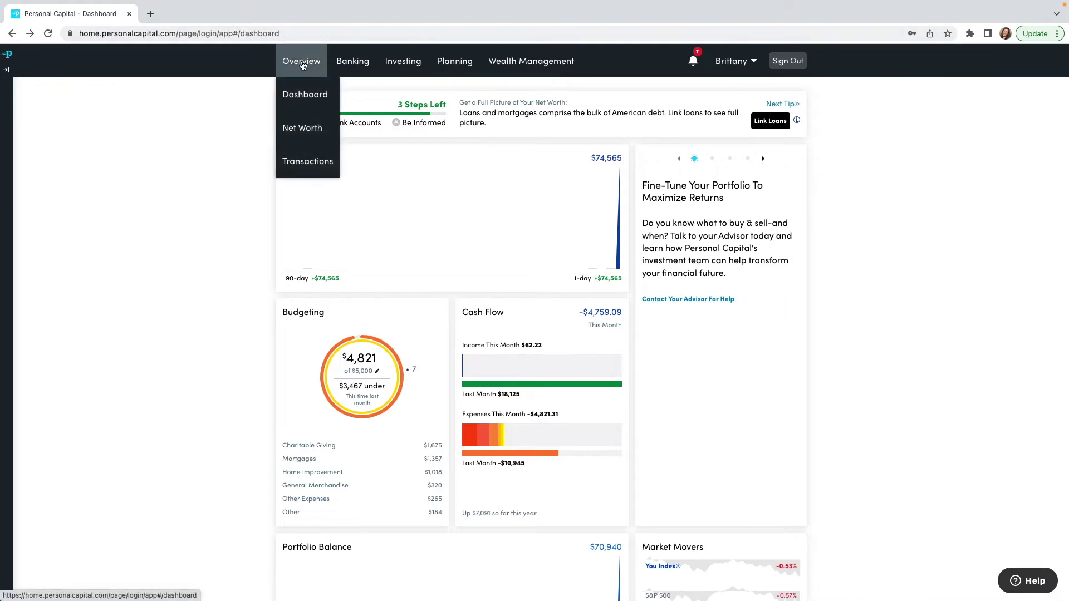
pyautogui.click(308, 133)
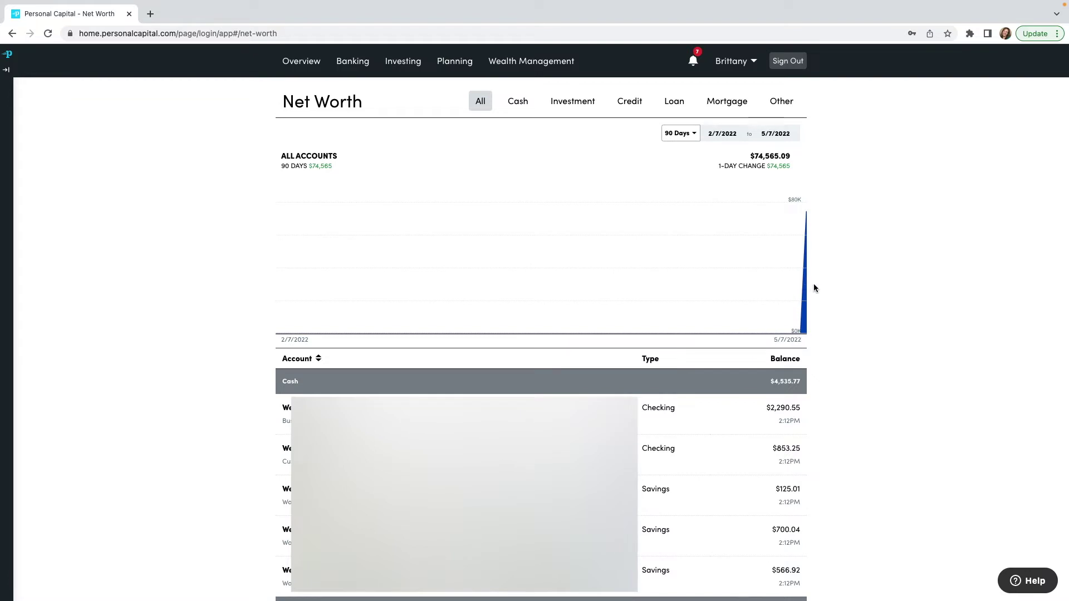
pyautogui.click(692, 137)
pyautogui.click(689, 155)
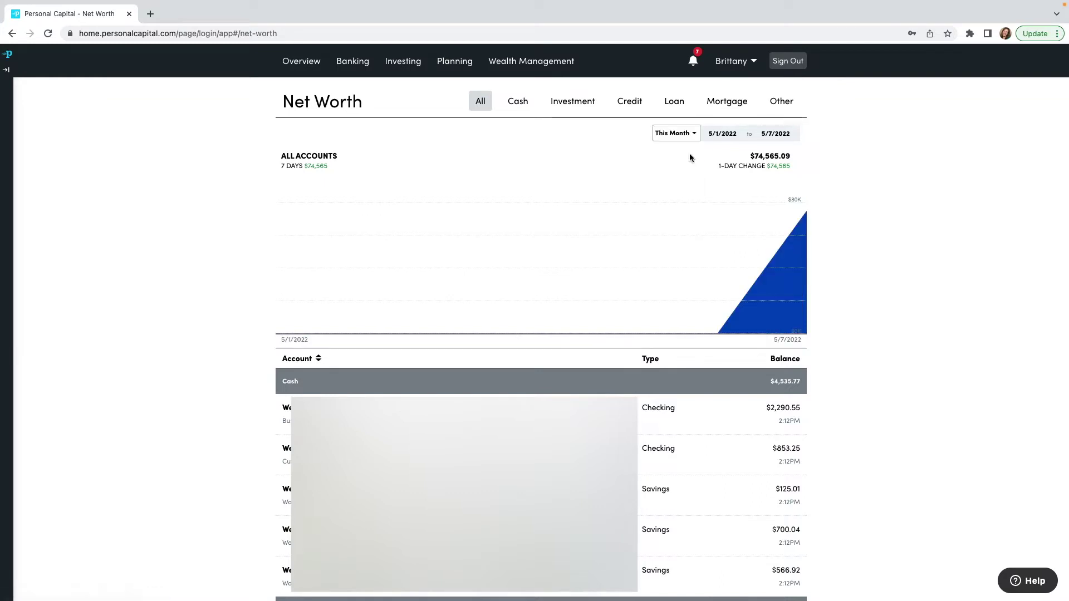
pyautogui.click(679, 134)
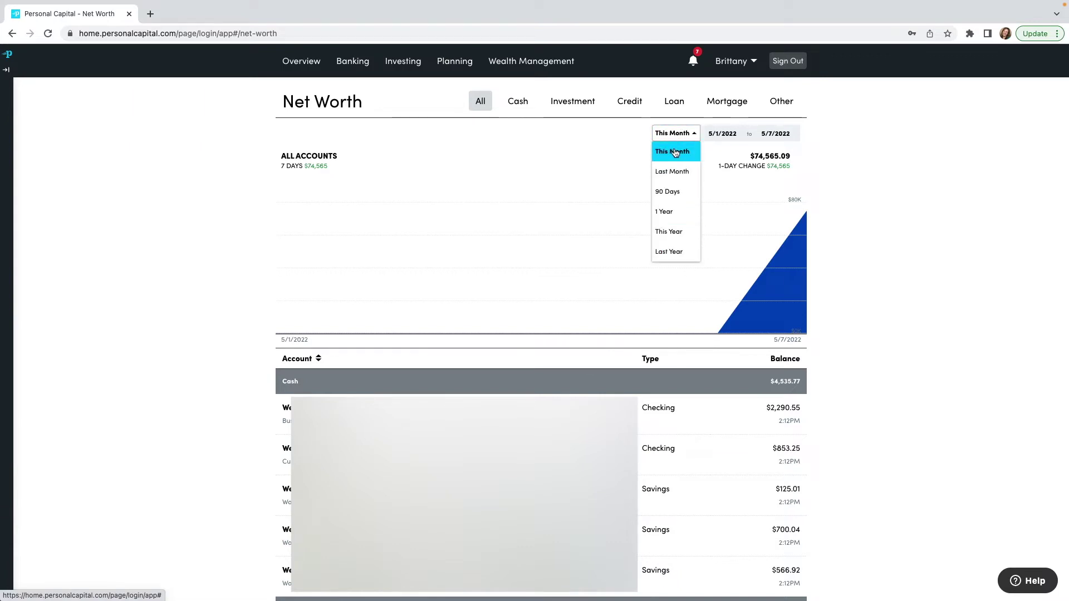
pyautogui.click(675, 153)
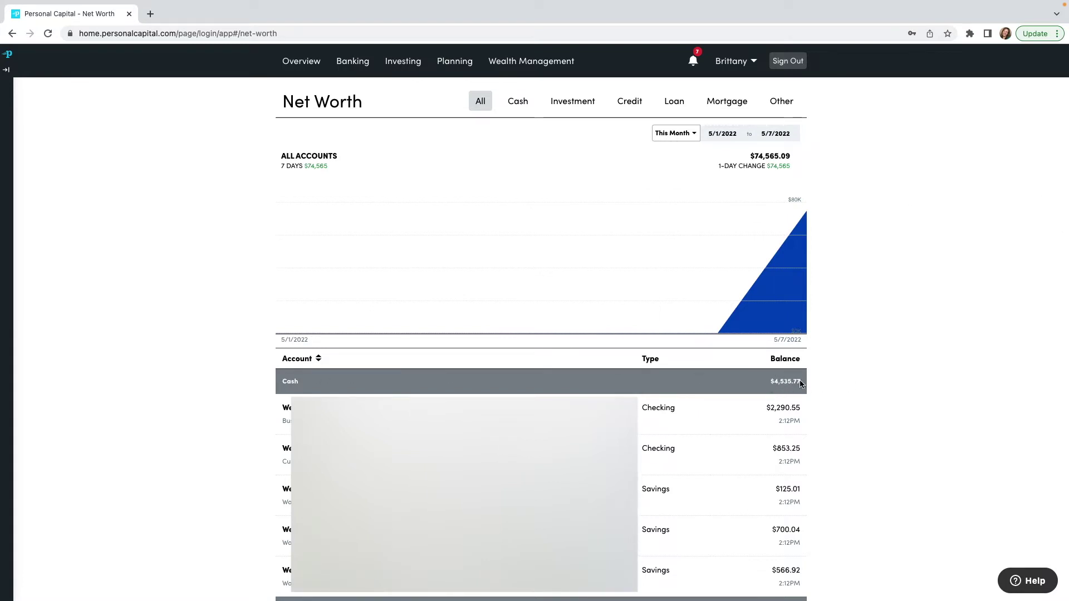
# Scroll through the account balances and open the Wells Fargo business checking details.
pyautogui.scroll(-2, 771, 415)
pyautogui.scroll(-3, 771, 415)
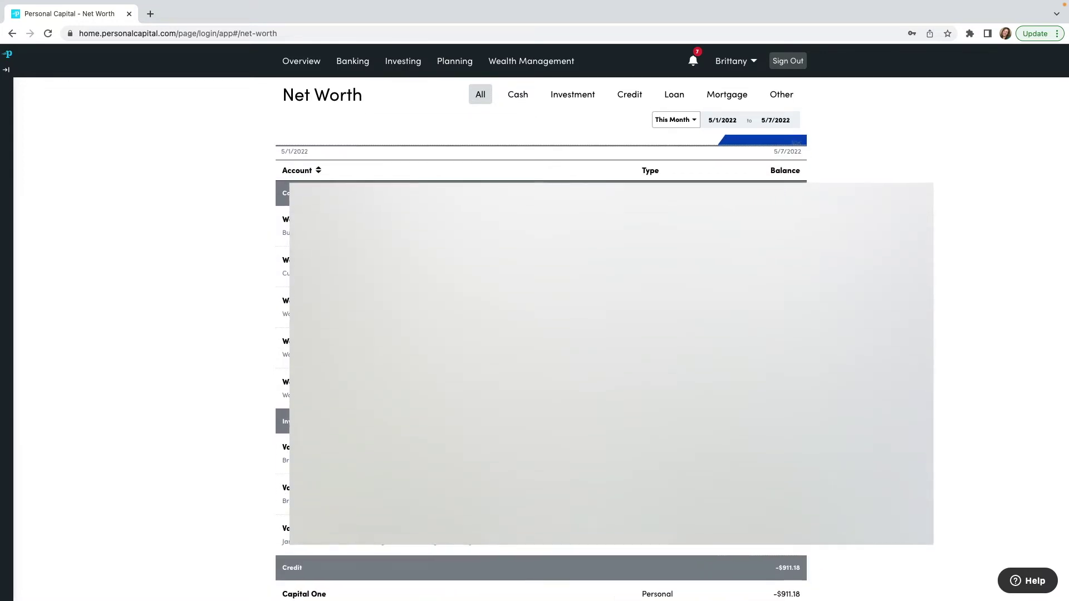
pyautogui.scroll(-3, 771, 415)
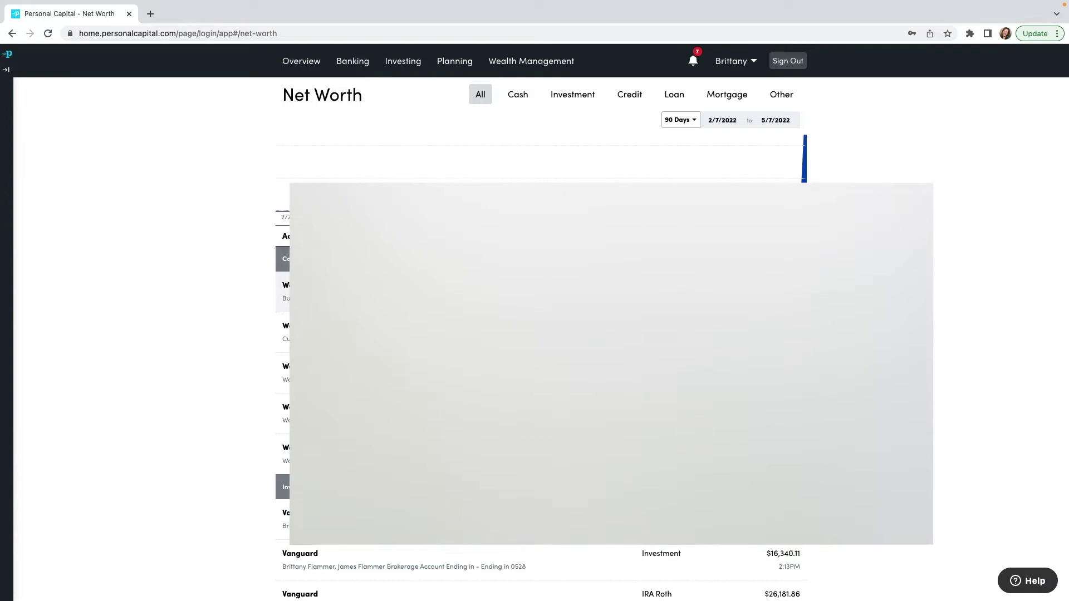
pyautogui.click(435, 304)
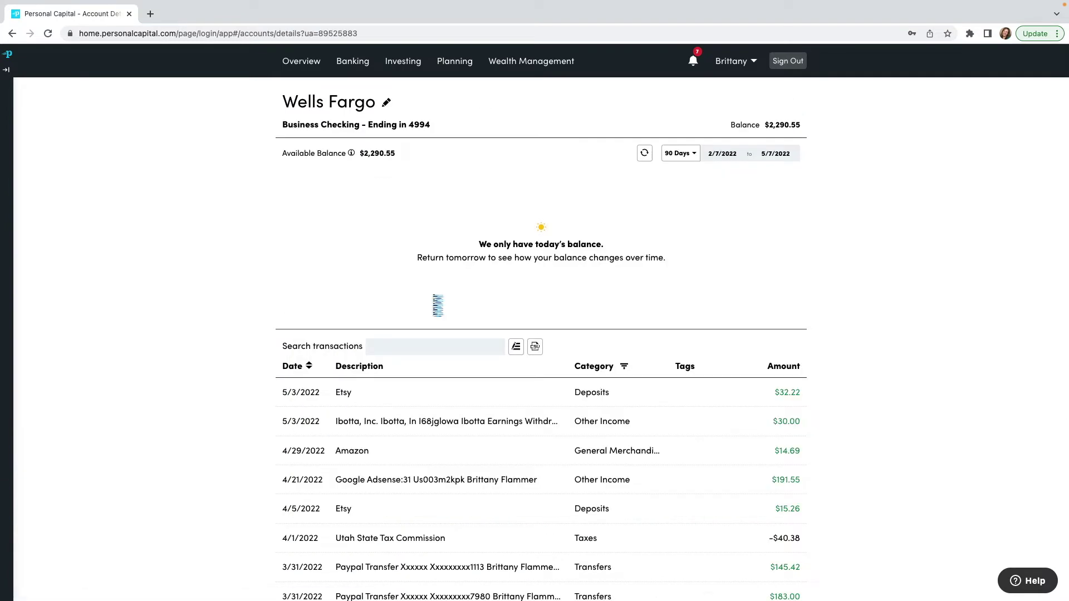
# Shorten the Wells Fargo checking account's name to 'Business Checking' and save it.
pyautogui.click(385, 106)
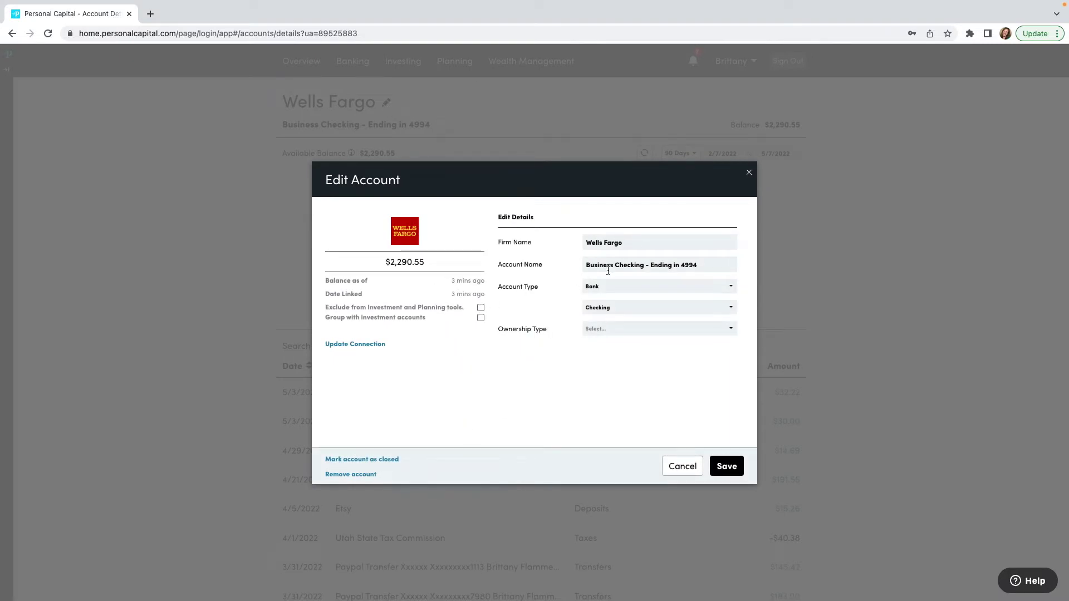
pyautogui.click(706, 267)
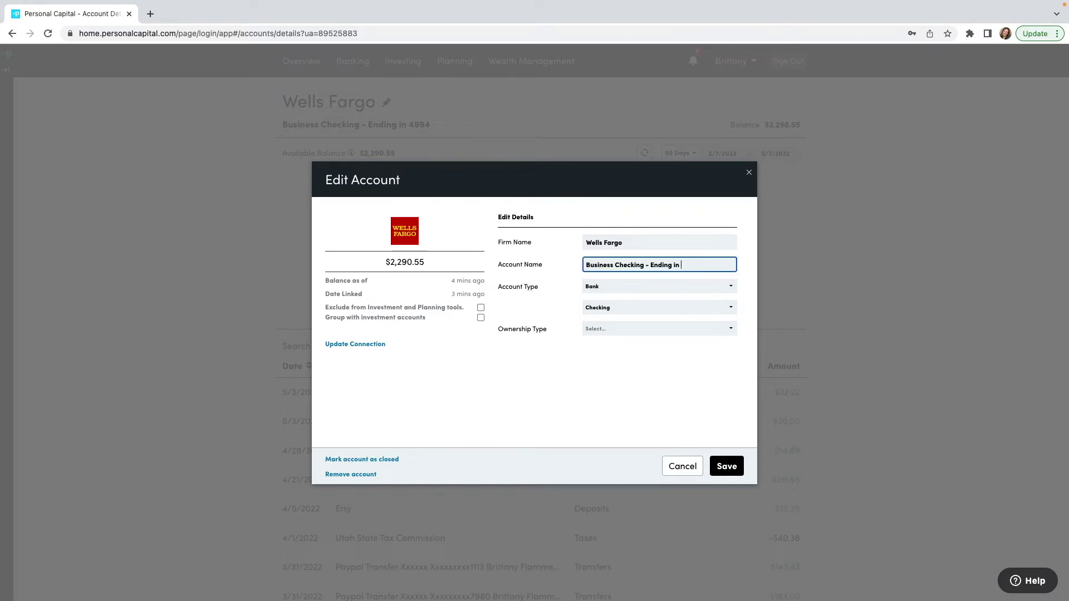
pyautogui.press('BackSpace')
pyautogui.press('BackSpace')
pyautogui.press('BackSpace')
pyautogui.press('BackSpace')
pyautogui.click(727, 466)
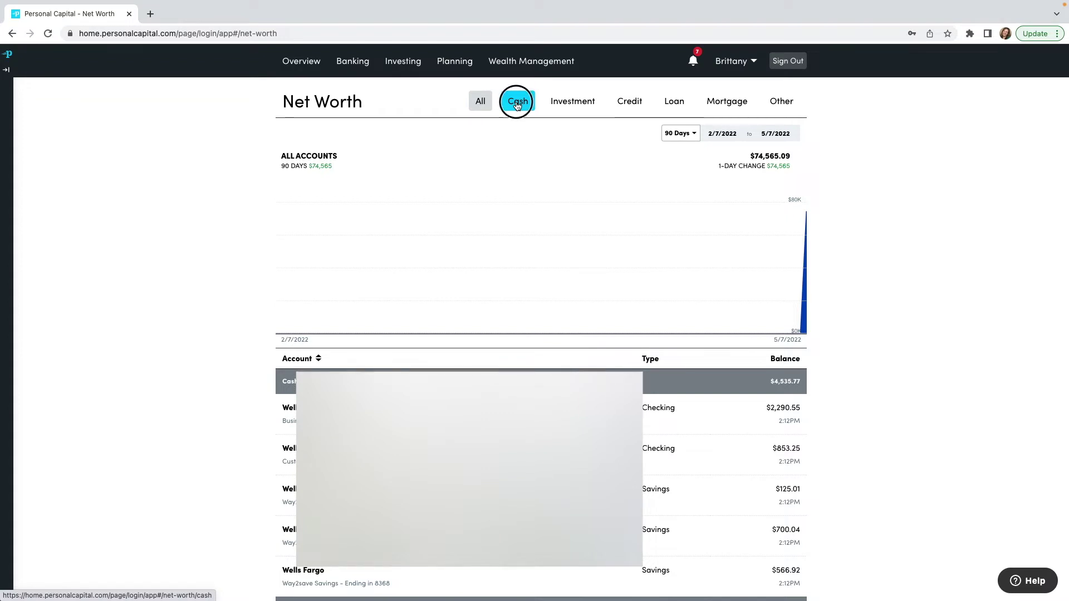
# View the Cash, Investment, Credit and Loan breakdowns, ending on credit accounts showing Capital One at -$911.18.
pyautogui.click(517, 105)
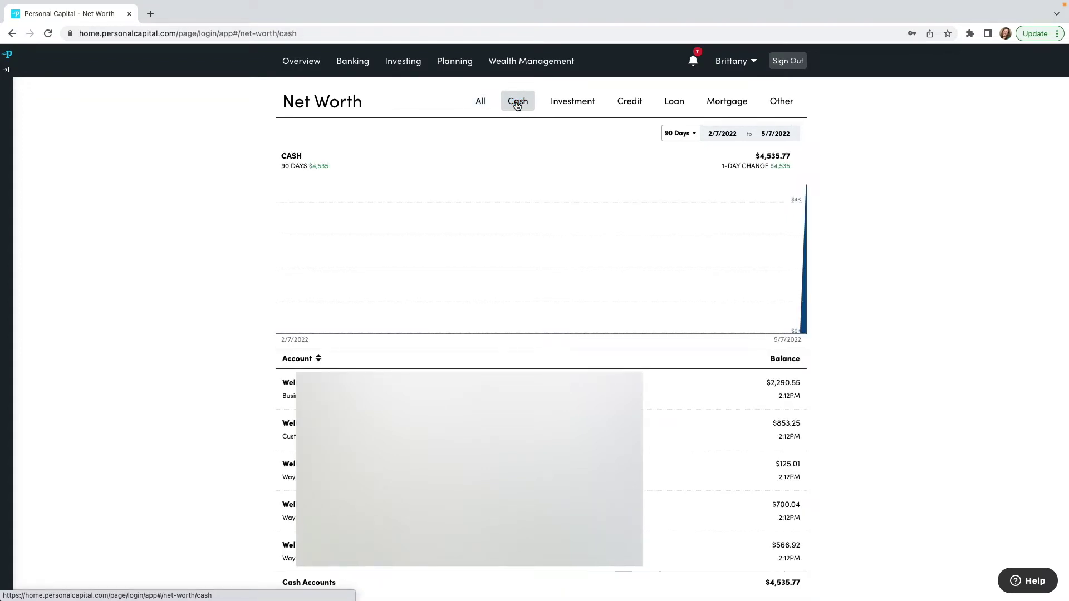
pyautogui.click(579, 101)
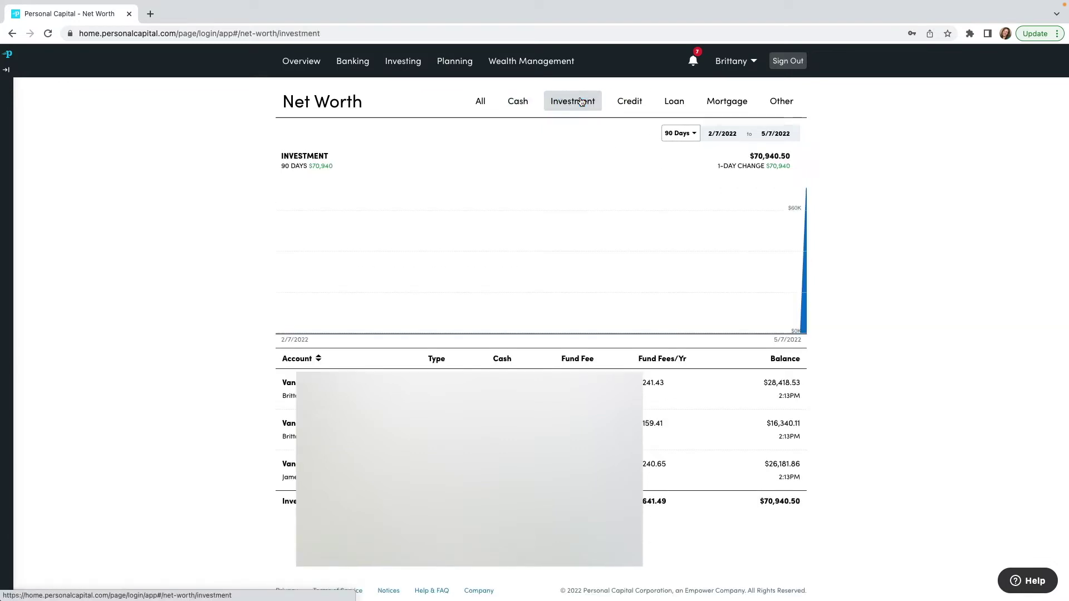
pyautogui.click(638, 111)
pyautogui.click(675, 108)
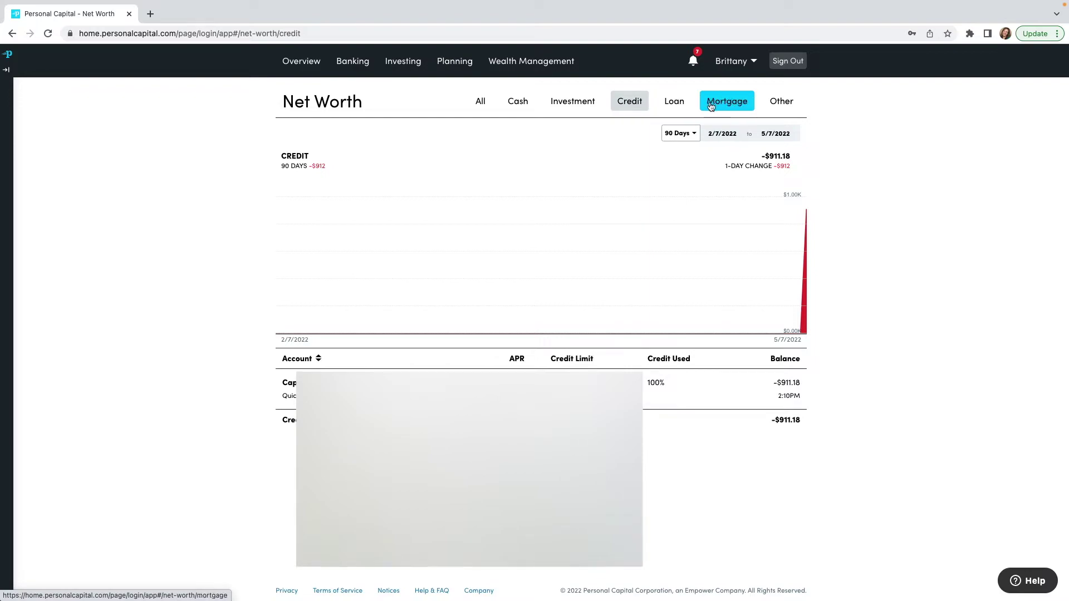
pyautogui.moveTo(304, 69)
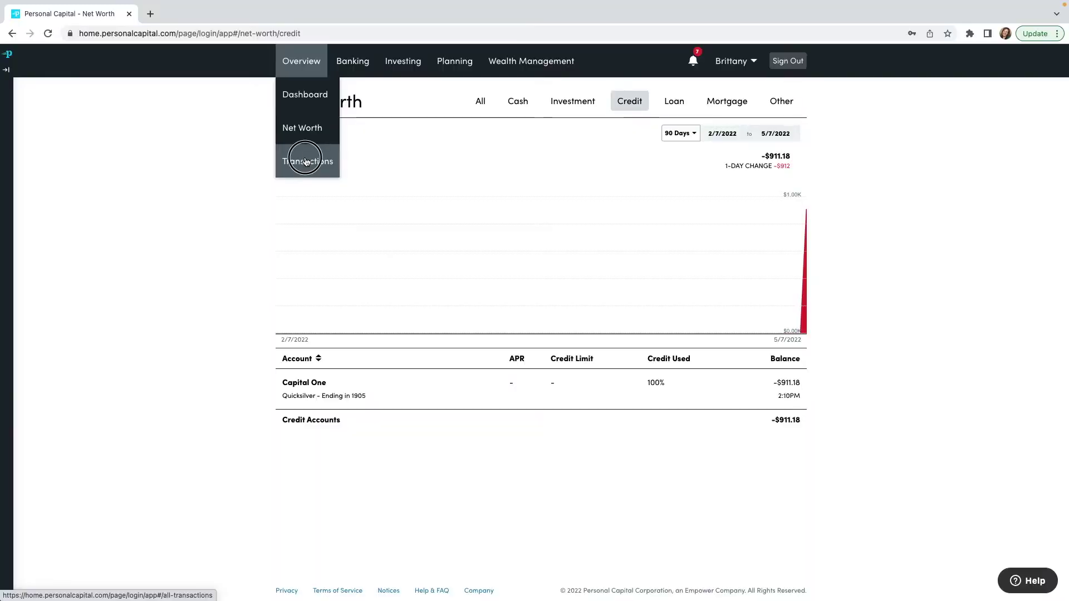
# Open the transactions list and try the cash, investment, credit and all-accounts filters.
pyautogui.click(307, 162)
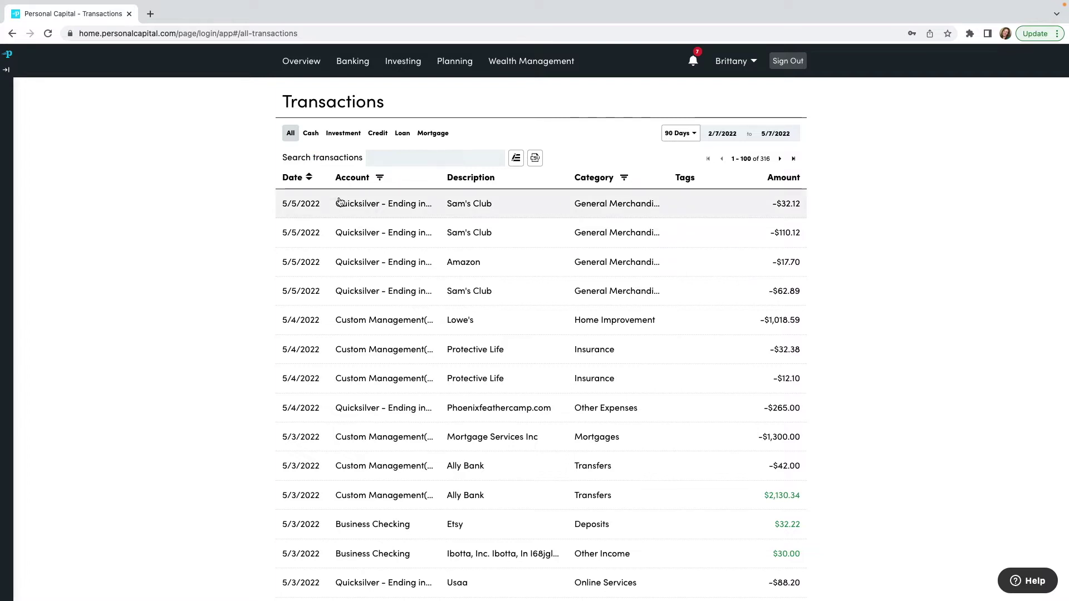
pyautogui.click(310, 133)
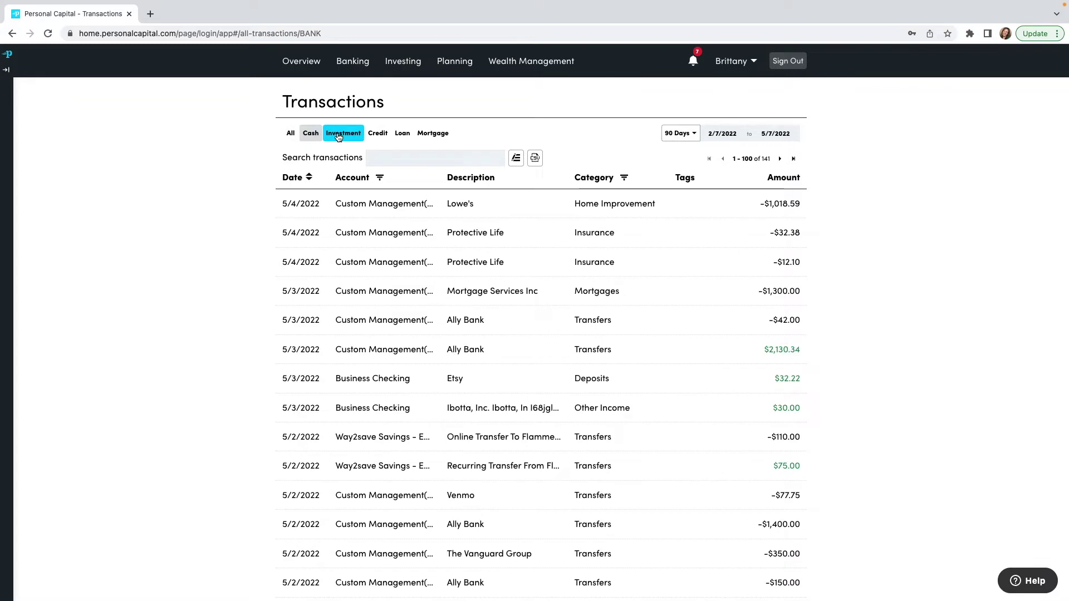
pyautogui.click(336, 135)
pyautogui.click(373, 134)
pyautogui.click(294, 134)
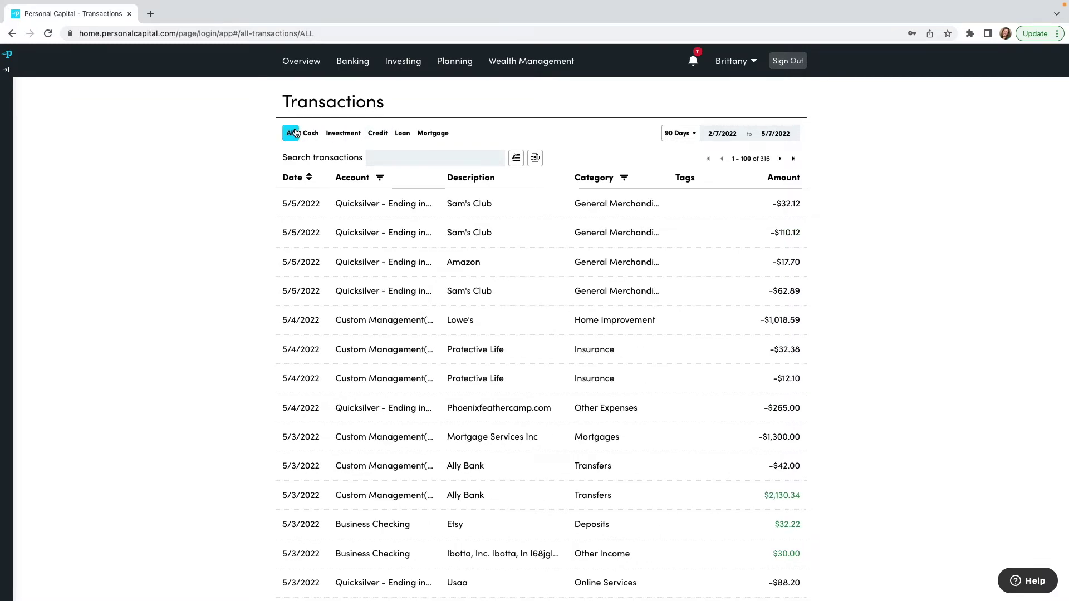
# Limit transactions to This Month (5/1/2022–5/7/2022) and open the $32.12 Sam's Club transaction.
pyautogui.click(693, 136)
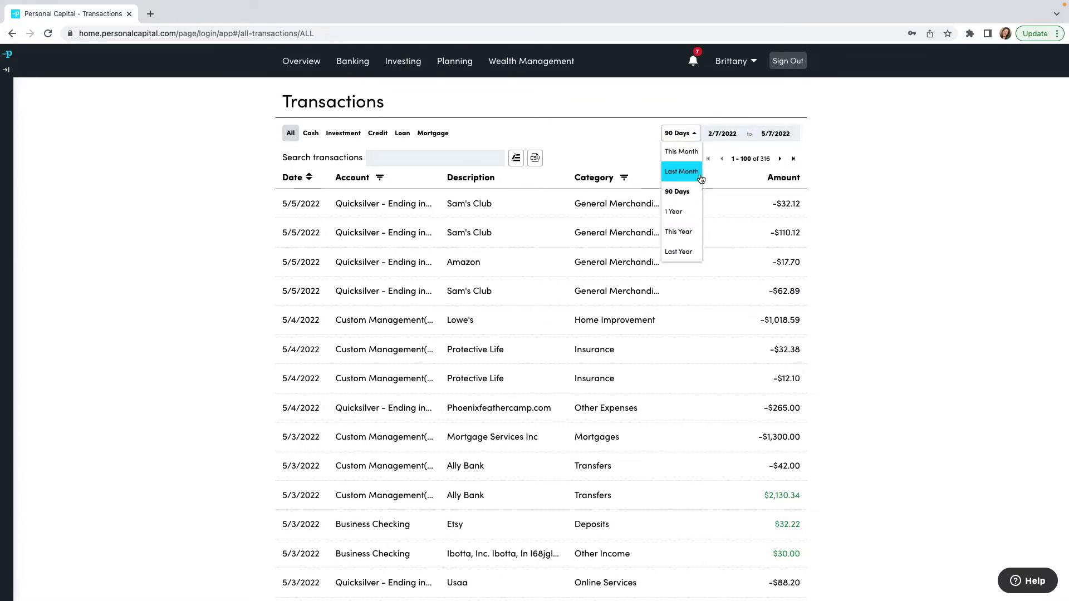
pyautogui.click(714, 134)
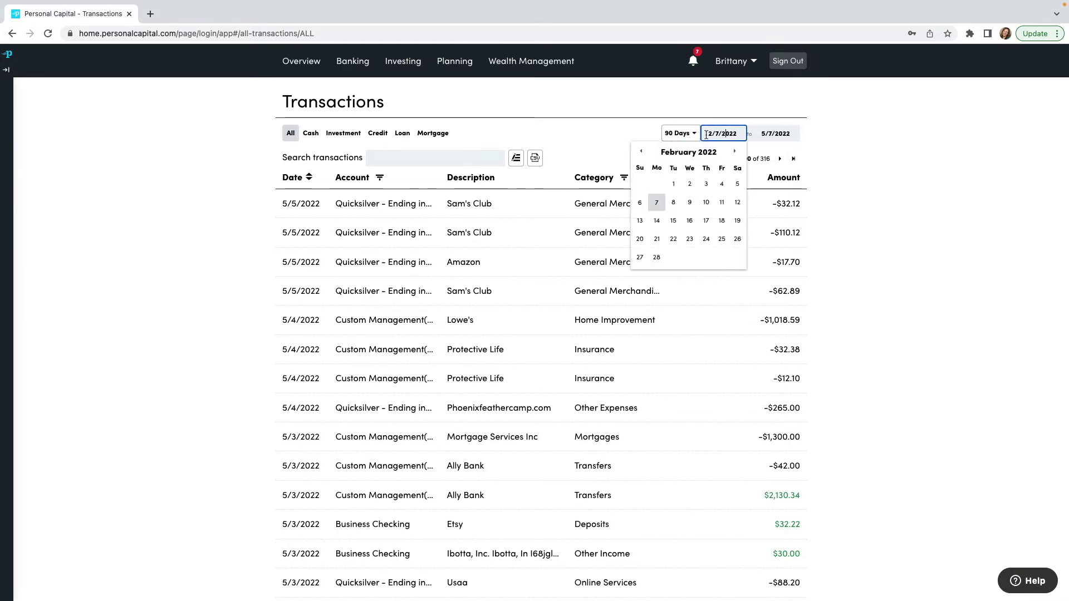
pyautogui.click(772, 133)
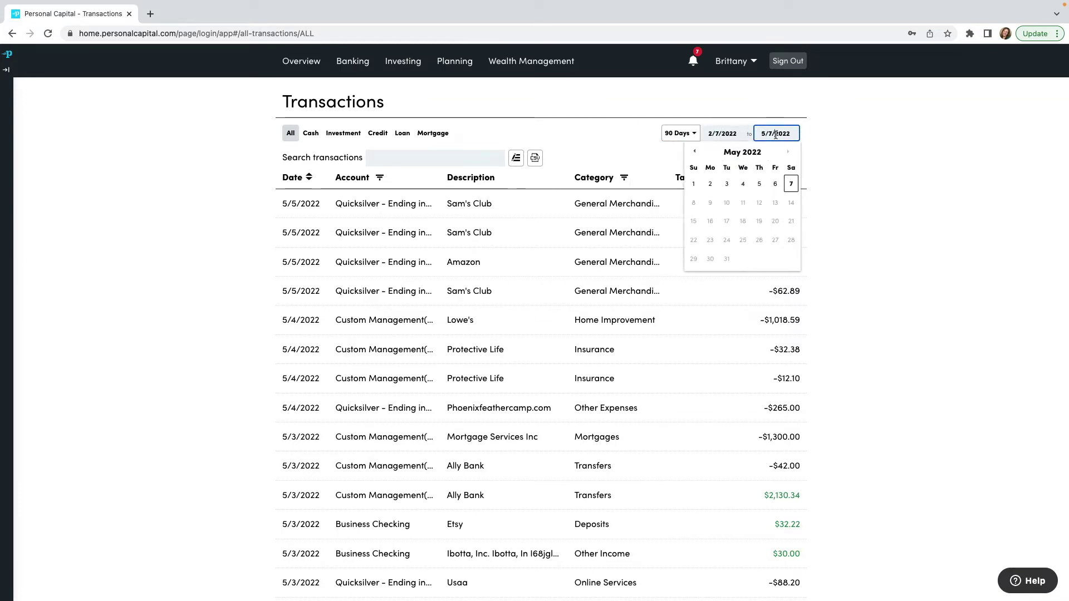
pyautogui.click(881, 155)
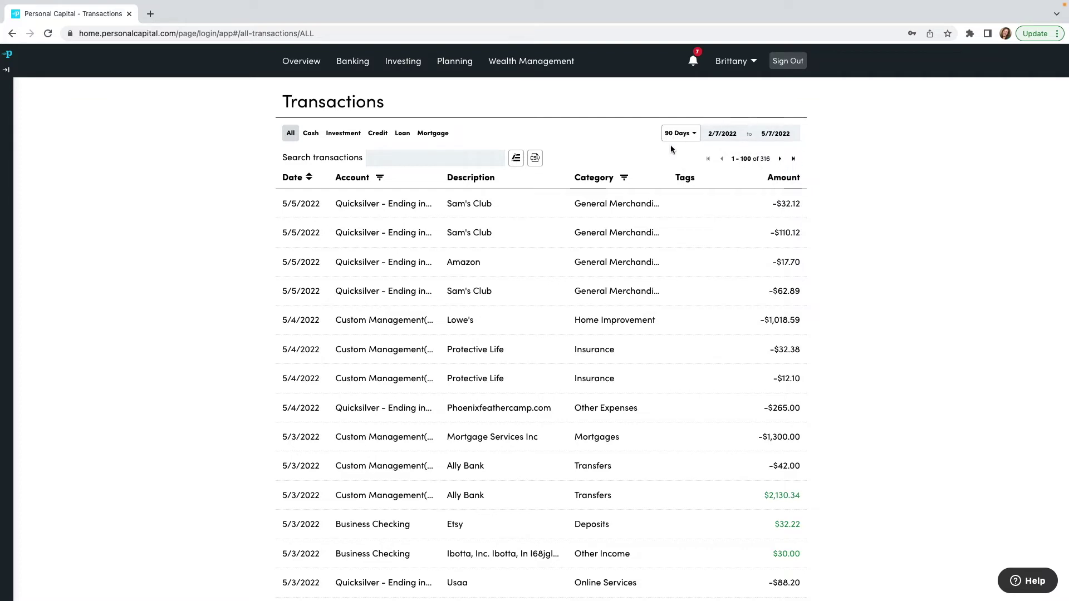
pyautogui.click(678, 134)
pyautogui.click(680, 152)
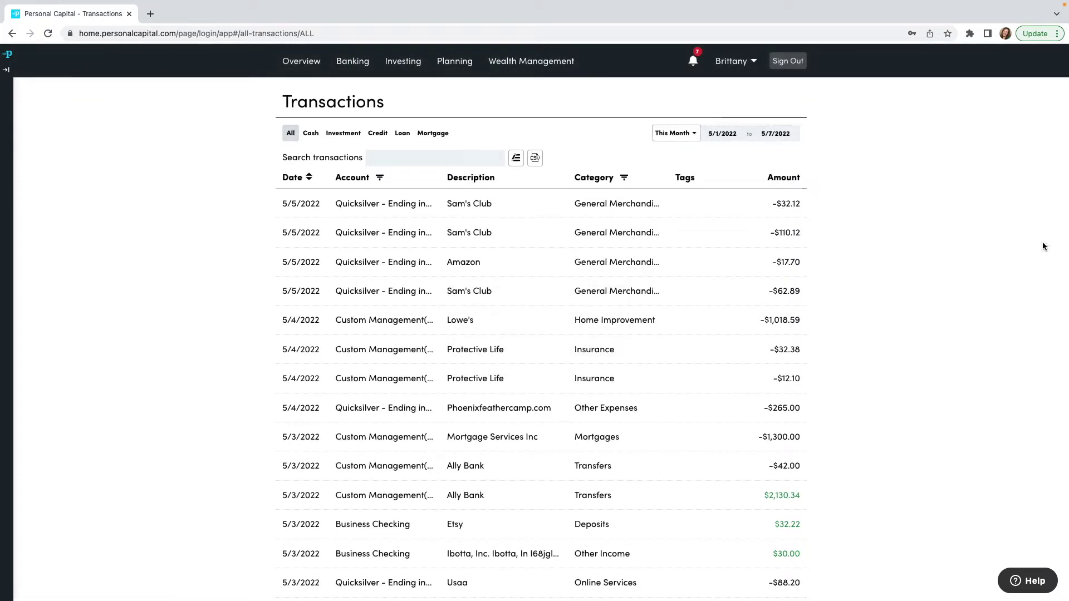
pyautogui.click(465, 205)
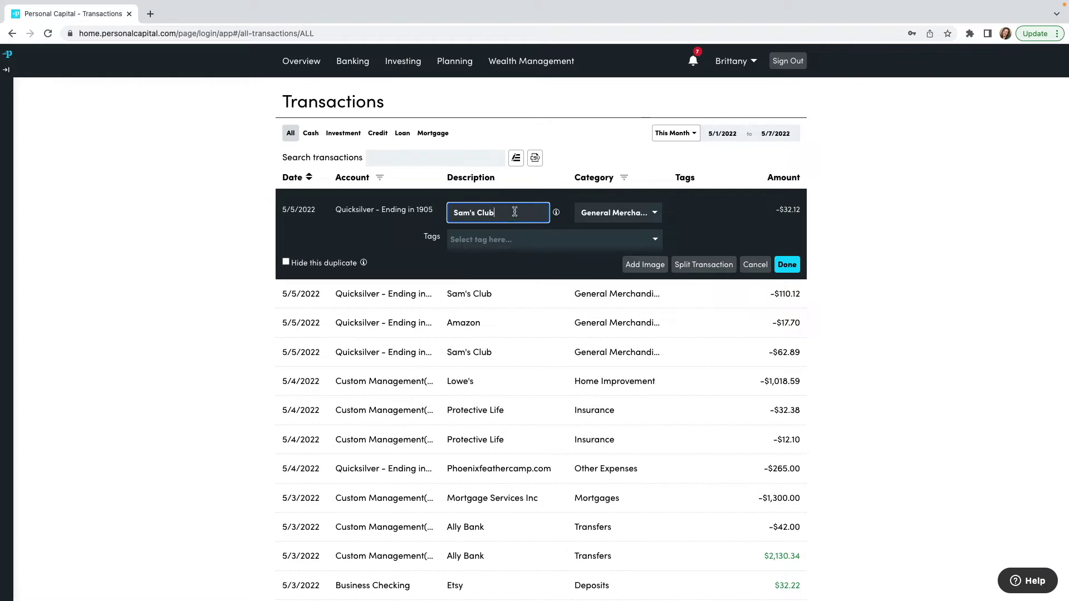
# Change the $32.12 Sam's Club transaction's category from General Merchandise to Groceries and save.
pyautogui.click(656, 216)
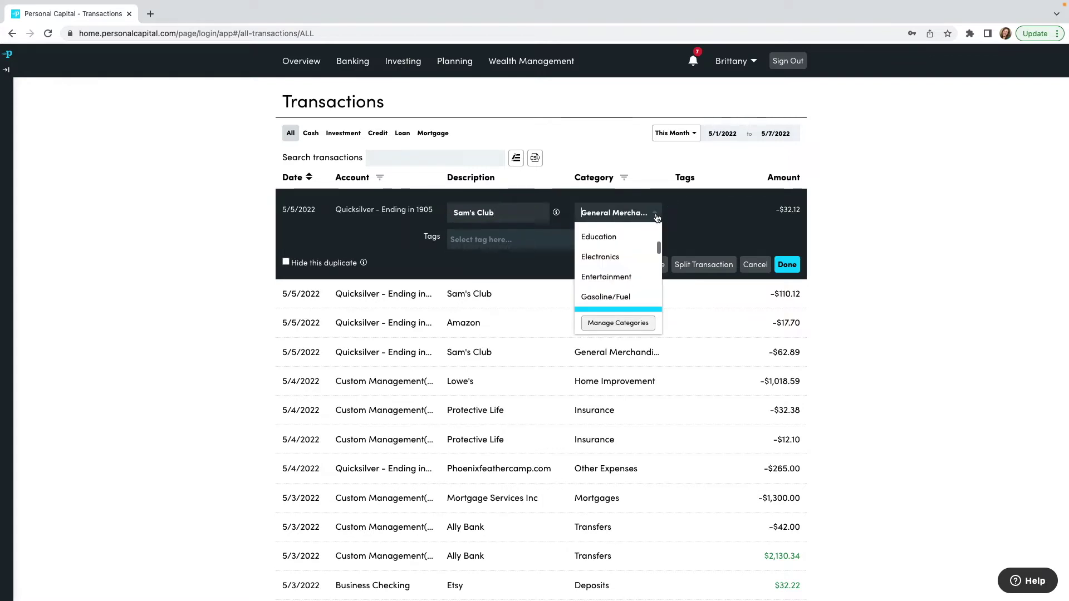
pyautogui.scroll(5, 626, 262)
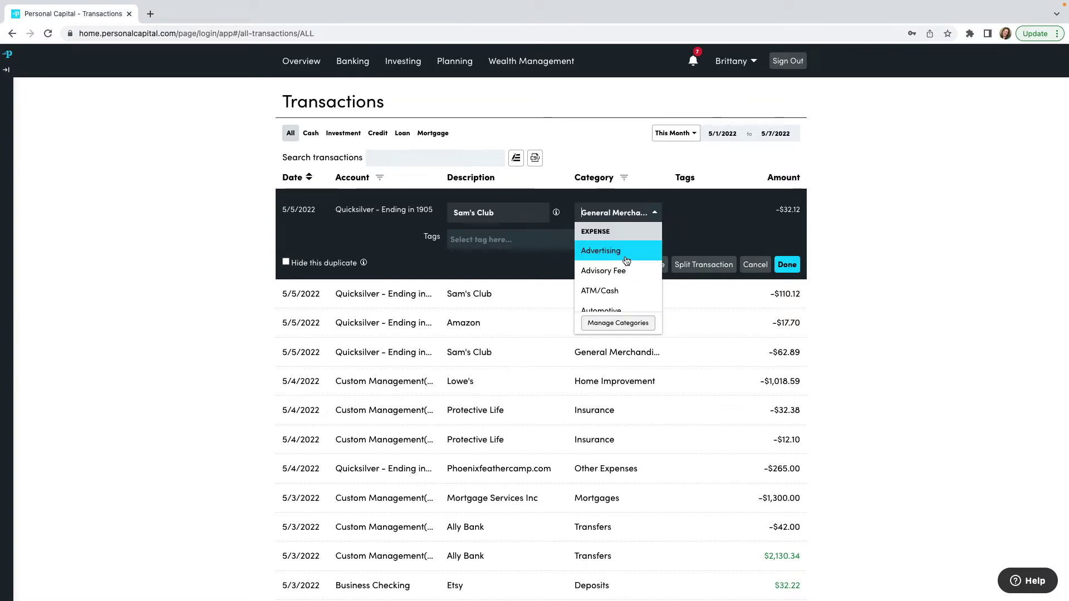
pyautogui.scroll(-5, 626, 261)
pyautogui.scroll(-4, 626, 261)
pyautogui.scroll(-3, 626, 261)
pyautogui.click(615, 259)
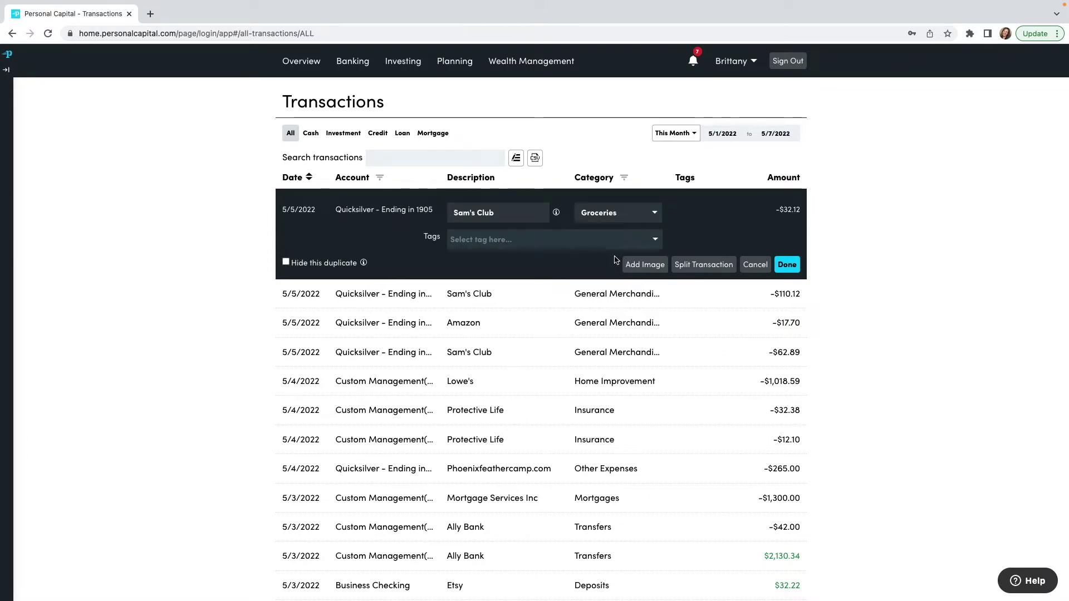
pyautogui.click(787, 264)
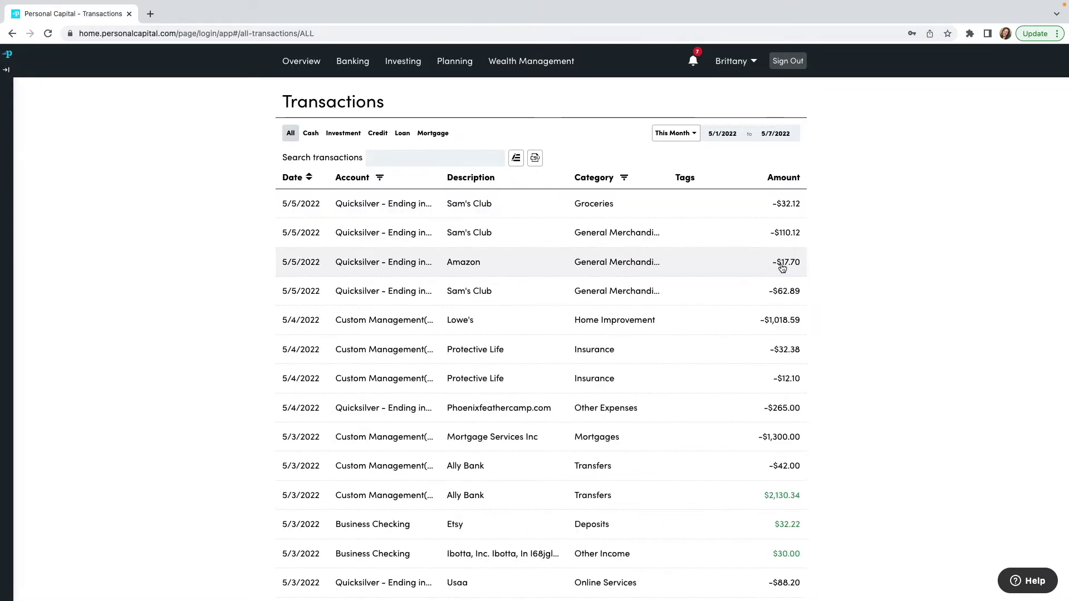
pyautogui.click(598, 234)
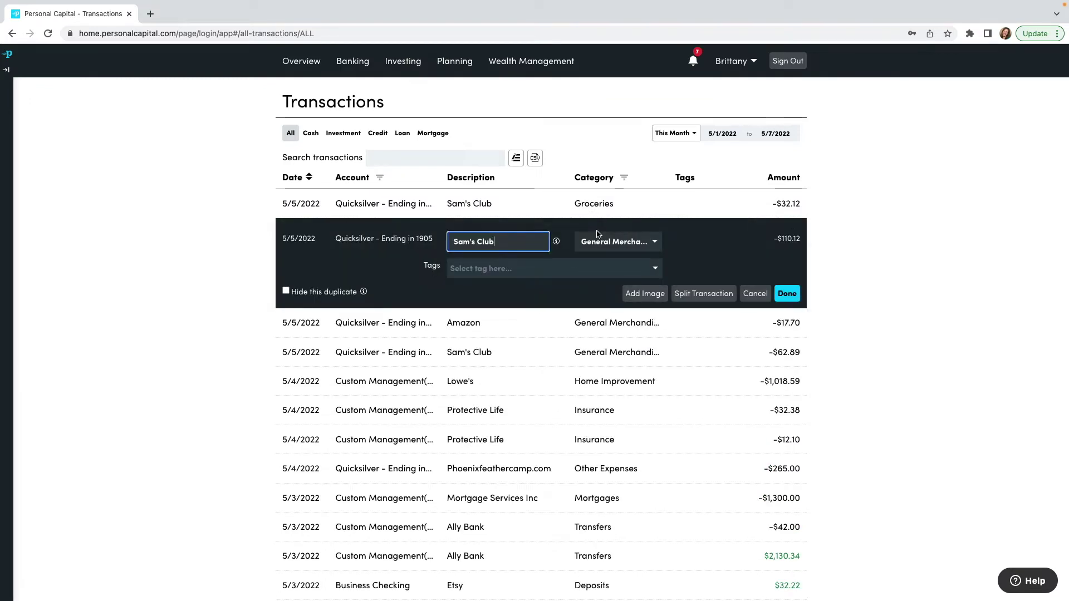
# Open the Lowe's transaction's category list and go to category management.
pyautogui.click(656, 248)
pyautogui.scroll(-4, 646, 266)
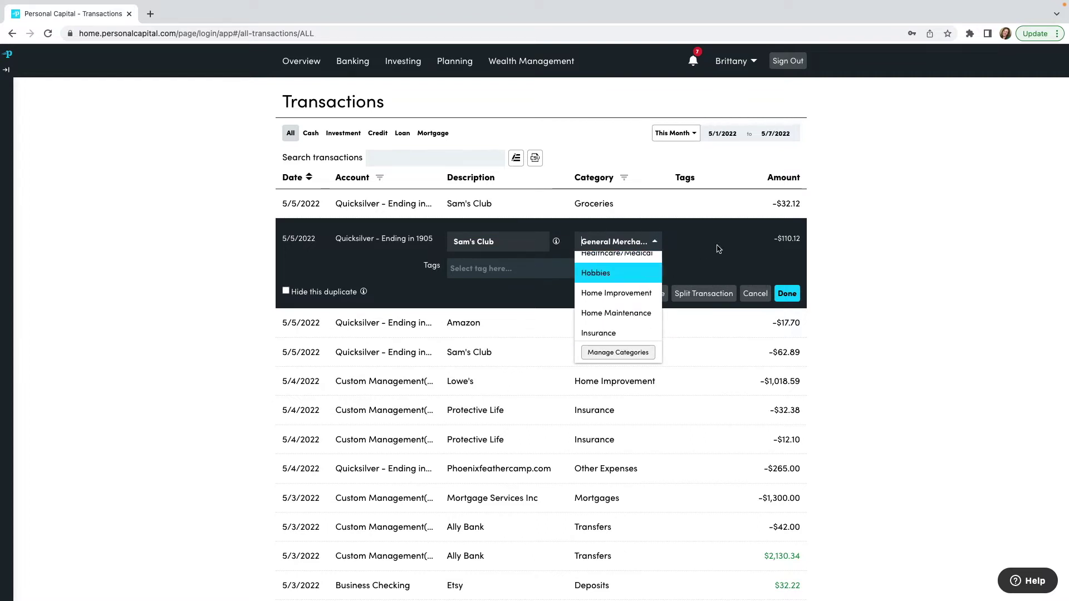
pyautogui.click(649, 242)
pyautogui.click(648, 242)
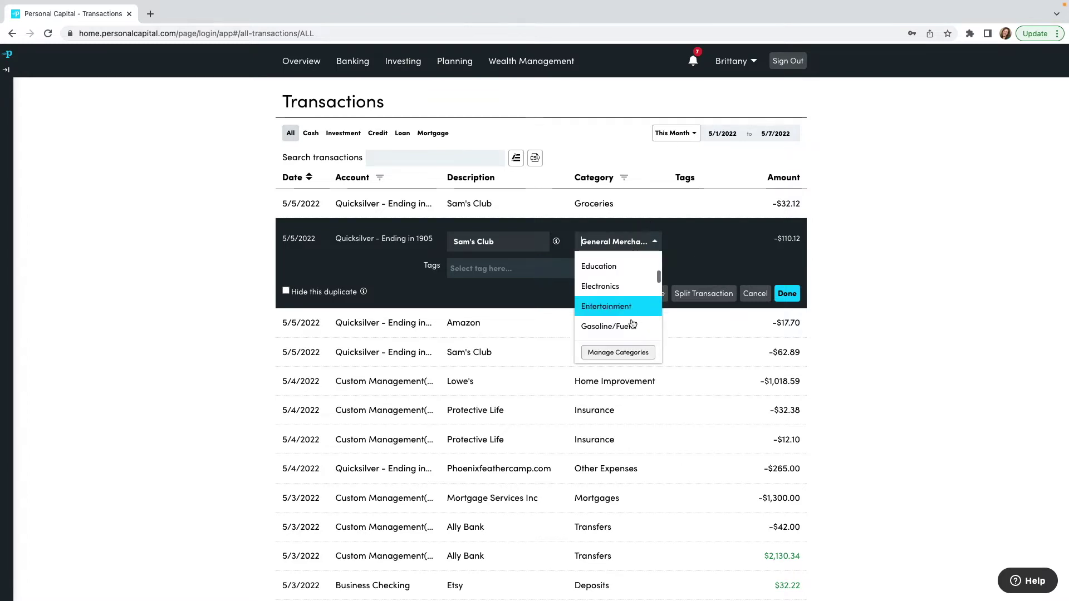
pyautogui.click(626, 351)
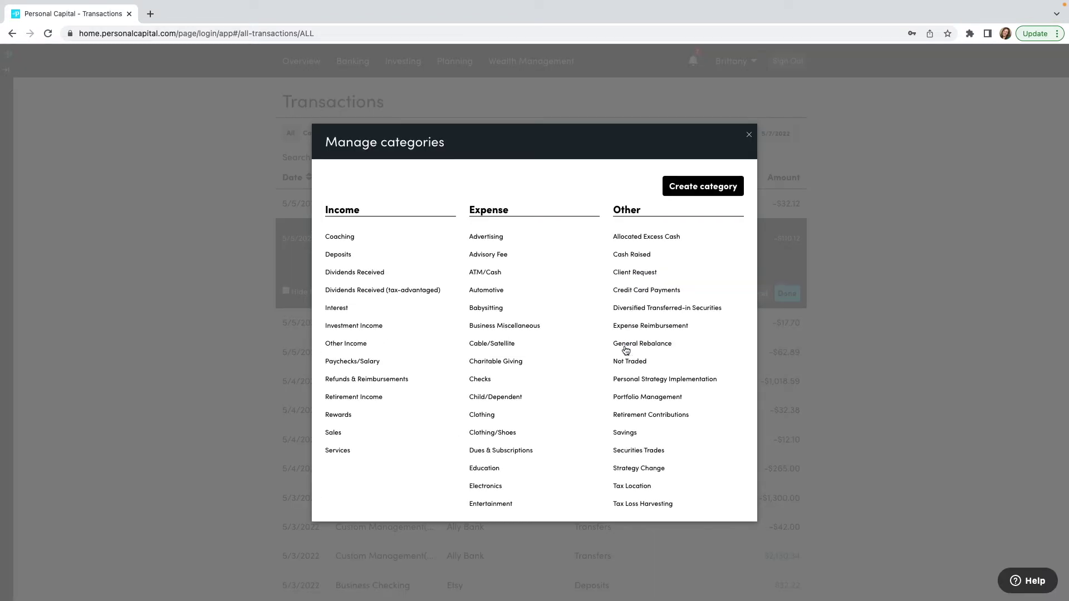
# Create a new Expense category named 'House Updates' and assign it to the $1,018.59 Lowe's transaction.
pyautogui.click(727, 189)
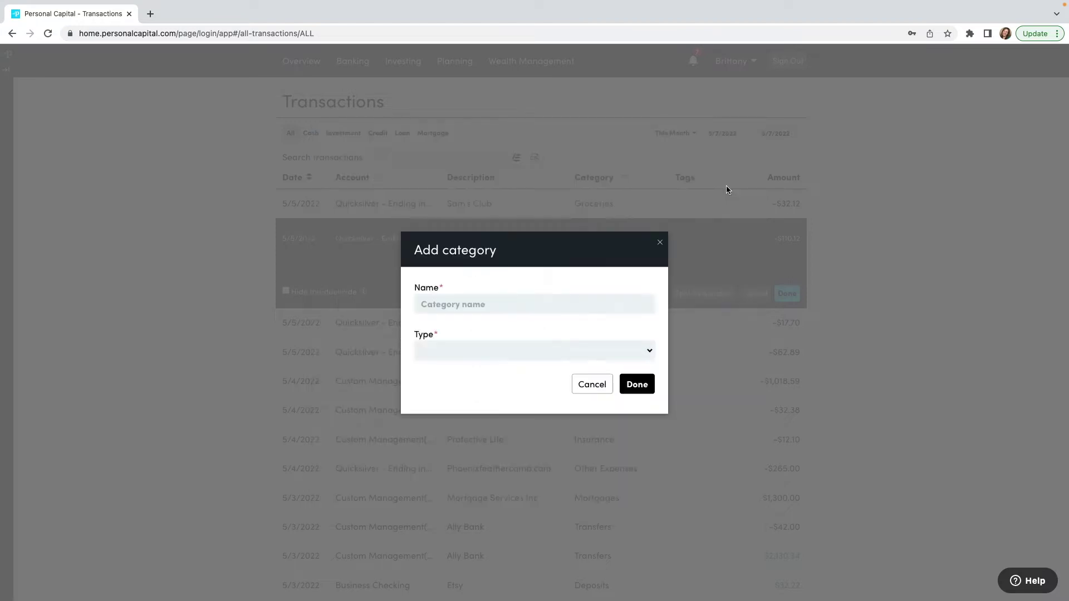
pyautogui.click(538, 304)
pyautogui.write('House Updates')
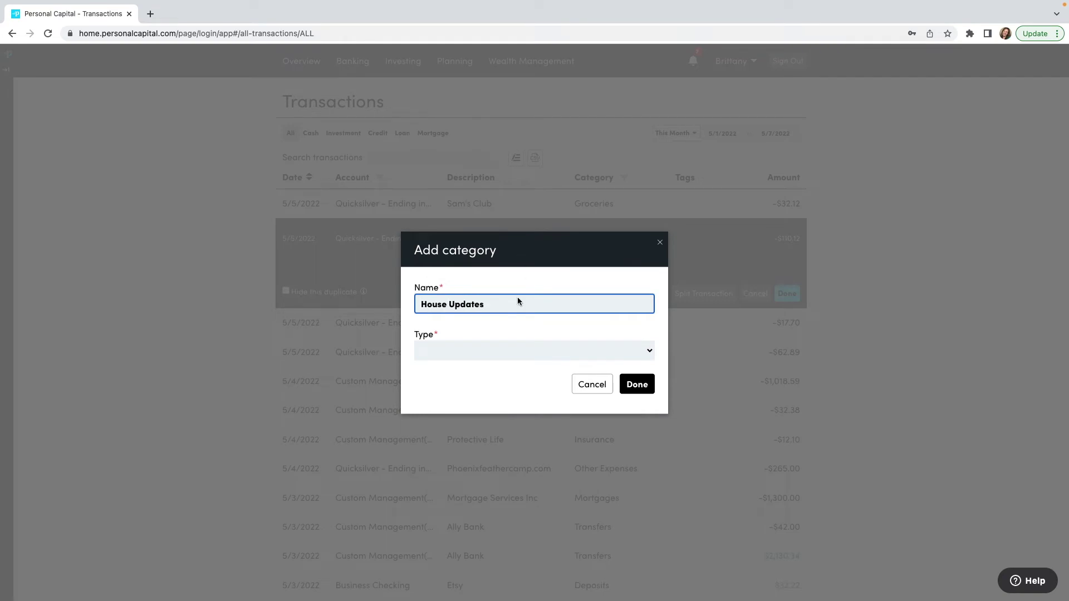
pyautogui.click(597, 353)
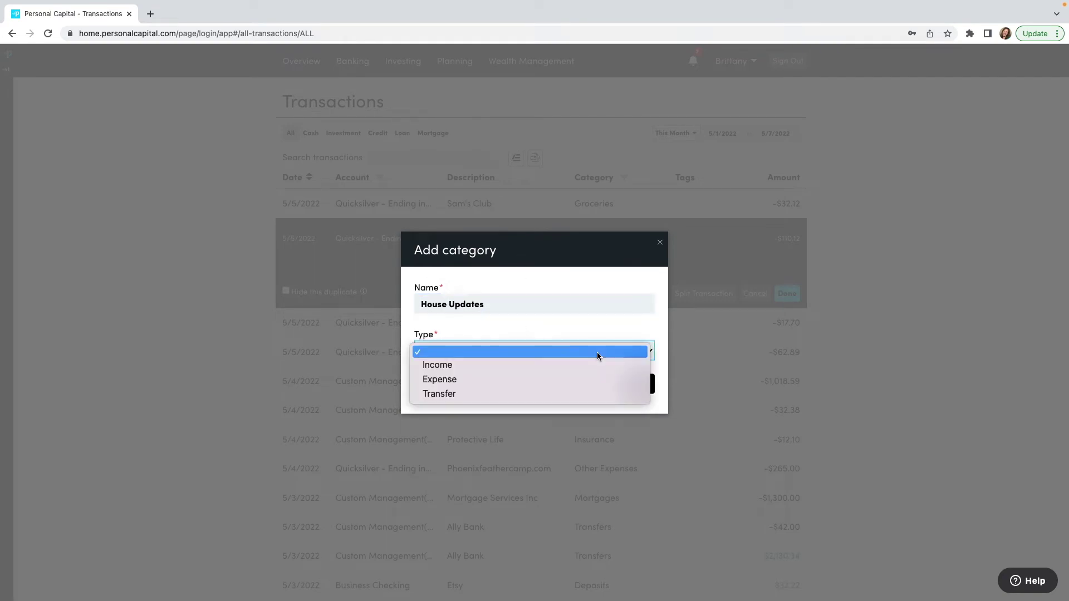
pyautogui.click(594, 385)
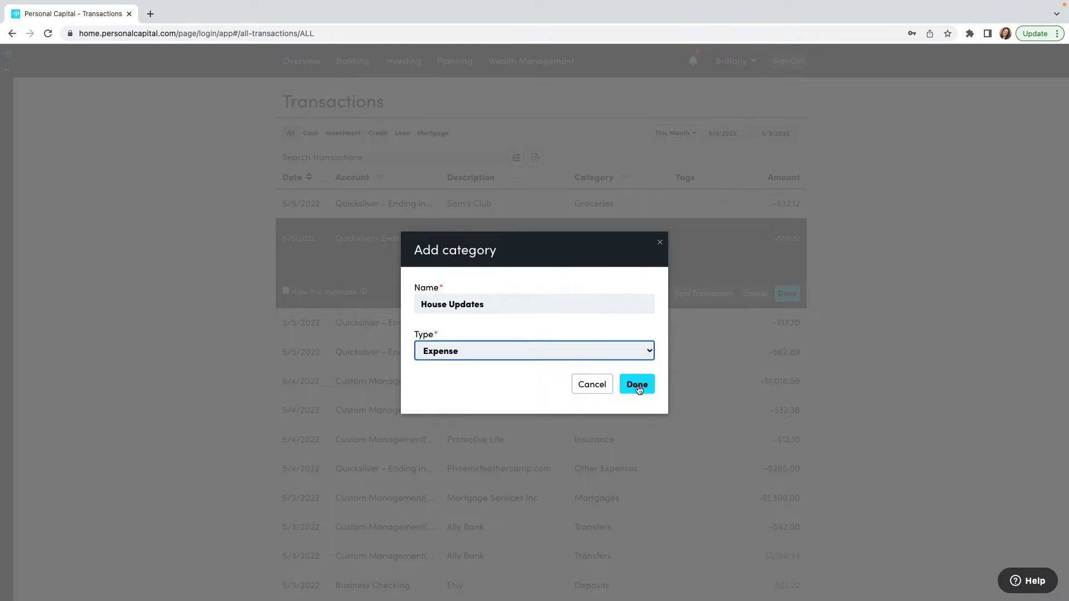
pyautogui.click(628, 388)
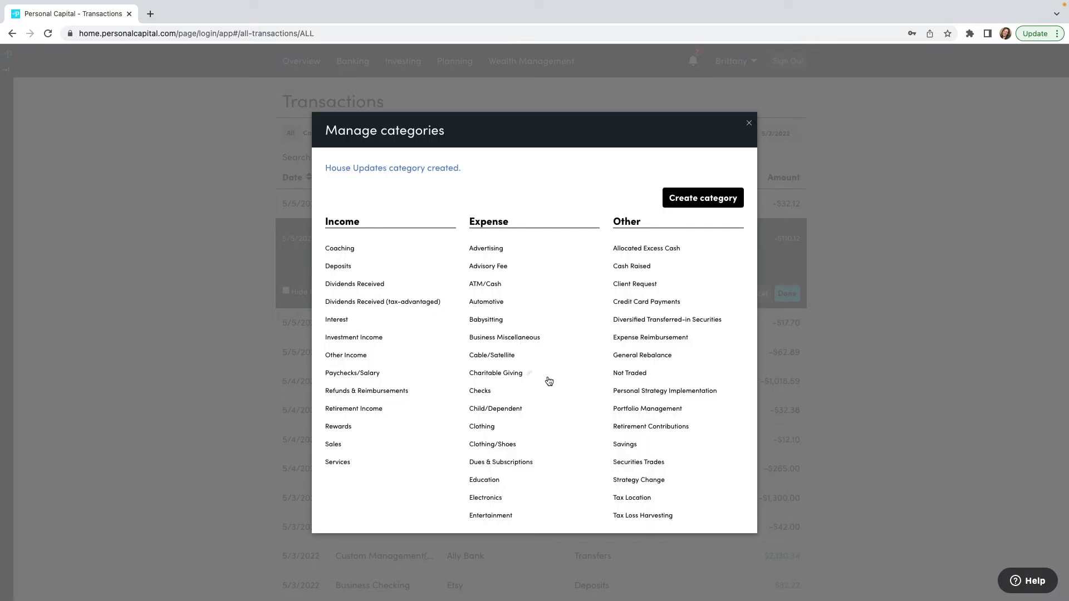
pyautogui.scroll(-1, 536, 381)
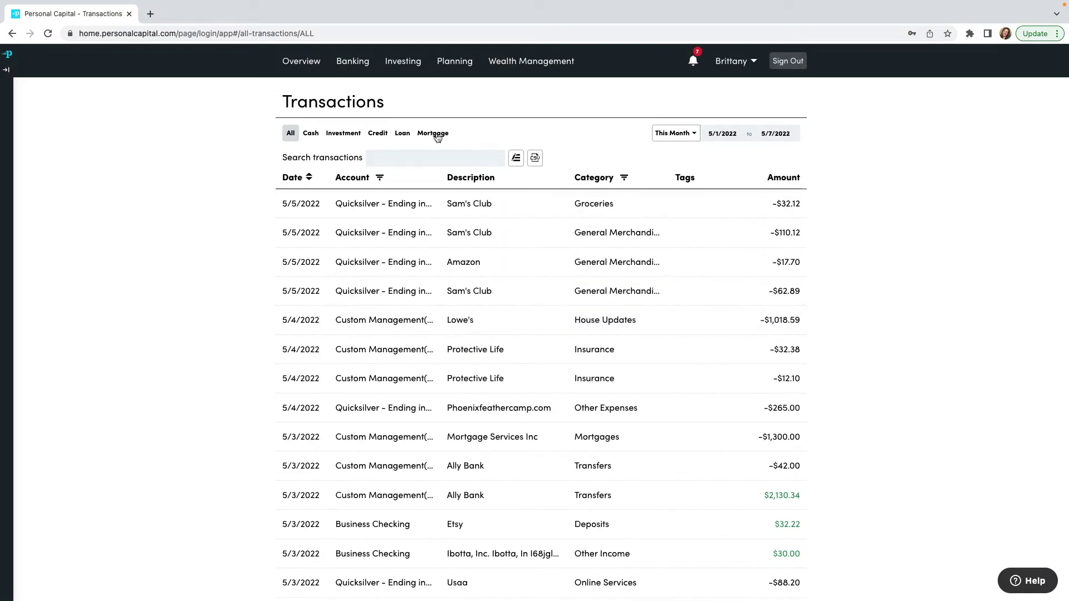
# Search transactions for 'walmart' and widen the range to the last 90 days.
pyautogui.click(410, 158)
pyautogui.write('wa')
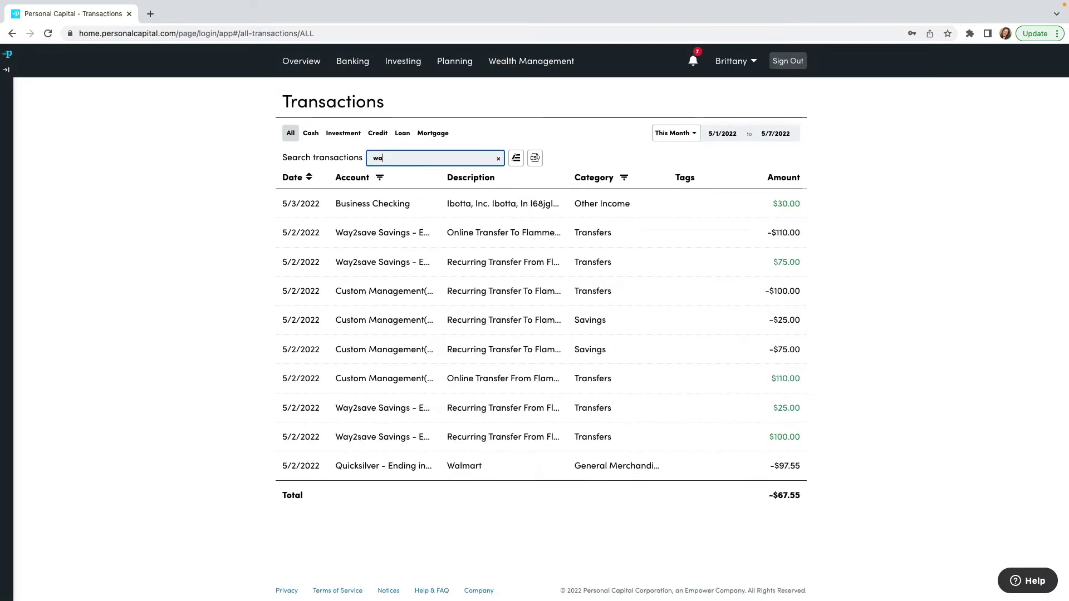
pyautogui.write('lmart')
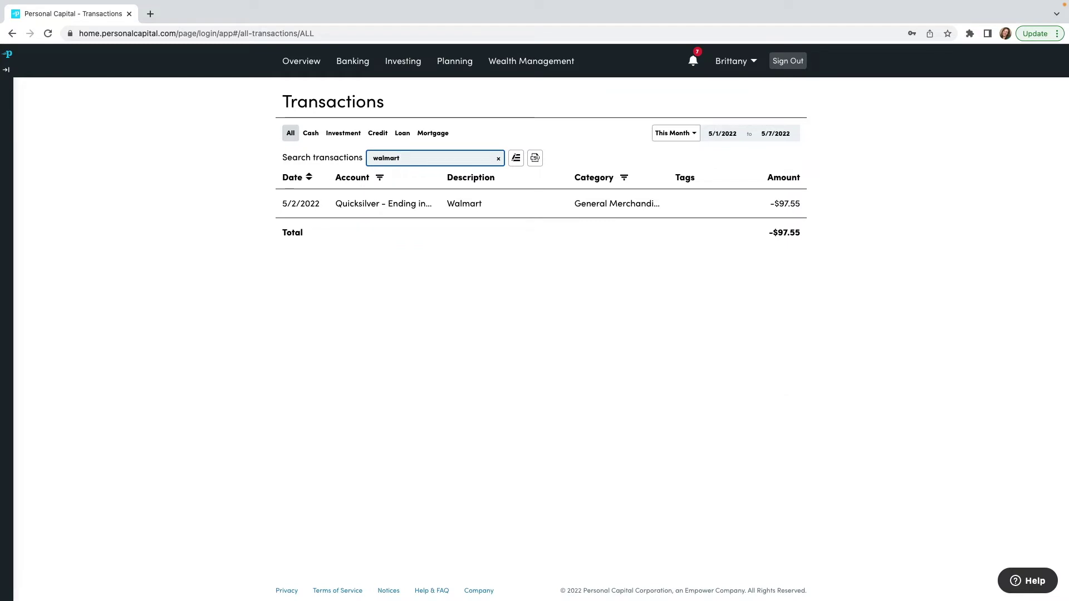
pyautogui.click(474, 266)
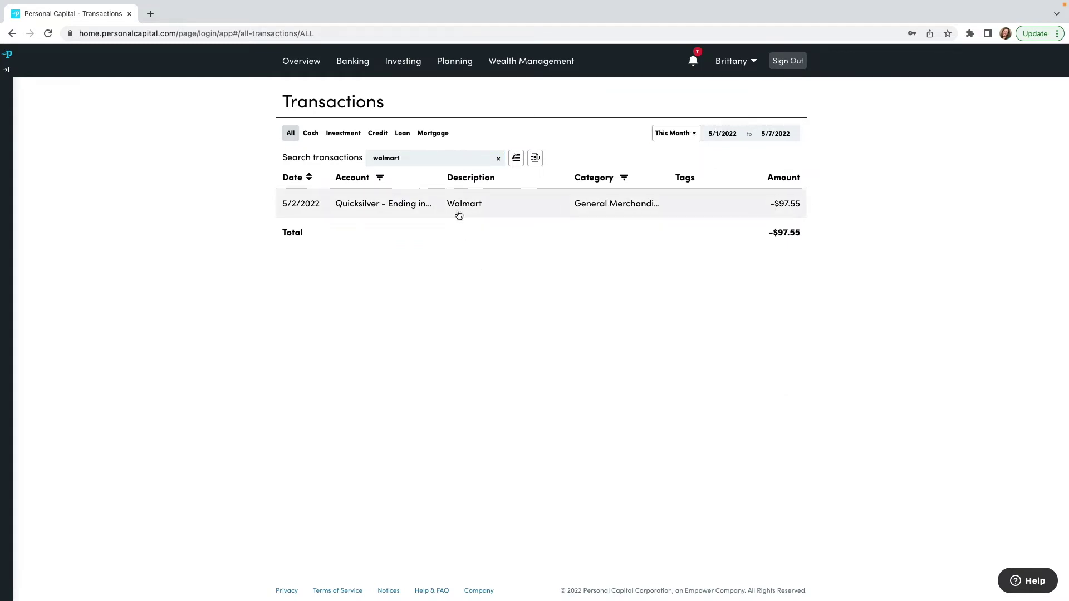
pyautogui.click(695, 136)
pyautogui.click(688, 192)
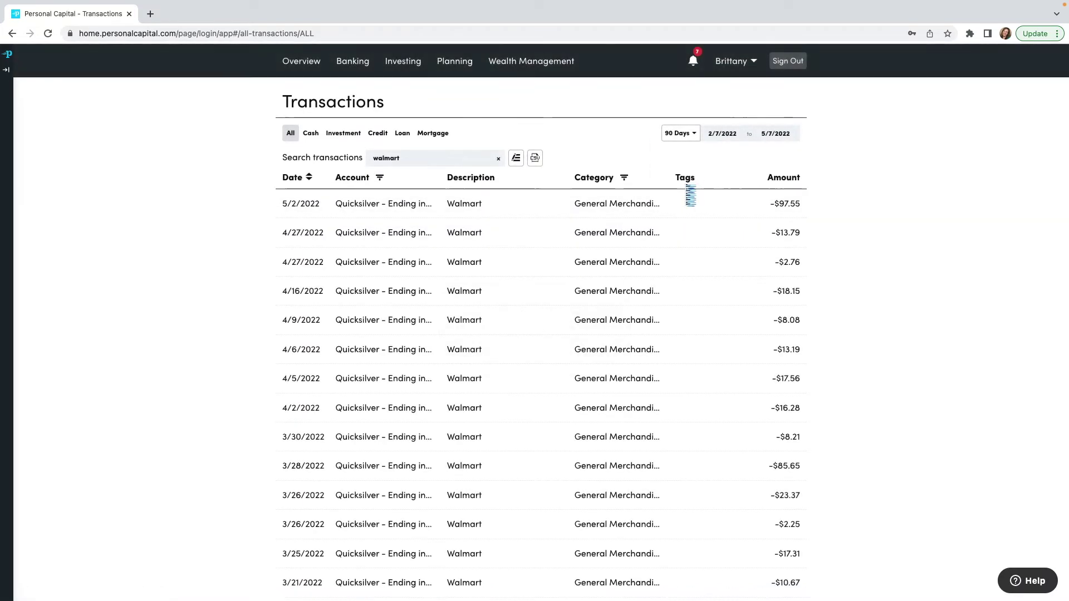
pyautogui.scroll(-1, 485, 427)
pyautogui.scroll(-3, 485, 427)
pyautogui.scroll(4, 479, 390)
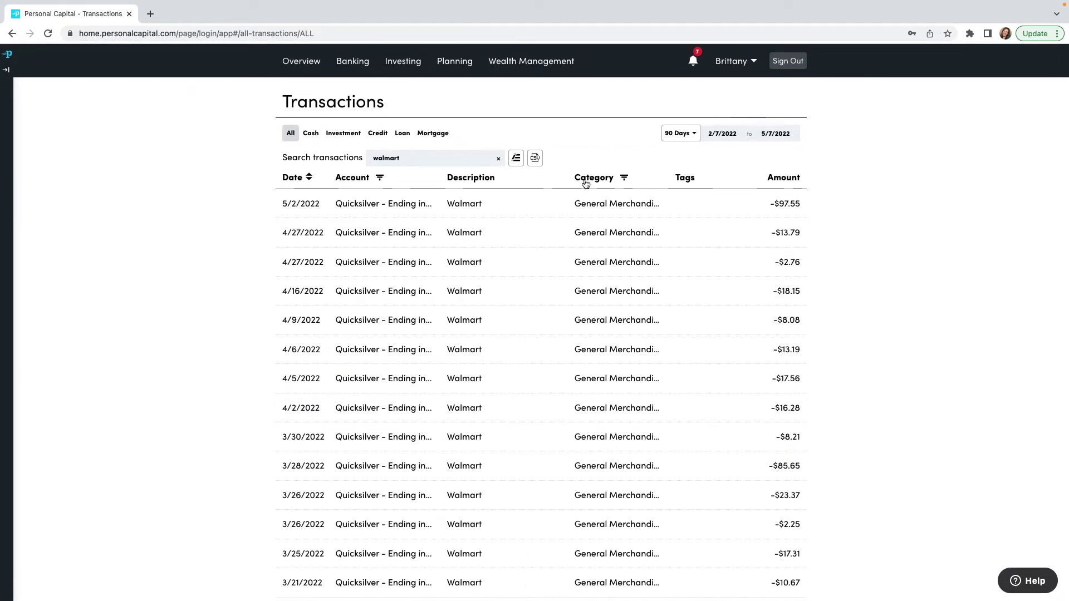
# Clear the walmart search, filter to Gasoline/Fuel, then remove the filter to show all 316 transactions.
pyautogui.click(622, 178)
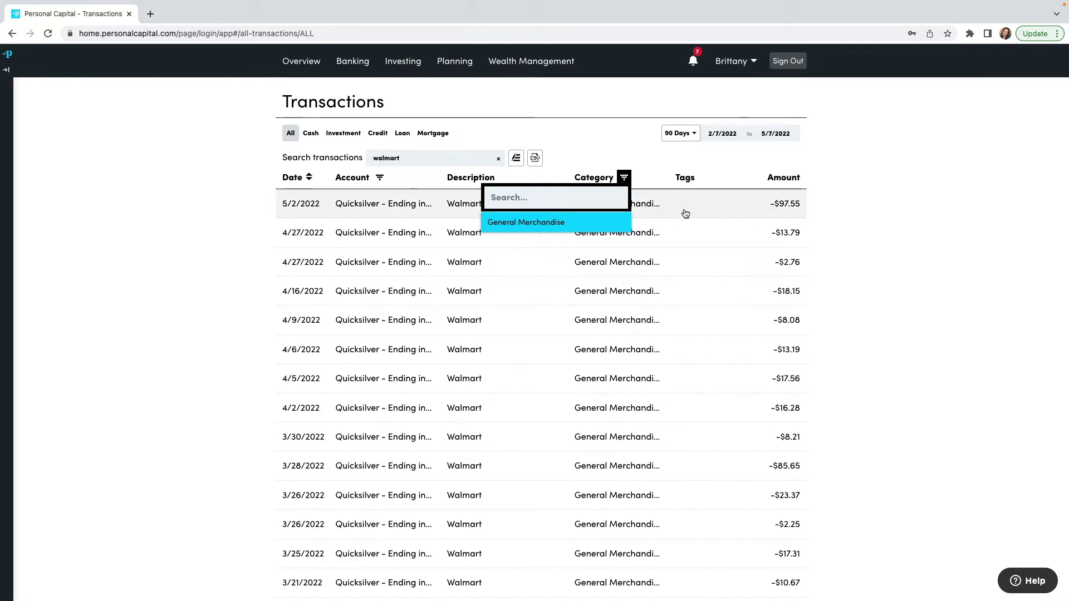
pyautogui.click(902, 217)
pyautogui.click(498, 159)
pyautogui.click(623, 177)
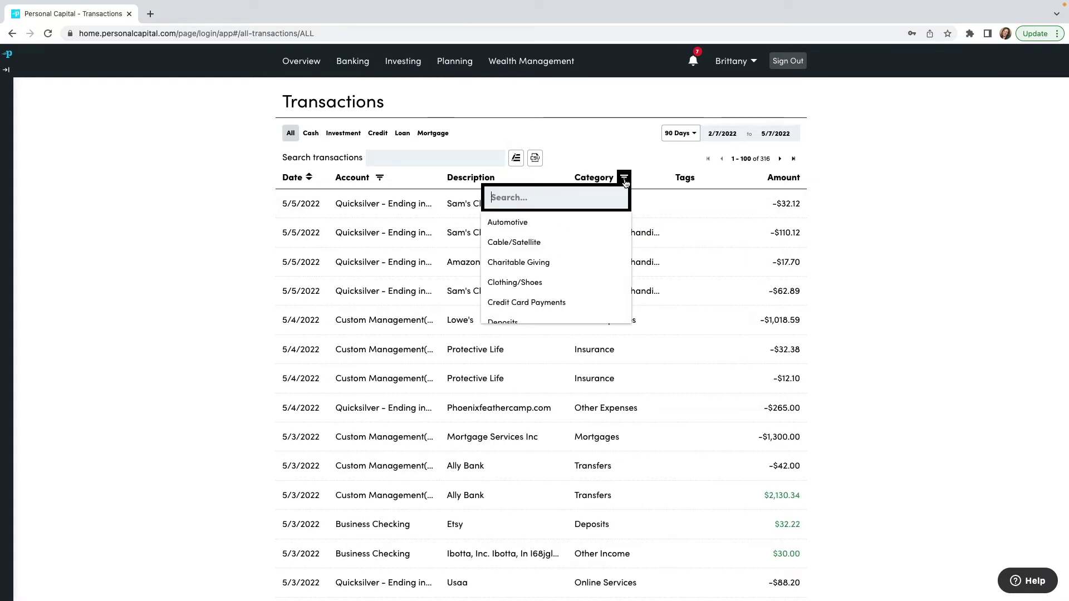
pyautogui.scroll(-3, 587, 264)
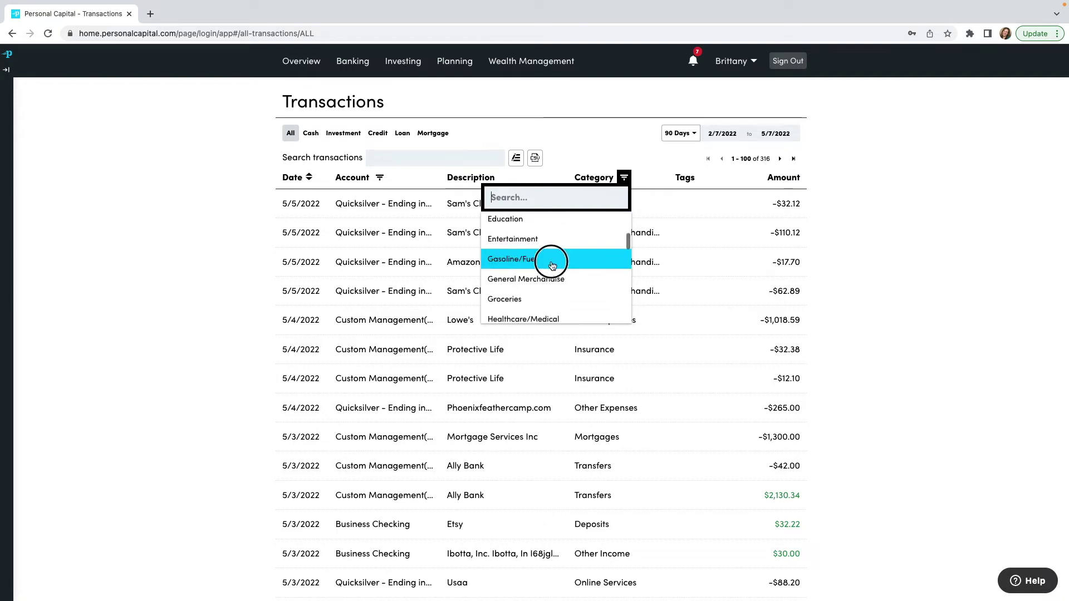
pyautogui.click(574, 261)
pyautogui.click(890, 276)
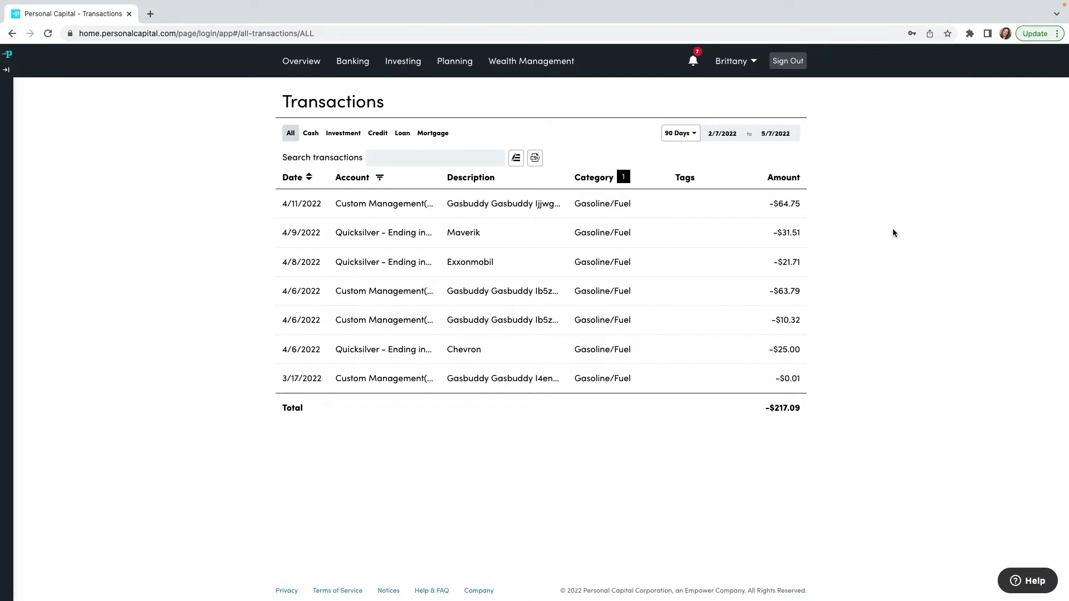
pyautogui.moveTo(631, 181)
pyautogui.click(637, 178)
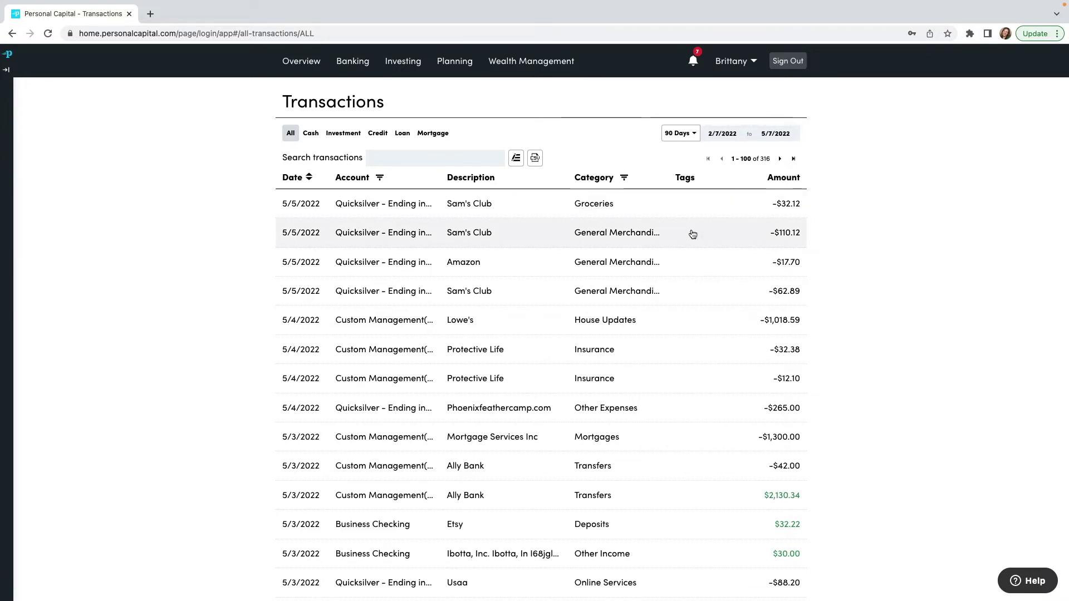
# Start splitting the $110.12 Sam's Club purchase, setting the first part to Groceries for $50.
pyautogui.click(650, 234)
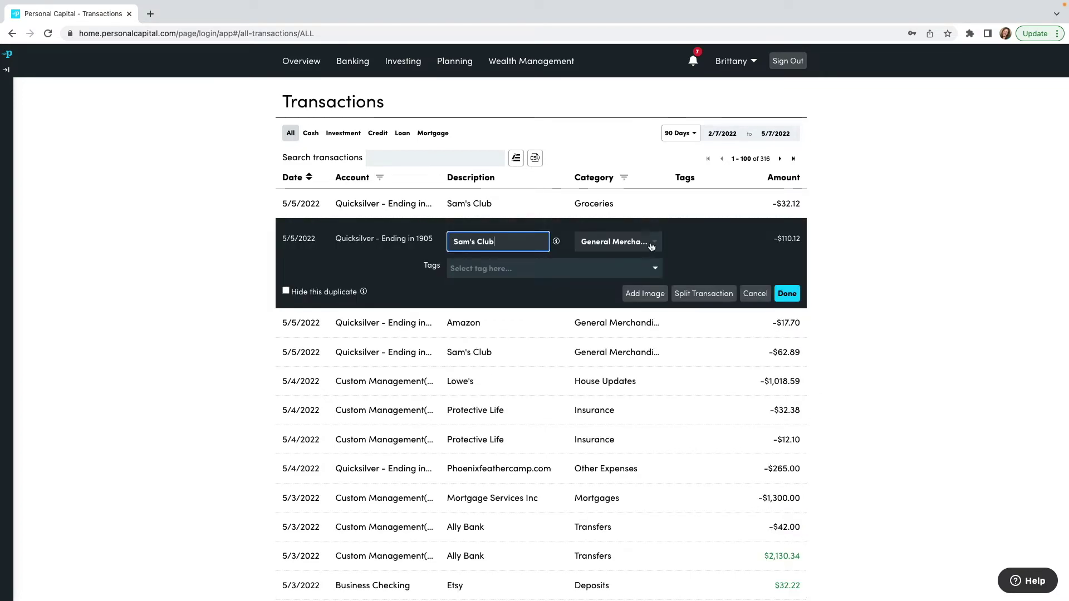
pyautogui.click(717, 295)
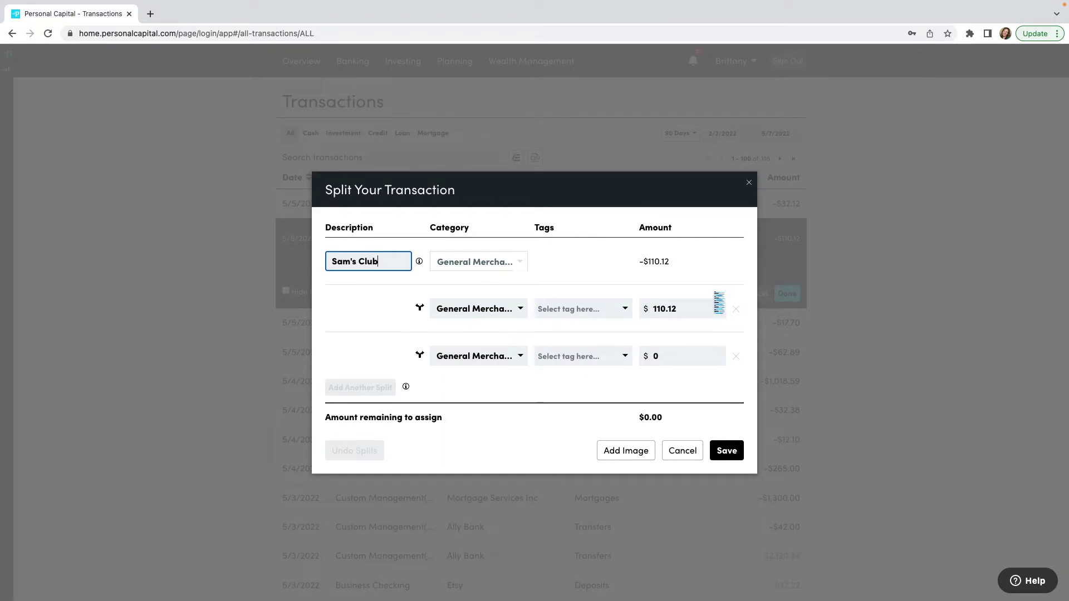
pyautogui.click(515, 261)
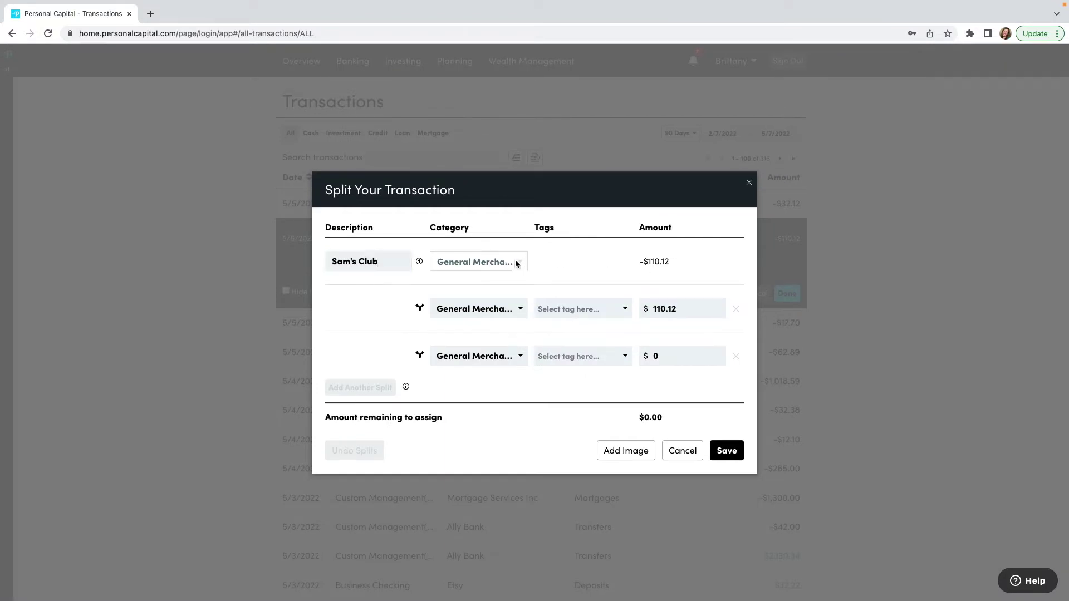
pyautogui.click(509, 309)
pyautogui.scroll(3, 502, 328)
pyautogui.scroll(2, 501, 329)
pyautogui.scroll(-5, 493, 358)
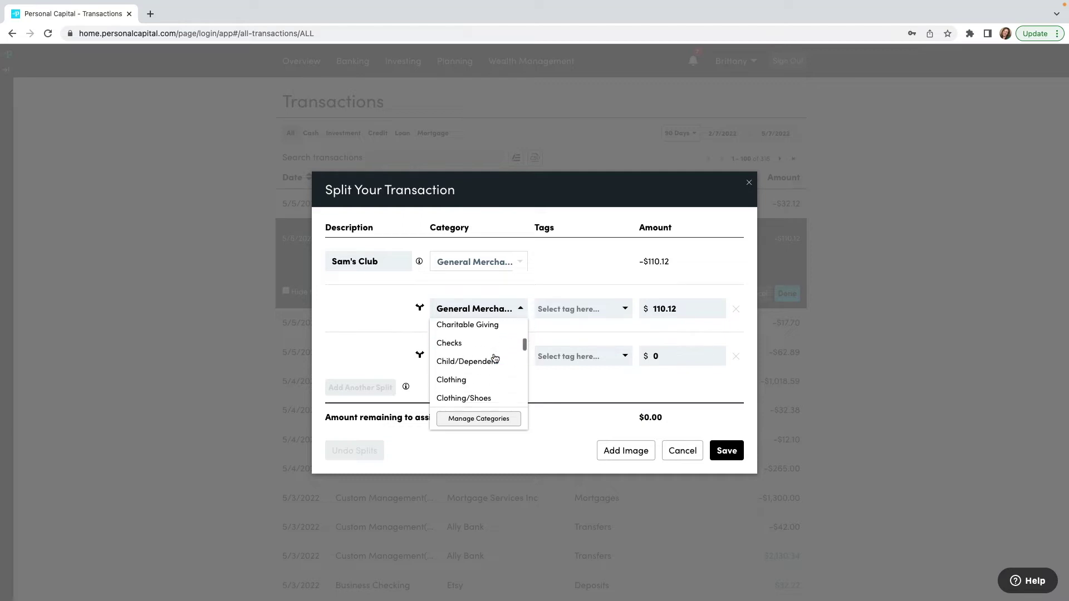
pyautogui.scroll(-3, 493, 368)
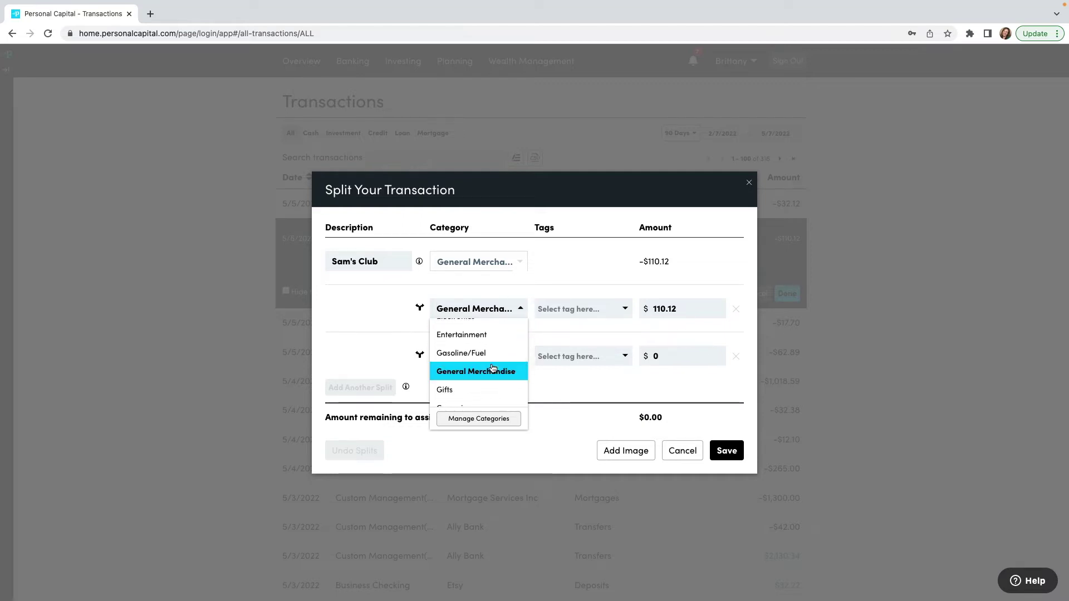
pyautogui.scroll(-1, 493, 368)
pyautogui.click(476, 356)
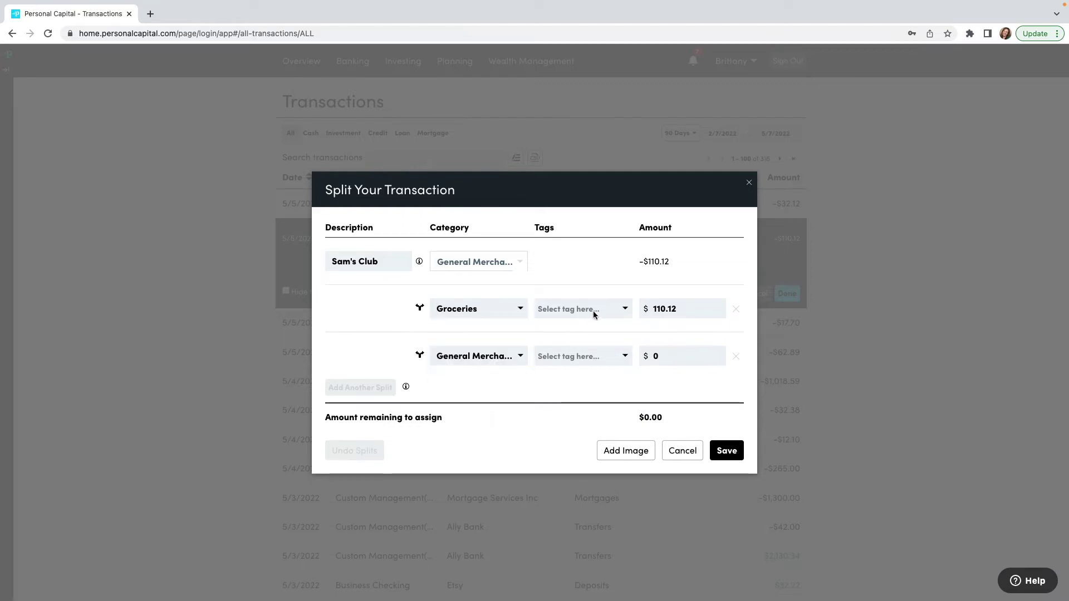
pyautogui.click(675, 309)
pyautogui.moveTo(676, 309); pyautogui.dragTo(637, 308)
pyautogui.write('50')
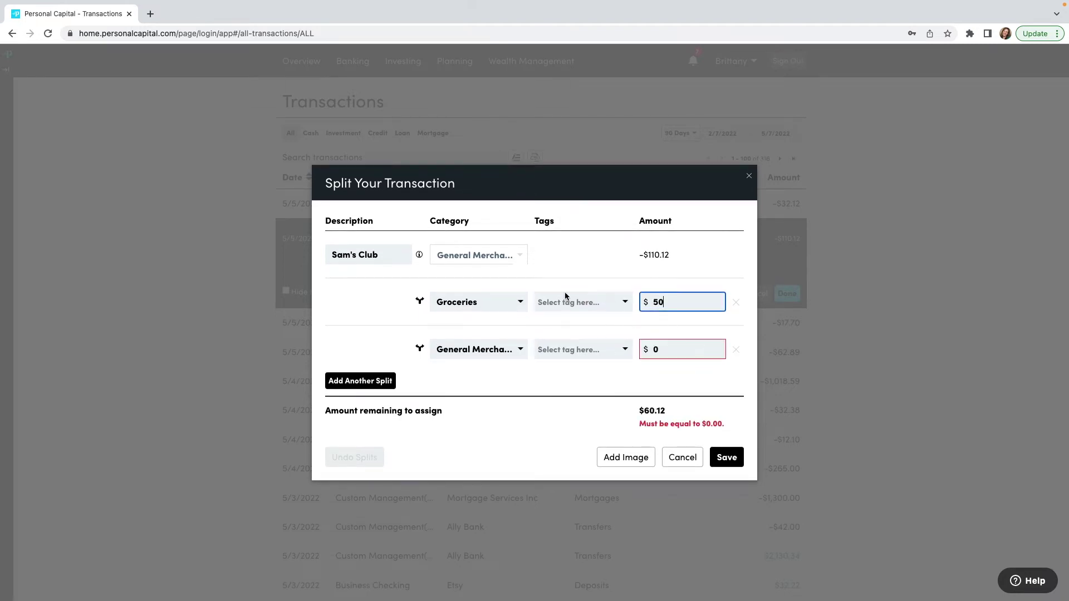
# Set the second split to House Updates for $60.12 and save the split.
pyautogui.click(516, 346)
pyautogui.scroll(-2, 504, 404)
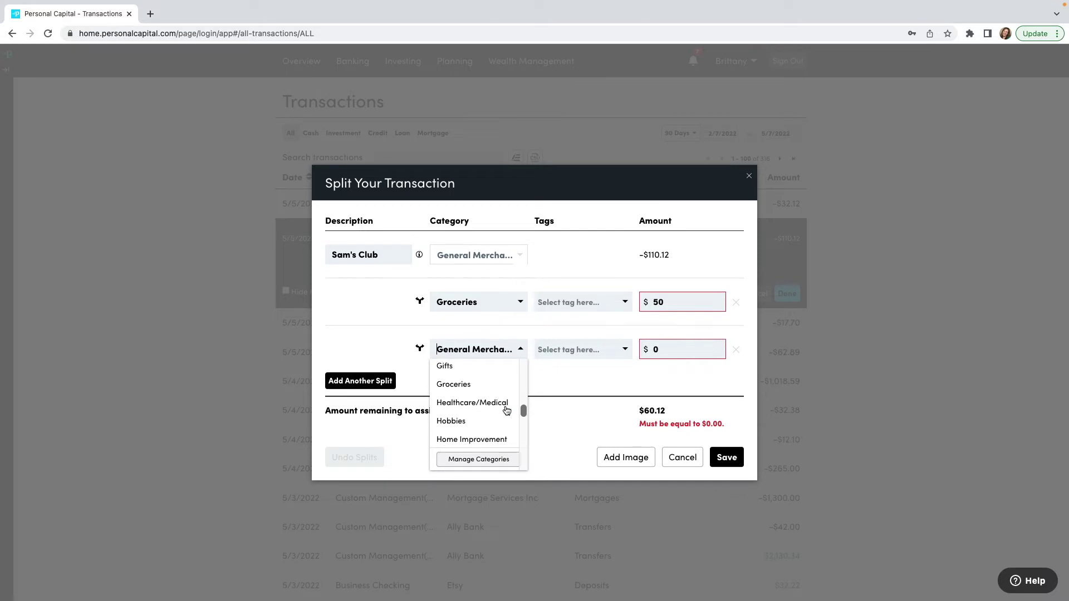
pyautogui.scroll(-1, 489, 434)
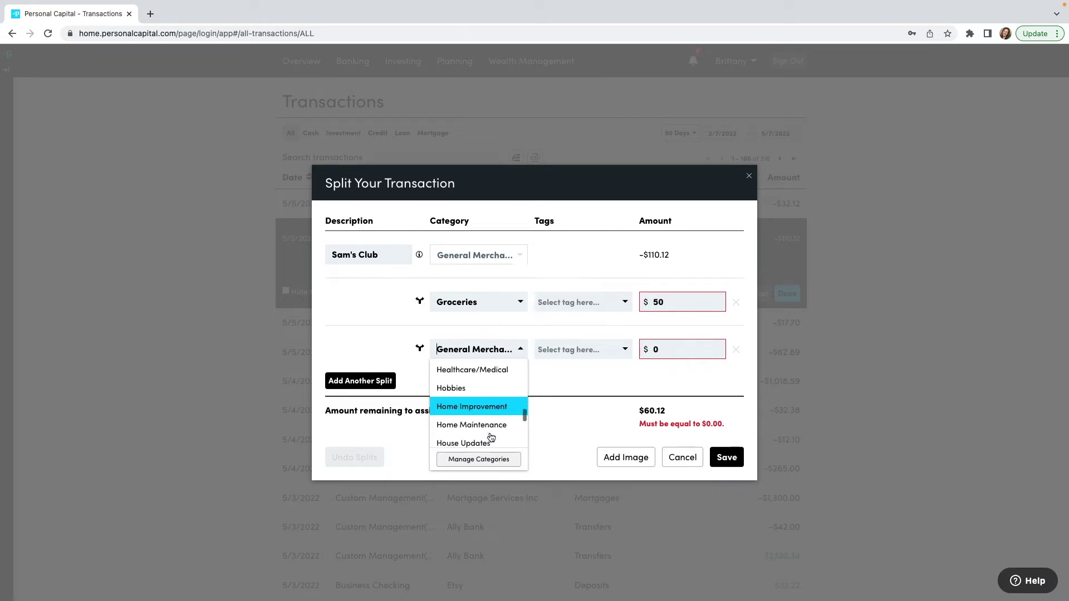
pyautogui.click(486, 441)
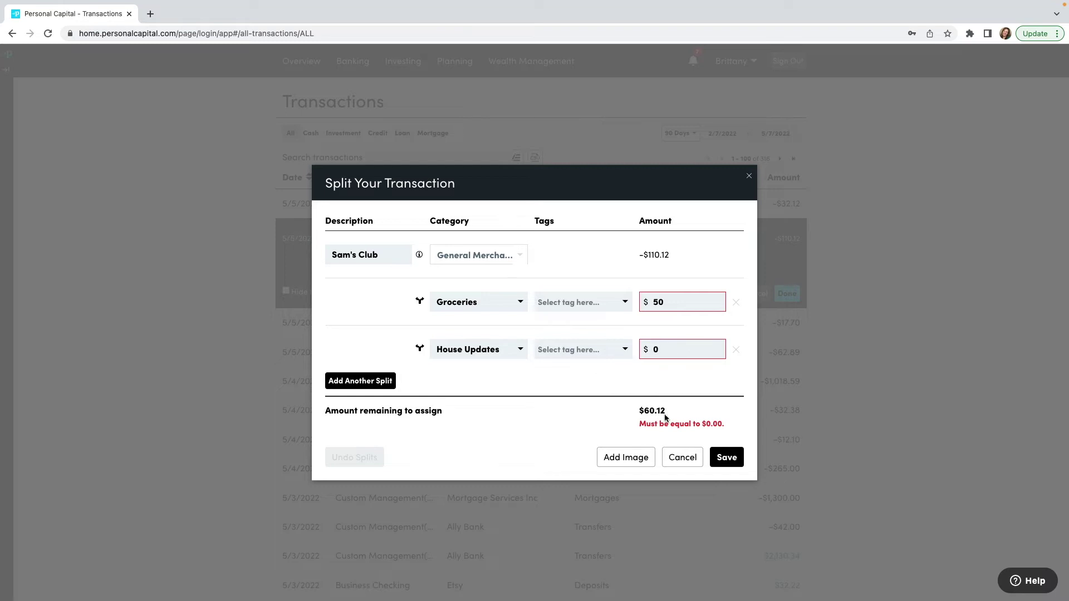
pyautogui.click(660, 349)
pyautogui.write('60.12')
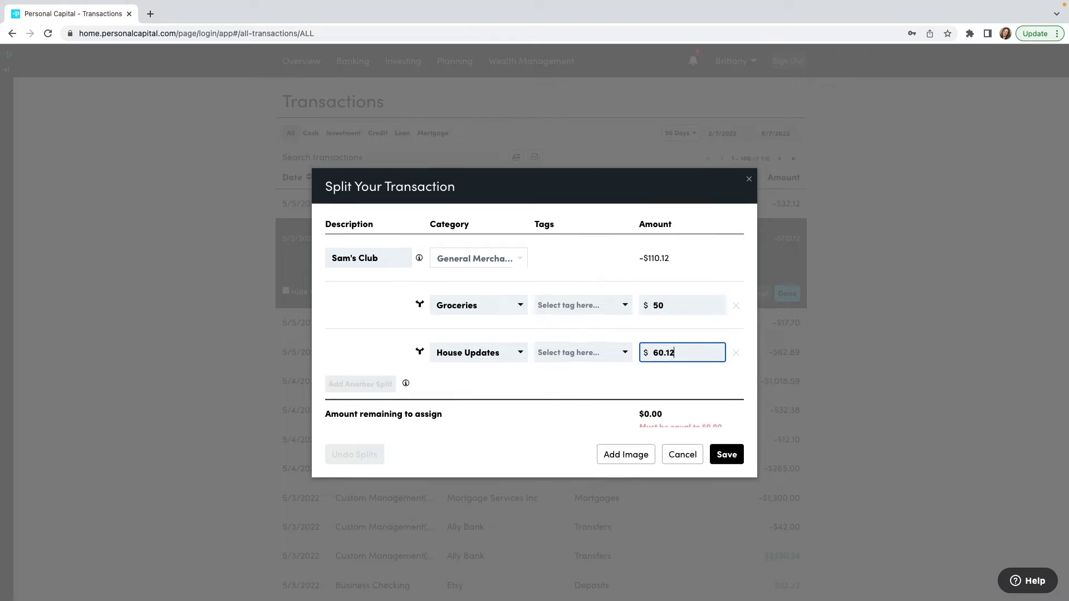
pyautogui.click(724, 451)
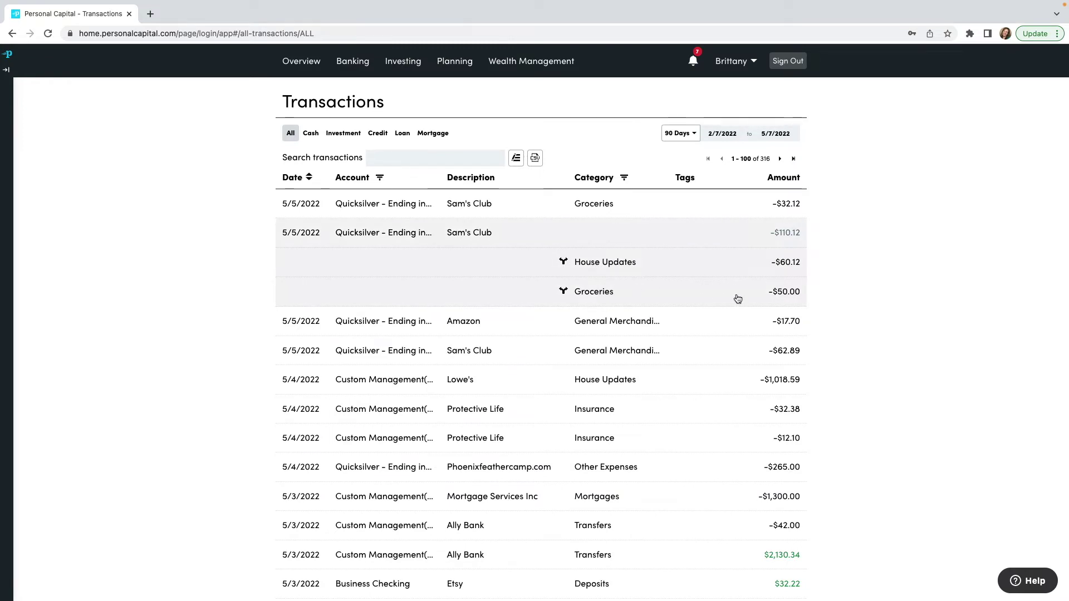
# Filter the transactions list to the Groceries category, showing both Sam's Club grocery amounts.
pyautogui.click(624, 177)
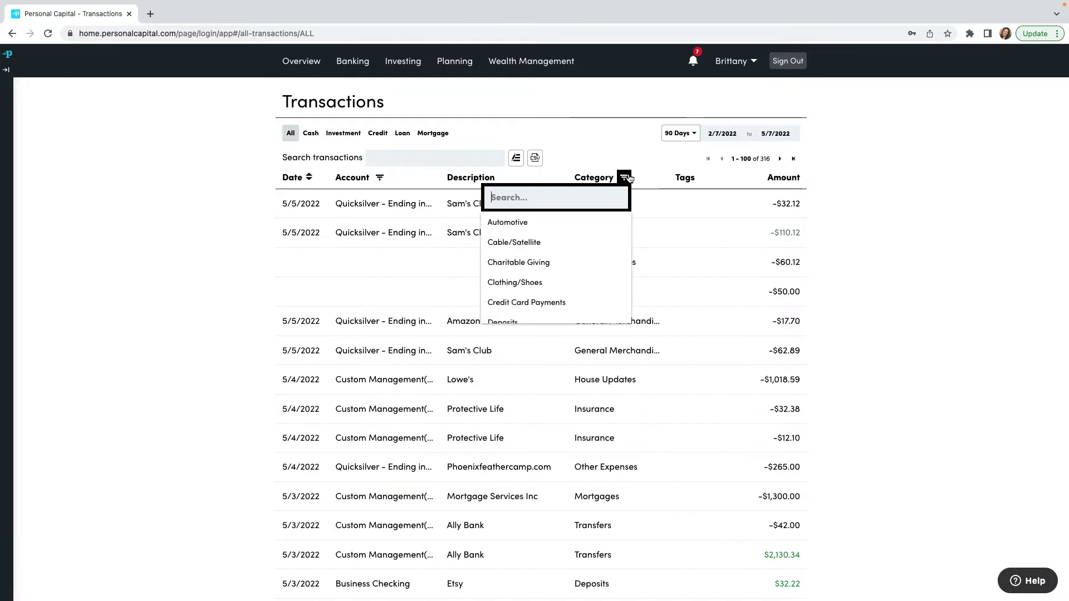
pyautogui.scroll(-3, 577, 267)
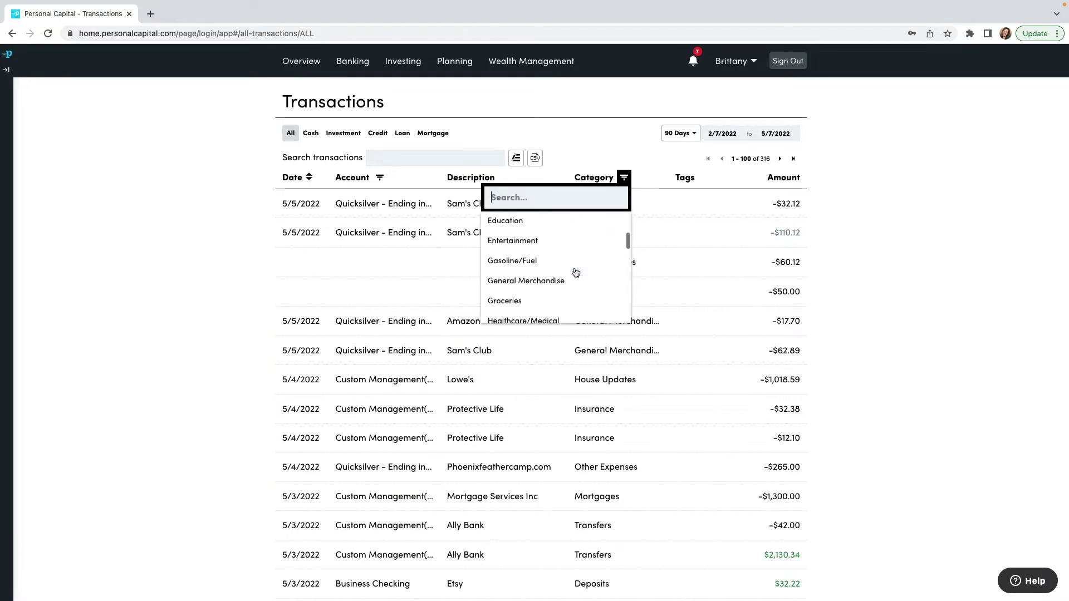
pyautogui.scroll(2, 576, 273)
pyautogui.scroll(-4, 575, 273)
pyautogui.scroll(-3, 574, 273)
pyautogui.scroll(4, 567, 286)
pyautogui.scroll(-2, 568, 286)
pyautogui.scroll(5, 568, 286)
pyautogui.scroll(-1, 568, 285)
pyautogui.scroll(-1, 567, 286)
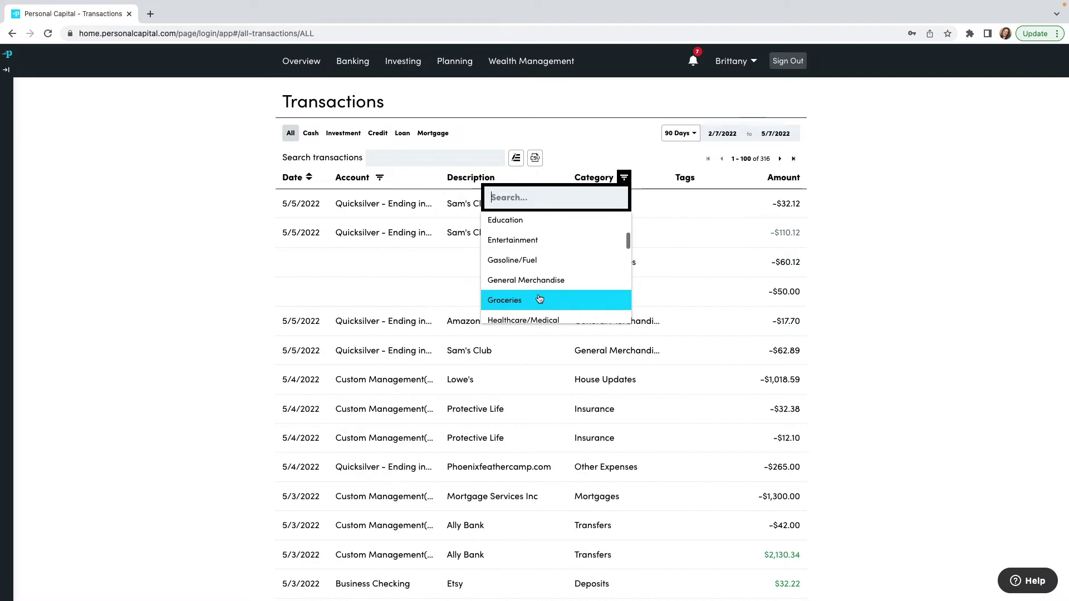
pyautogui.click(549, 296)
pyautogui.click(884, 241)
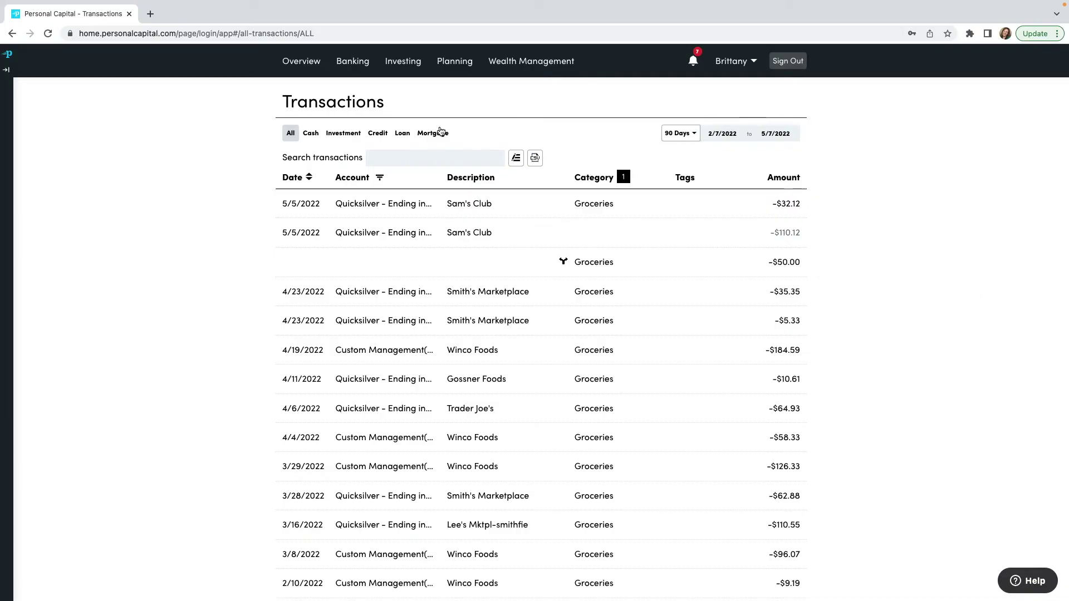
pyautogui.moveTo(365, 68)
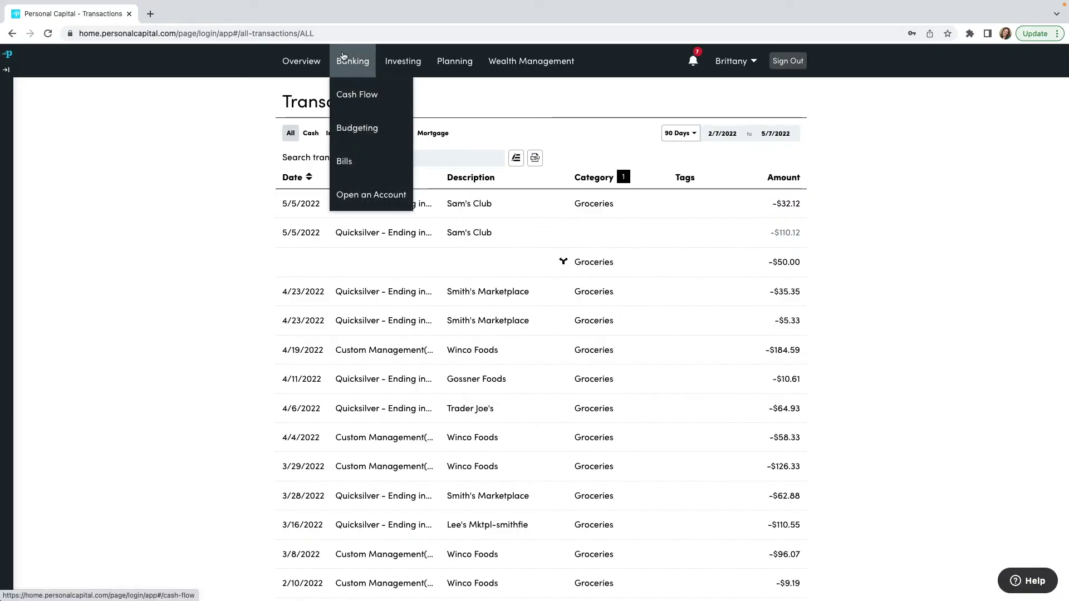
# Open Cash Flow and limit it to the Quicksilver credit account only.
pyautogui.click(357, 96)
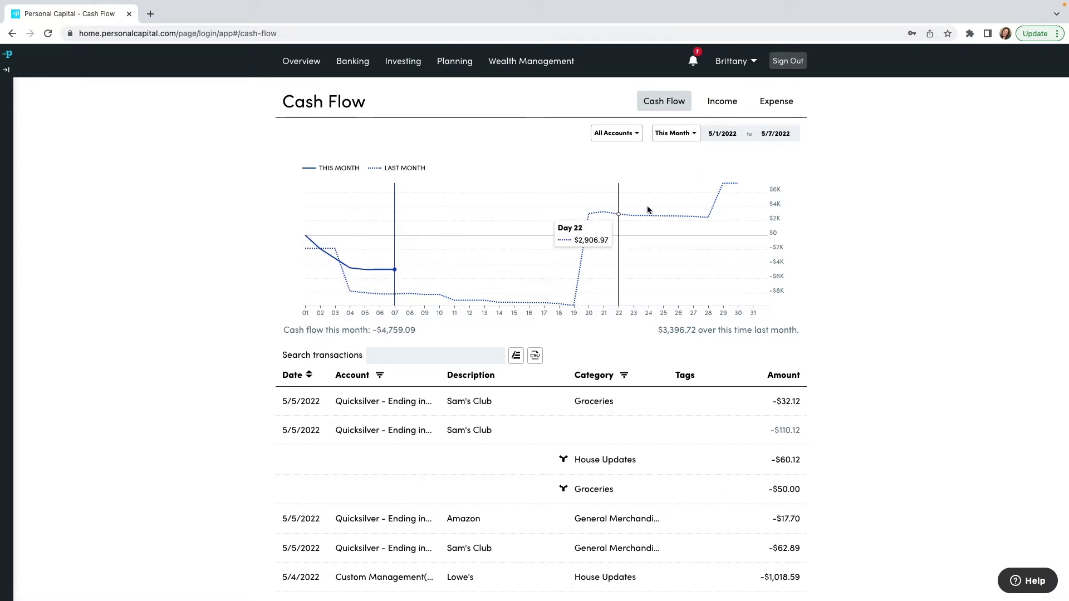
pyautogui.click(632, 139)
pyautogui.click(494, 205)
pyautogui.click(494, 238)
pyautogui.scroll(-3, 495, 274)
pyautogui.click(494, 232)
pyautogui.click(494, 211)
pyautogui.scroll(-3, 497, 193)
pyautogui.click(494, 318)
pyautogui.click(624, 340)
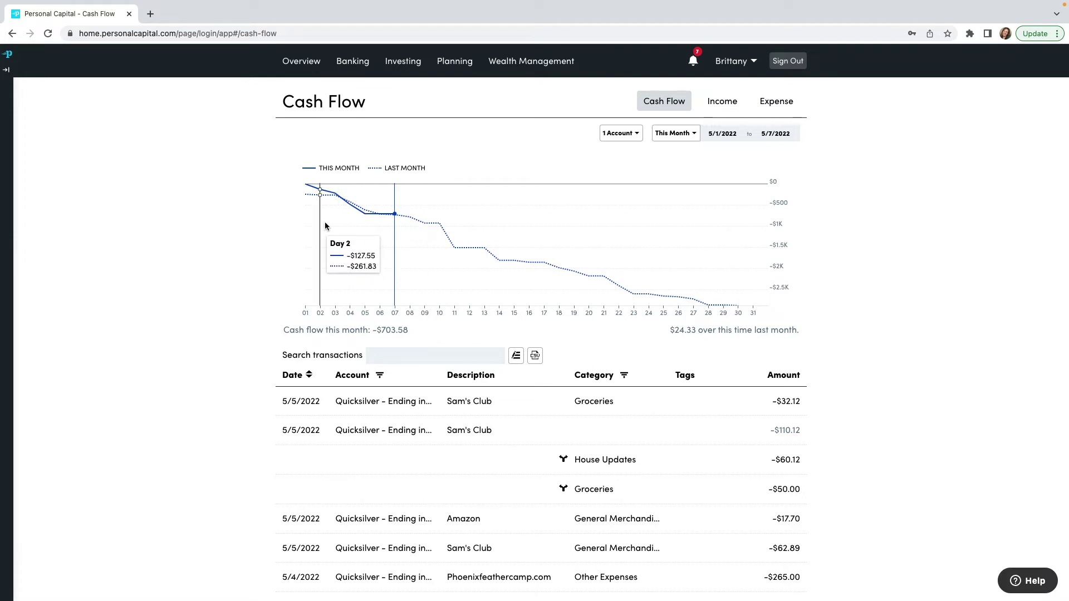
# Compare last month's cash flow, then view this month's income ($0, no transactions).
pyautogui.click(695, 135)
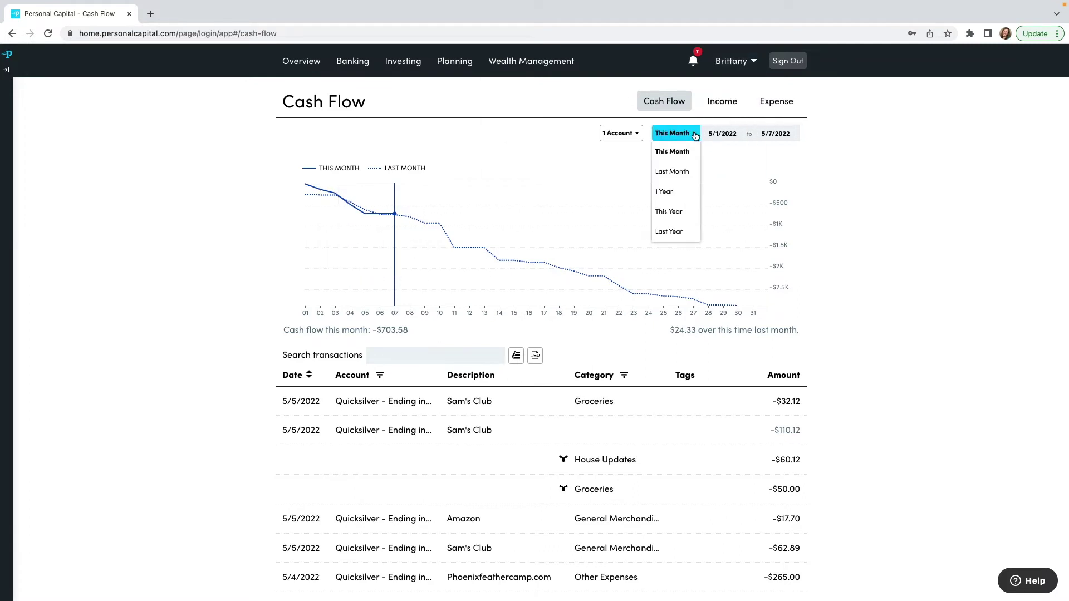
pyautogui.click(679, 174)
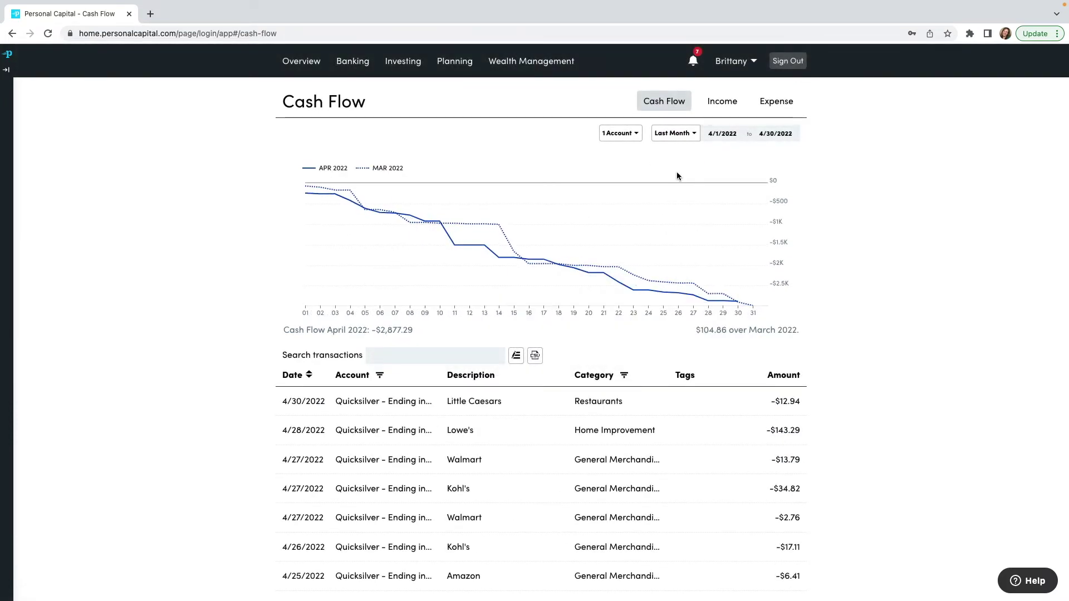
pyautogui.click(674, 134)
pyautogui.click(676, 150)
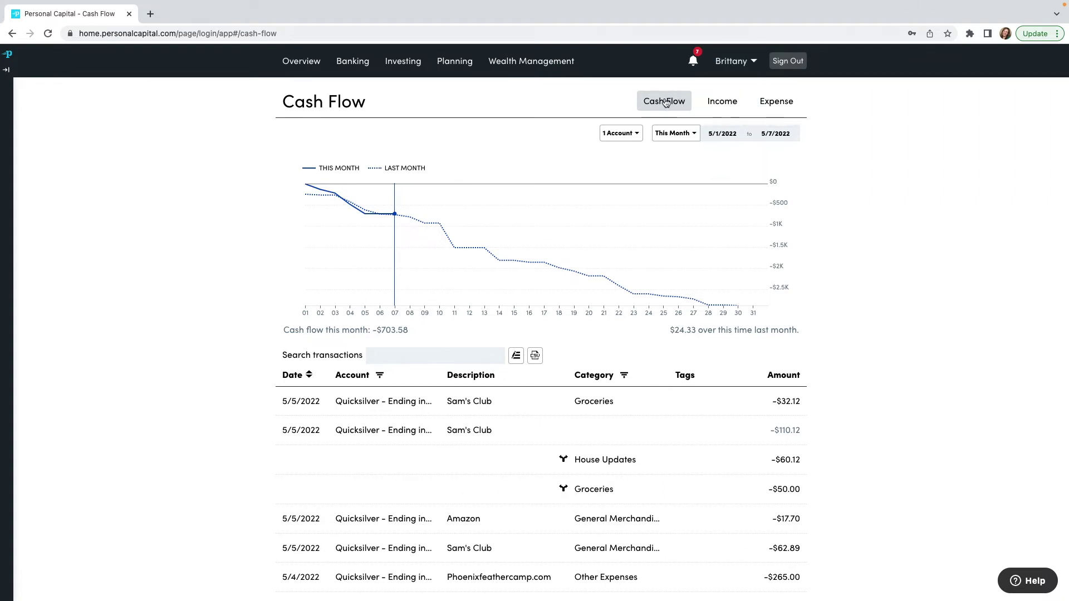
pyautogui.click(726, 104)
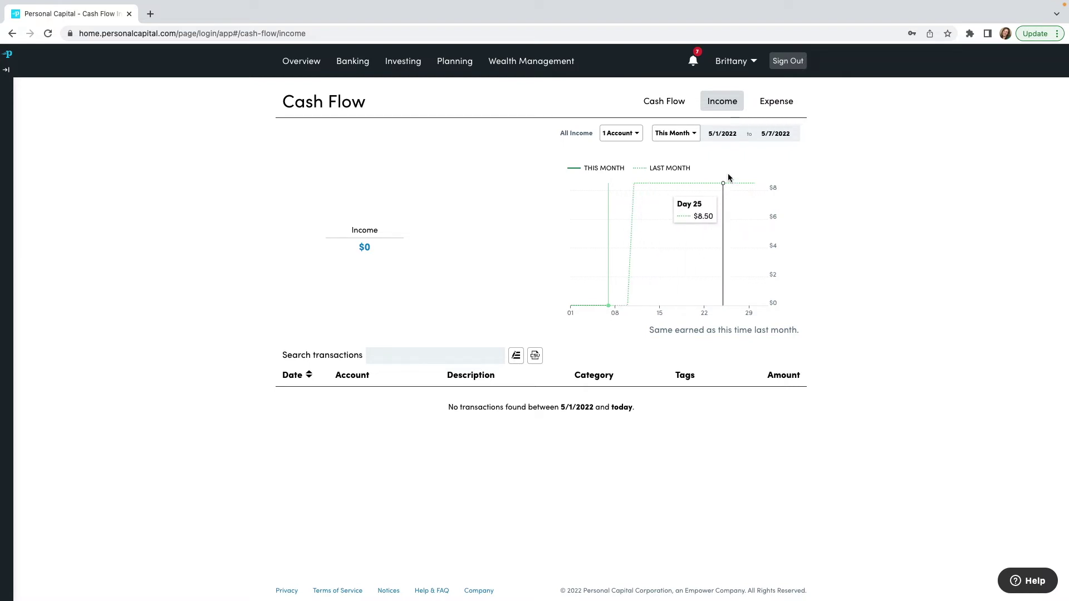
pyautogui.click(675, 134)
pyautogui.click(679, 172)
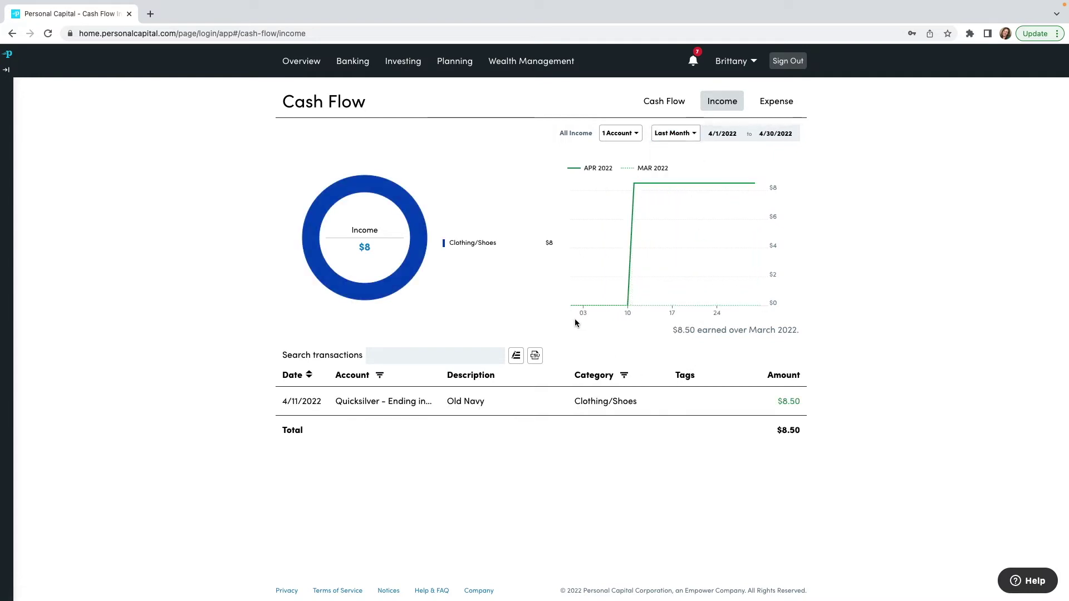
pyautogui.moveTo(670, 208)
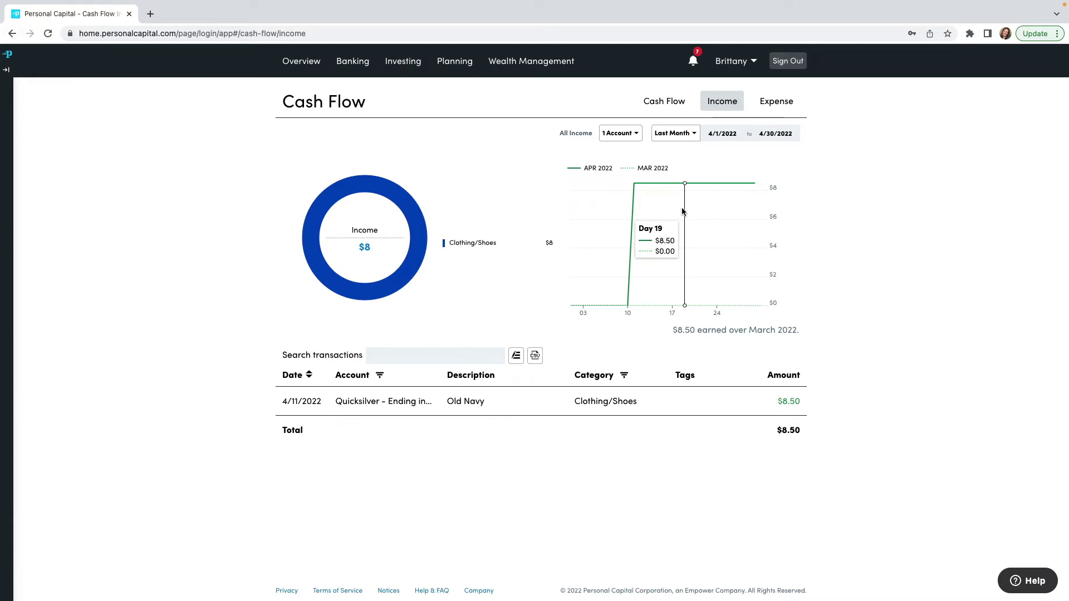
pyautogui.click(781, 101)
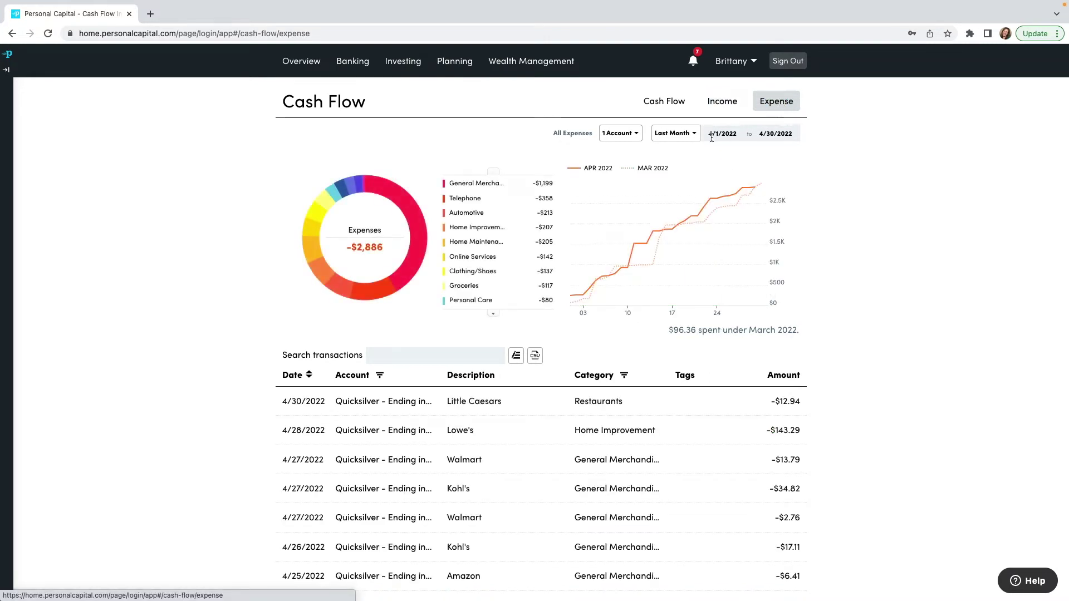
pyautogui.click(674, 133)
pyautogui.click(676, 151)
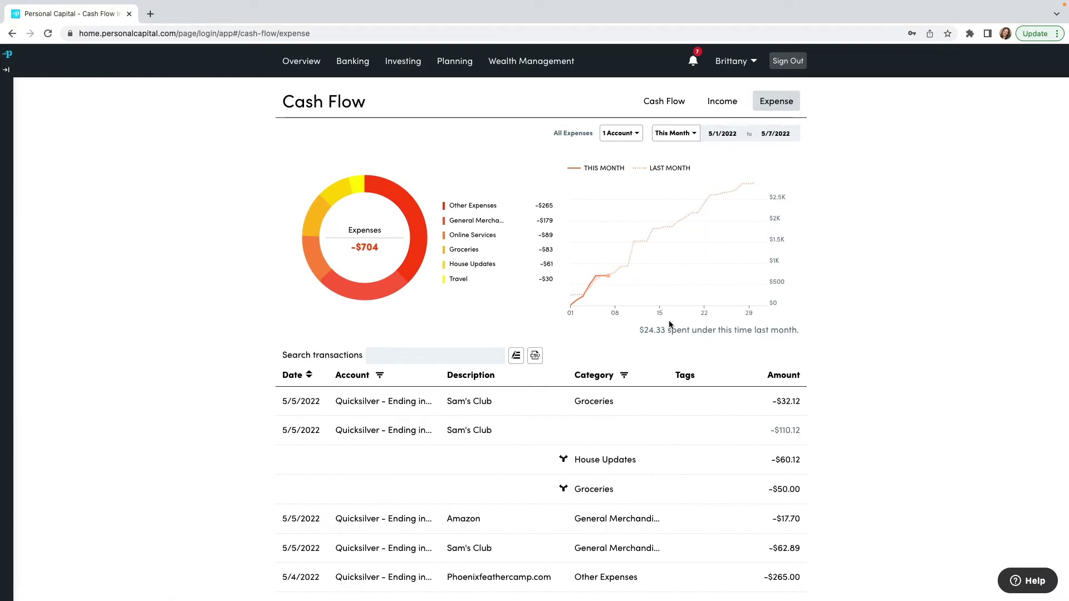
pyautogui.moveTo(602, 278)
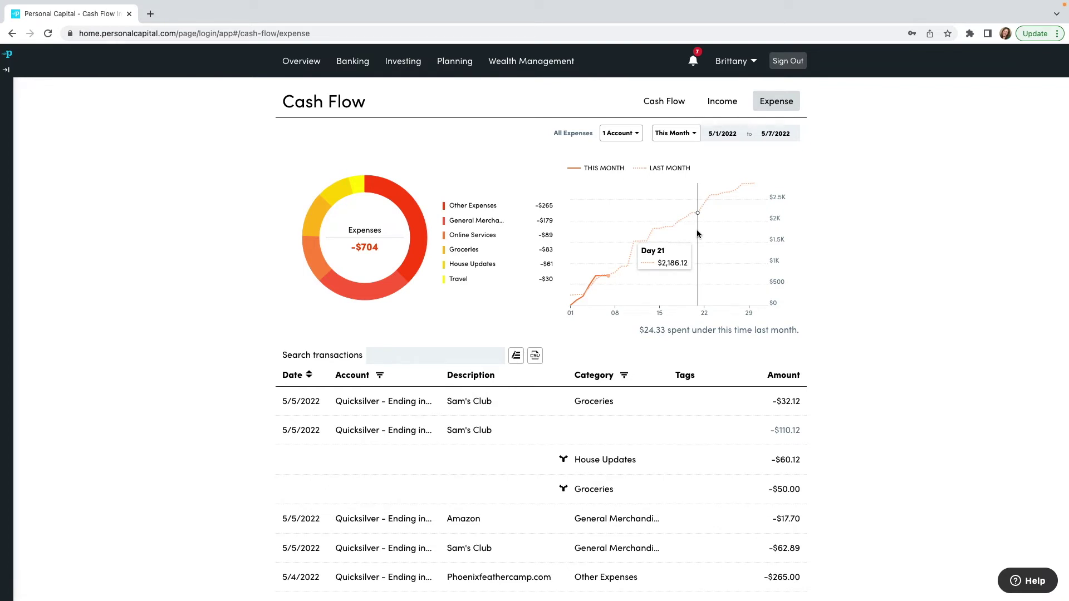
pyautogui.moveTo(375, 294)
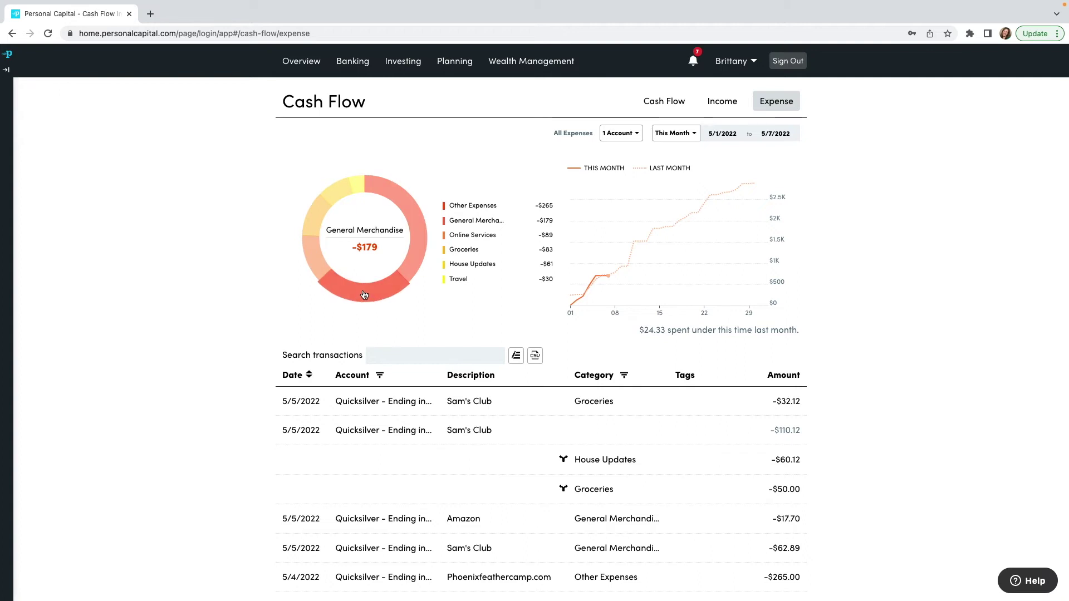
pyautogui.moveTo(328, 200)
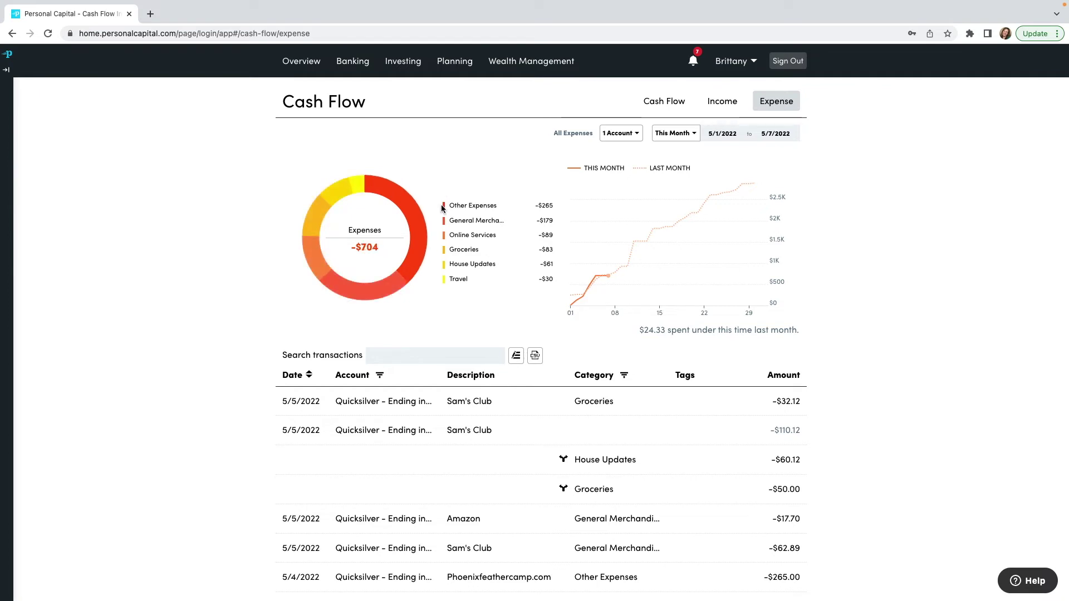
pyautogui.moveTo(408, 211)
pyautogui.click(412, 228)
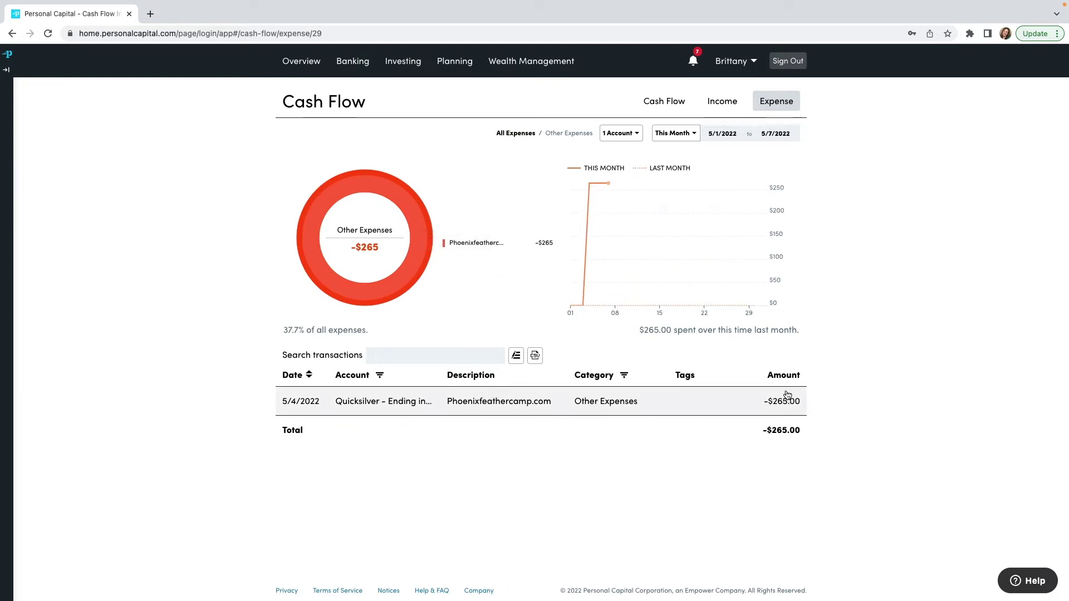
pyautogui.click(428, 133)
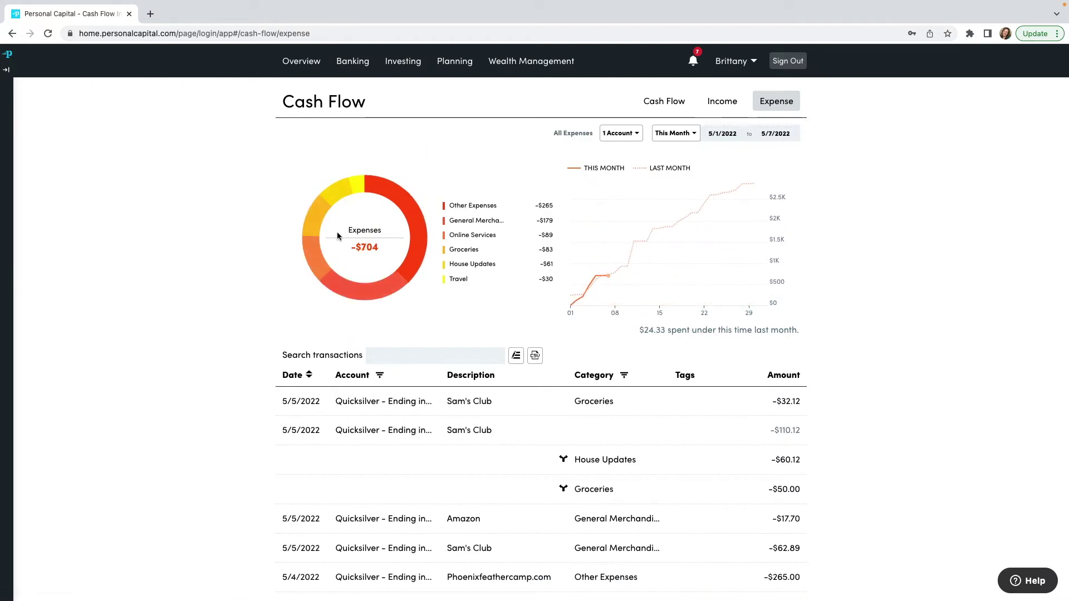
pyautogui.moveTo(312, 258)
pyautogui.moveTo(315, 216)
pyautogui.click(316, 217)
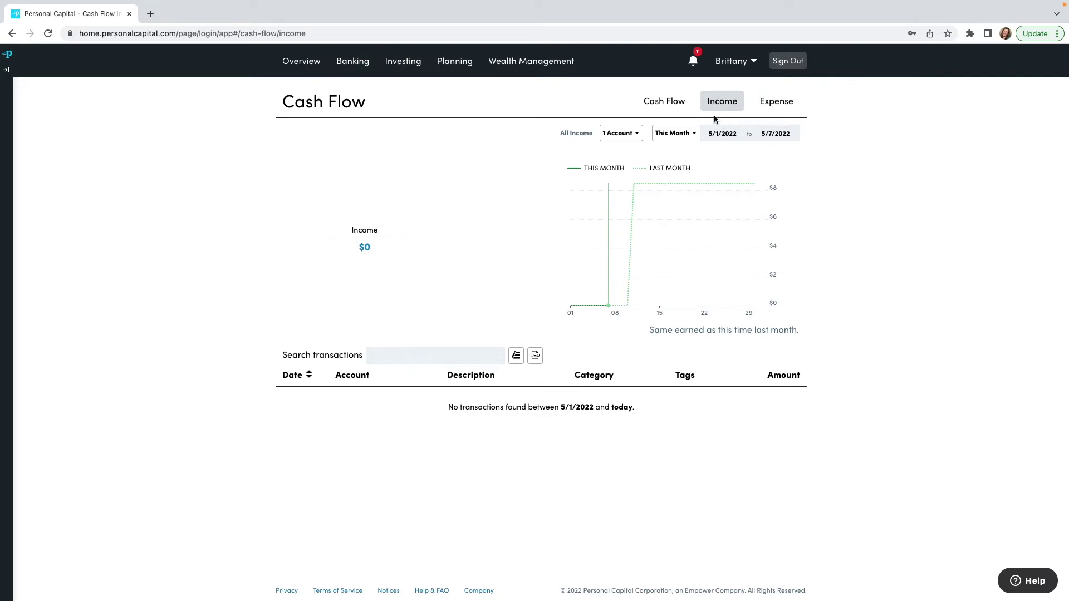
# Show April 2022 income across 5 accounts, revealing $323 of deposits.
pyautogui.click(675, 133)
pyautogui.click(673, 168)
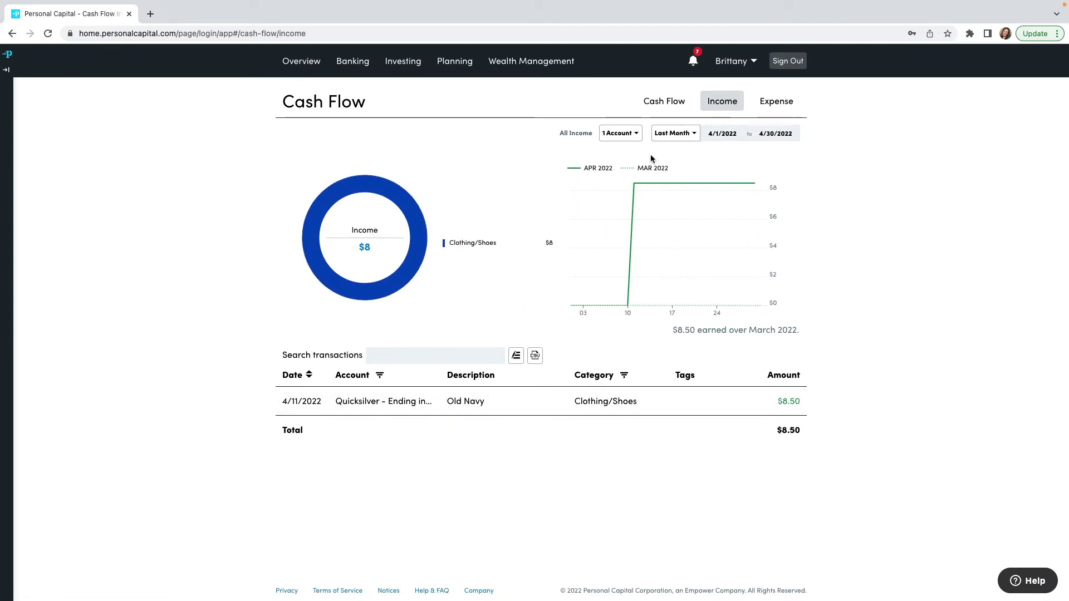
pyautogui.click(640, 132)
pyautogui.scroll(-1, 501, 241)
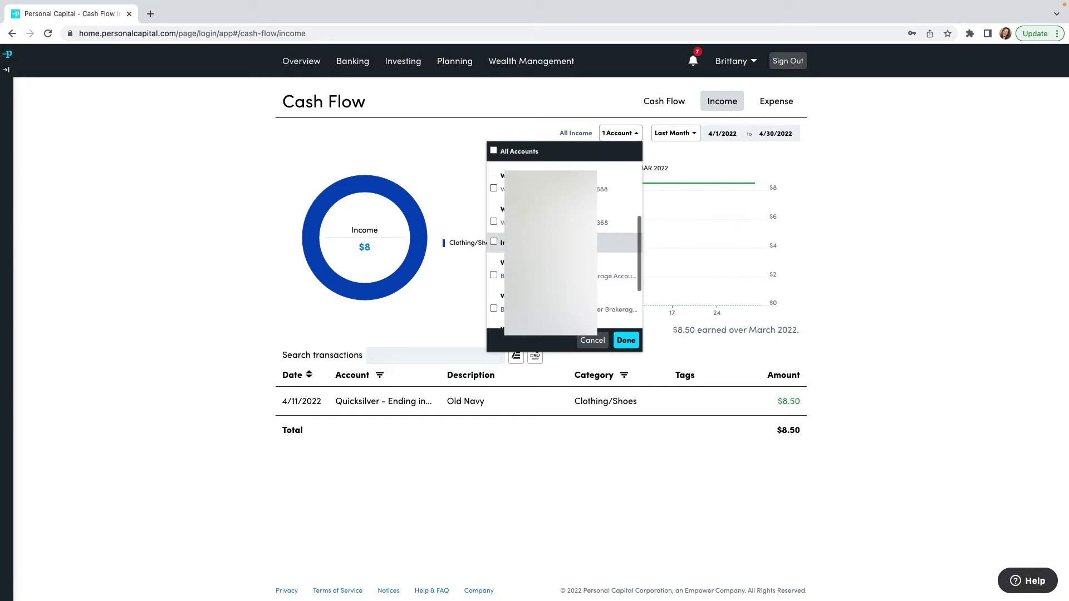
pyautogui.scroll(-2, 501, 241)
pyautogui.click(493, 283)
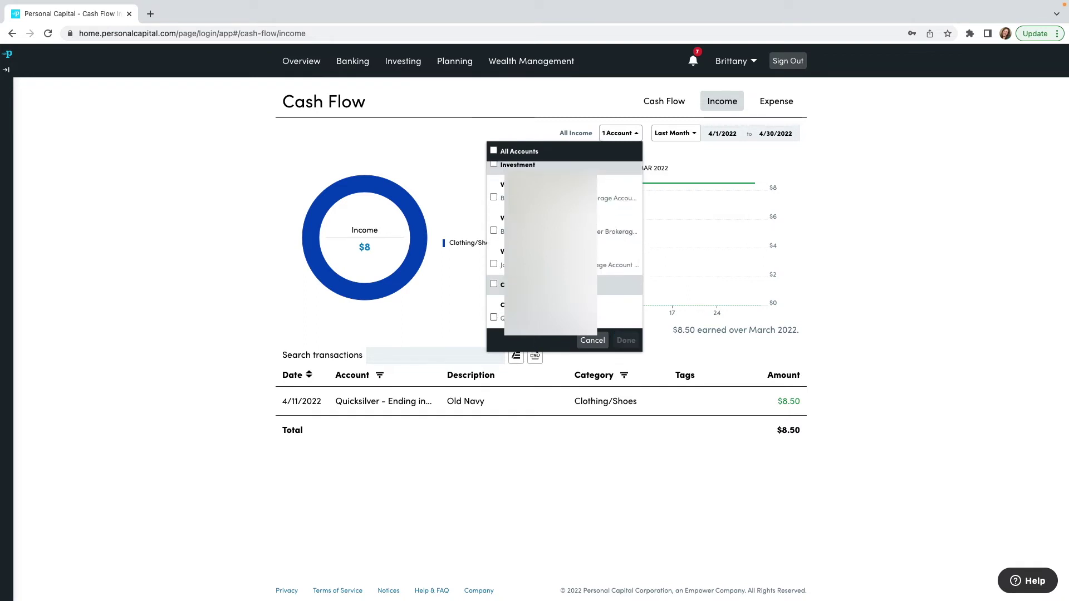
pyautogui.scroll(3, 493, 268)
pyautogui.click(494, 172)
pyautogui.click(629, 340)
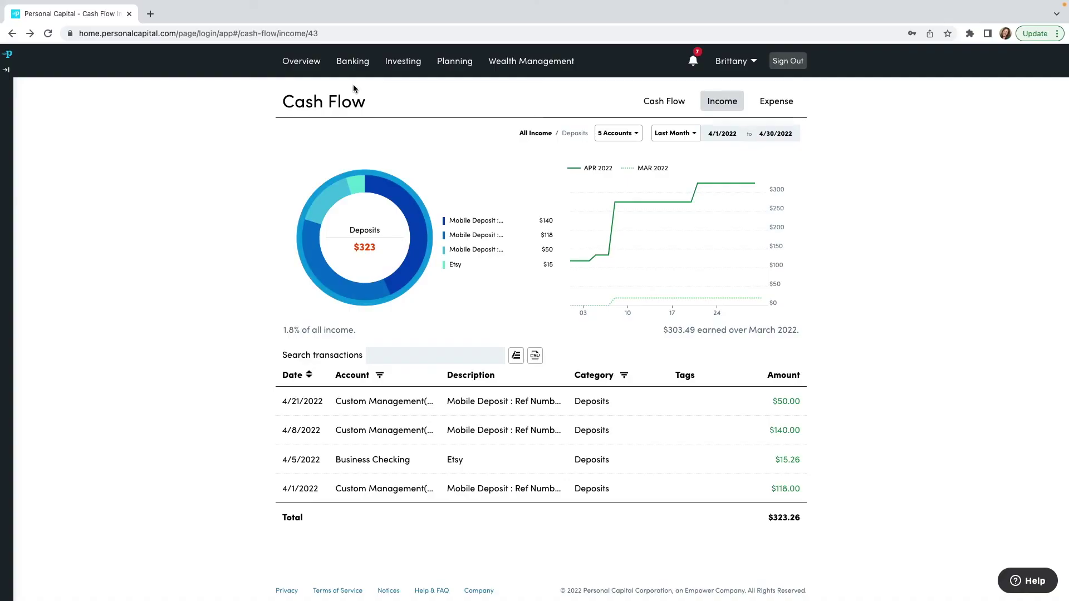
# Go to Budgeting and review this month's daily spending: $4,821 of a $5,000 budget.
pyautogui.moveTo(352, 61)
pyautogui.click(349, 128)
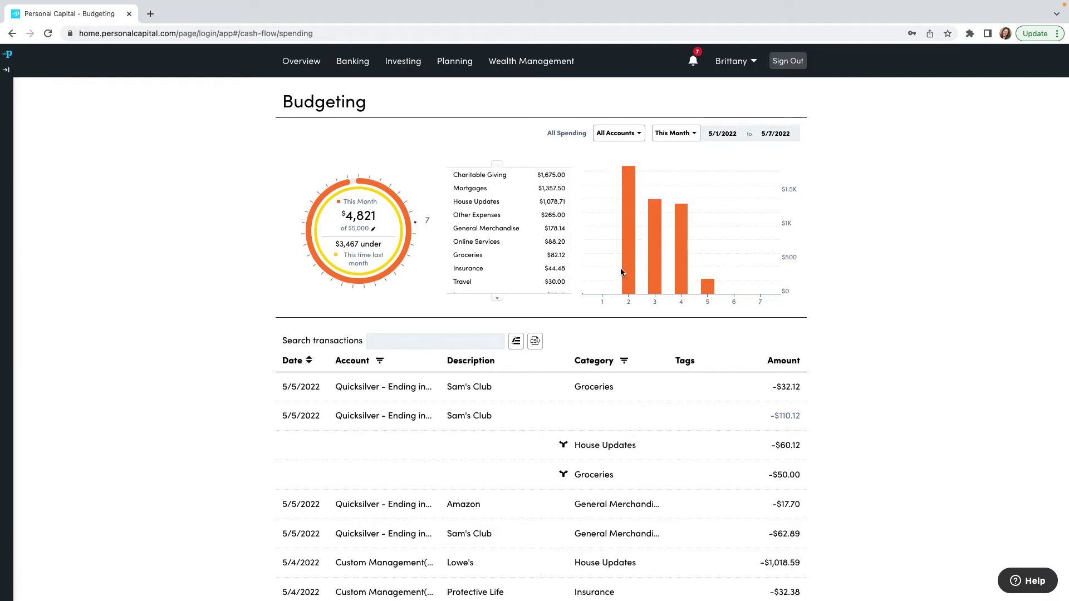
pyautogui.moveTo(632, 265)
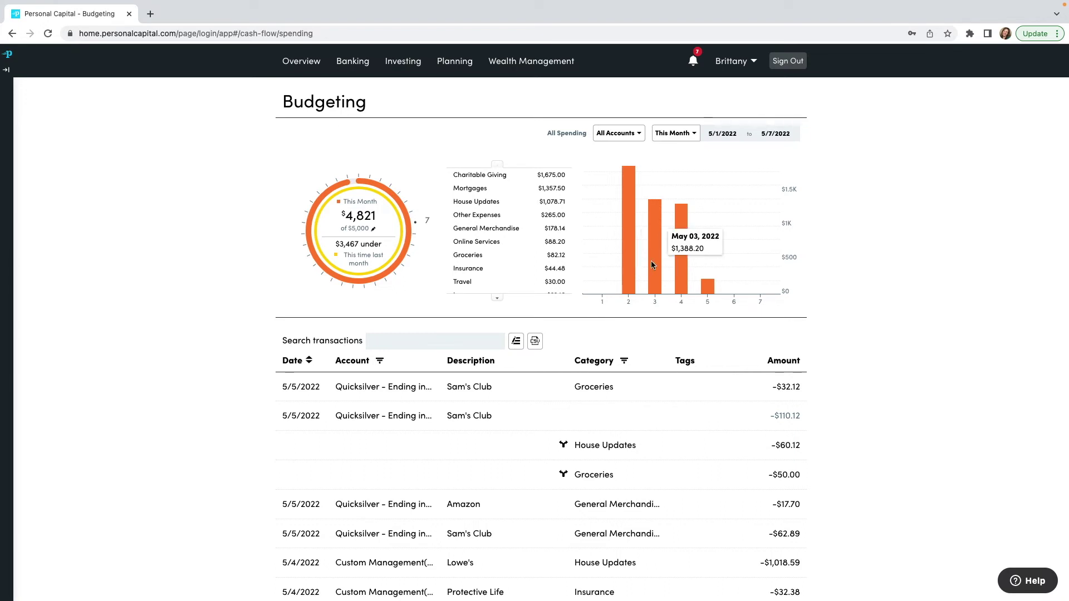
pyautogui.moveTo(680, 265)
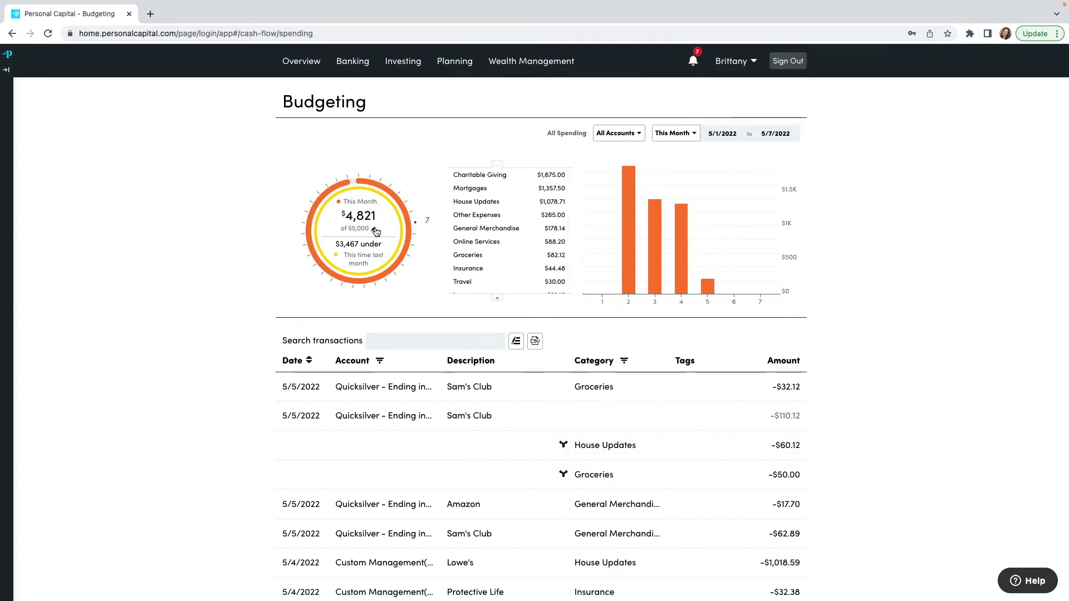
# Change the monthly budget amount from 5,000 to 4,733 and save it.
pyautogui.click(374, 231)
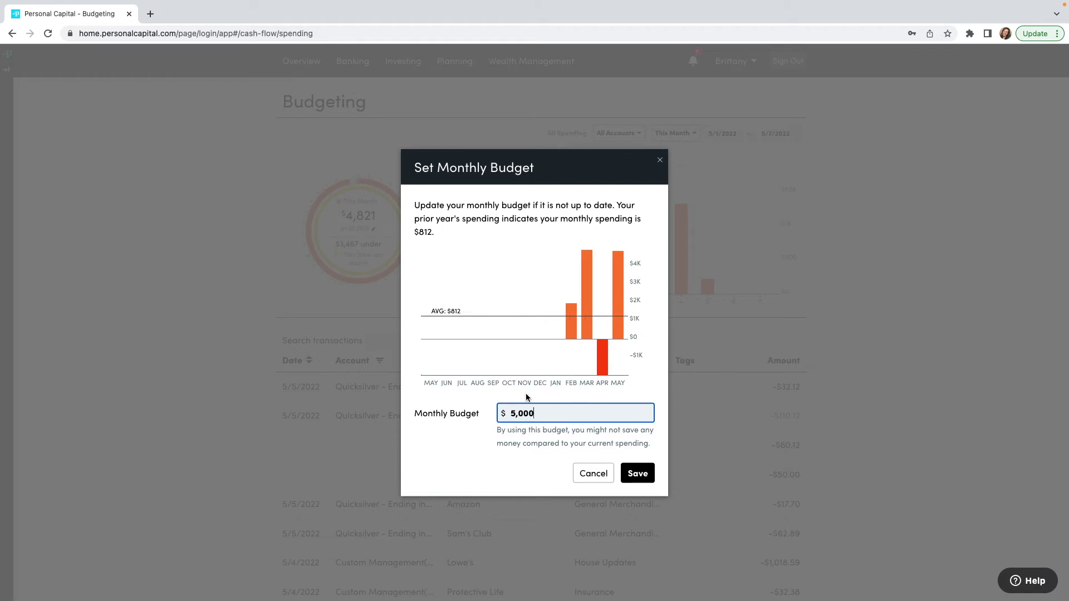
pyautogui.moveTo(544, 413); pyautogui.dragTo(503, 414)
pyautogui.write('4')
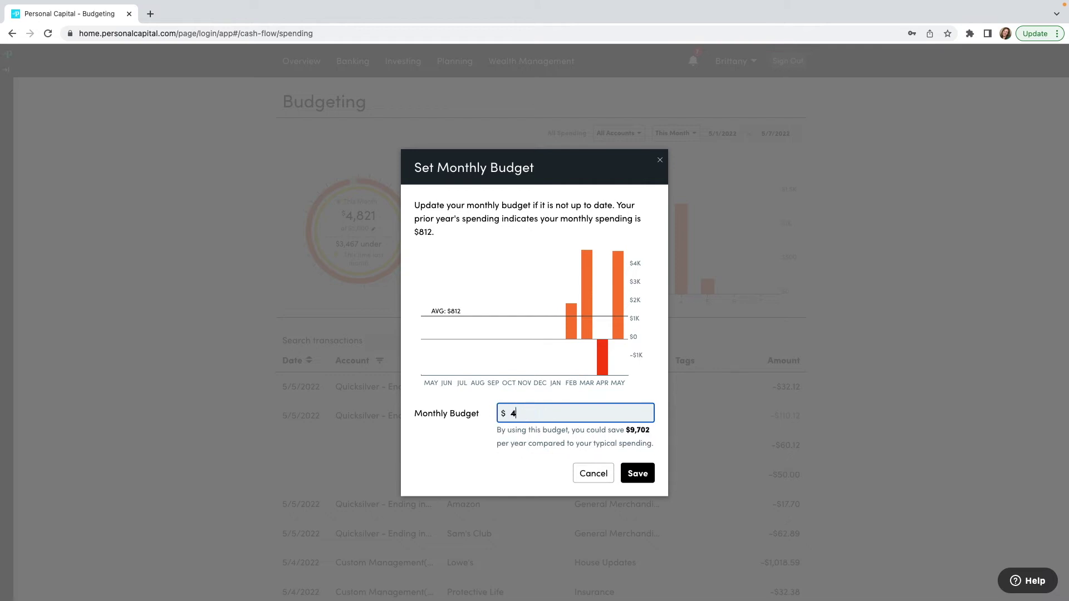
pyautogui.write(',733')
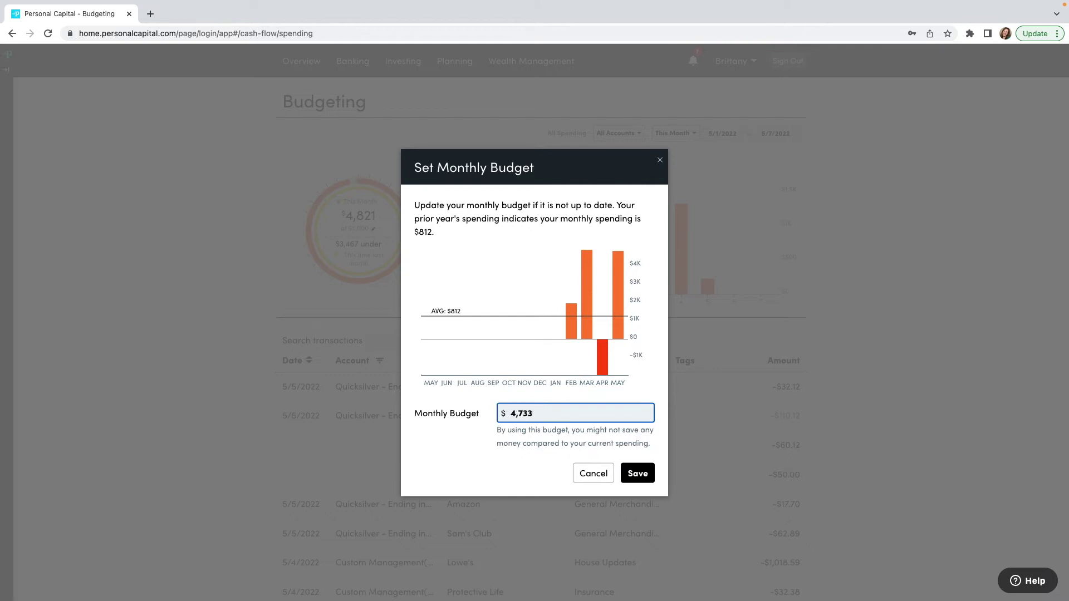
pyautogui.click(637, 473)
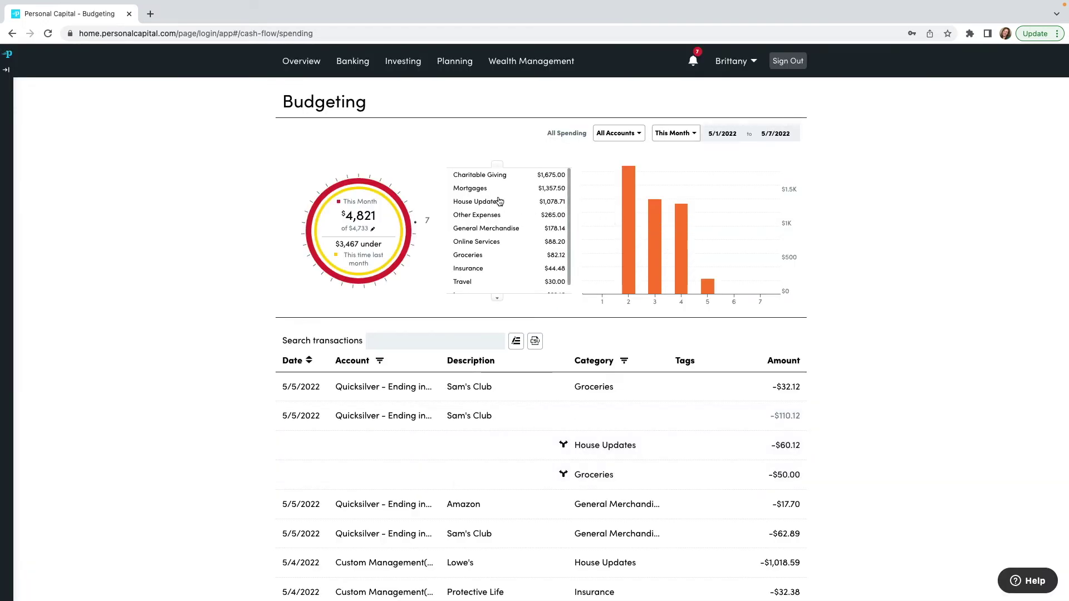
# Browse Charitable Giving and Groceries, then drill into General Merchandise ($178) and its $17.70 Amazon transaction.
pyautogui.click(485, 175)
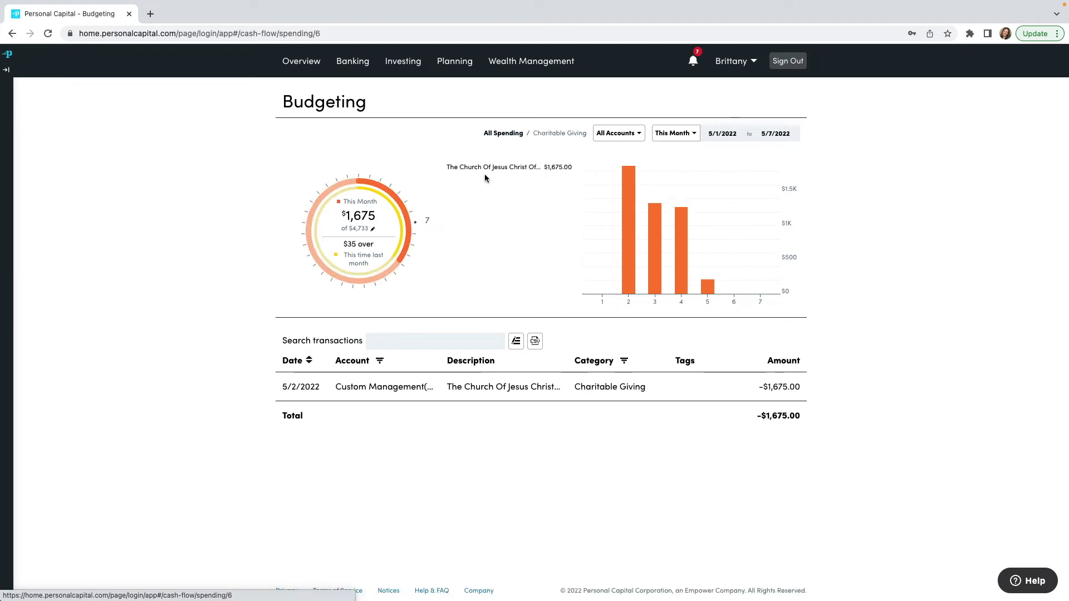
pyautogui.click(503, 134)
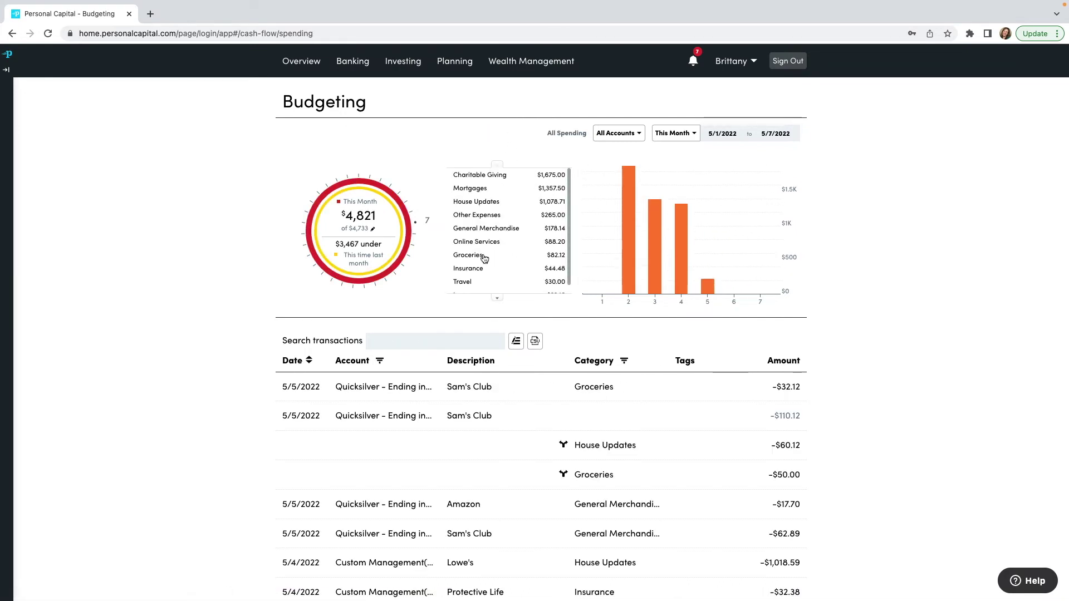
pyautogui.click(482, 255)
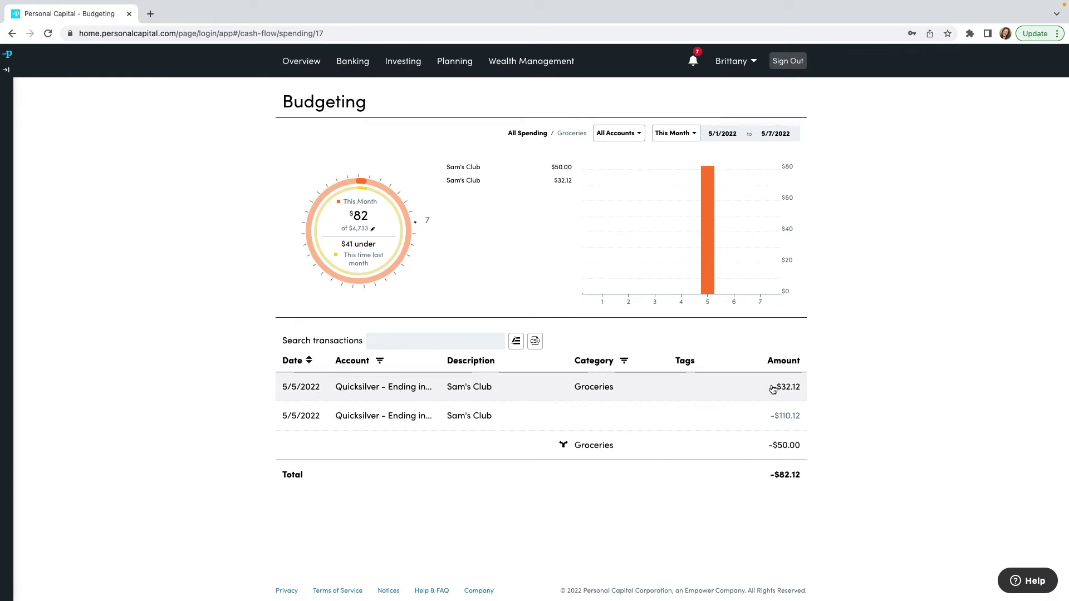
pyautogui.click(535, 134)
pyautogui.click(538, 228)
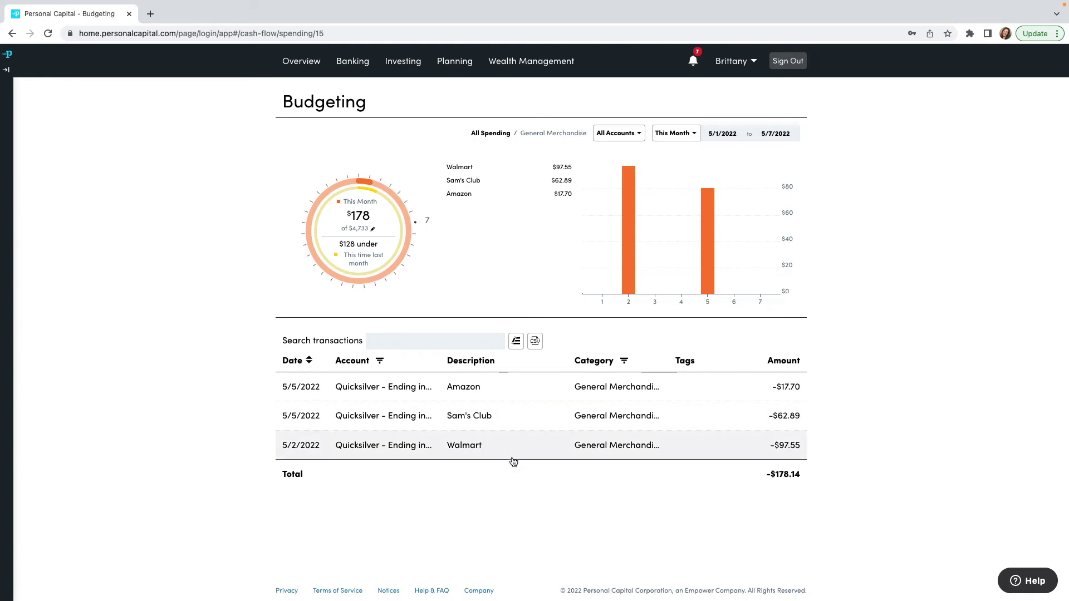
pyautogui.click(481, 393)
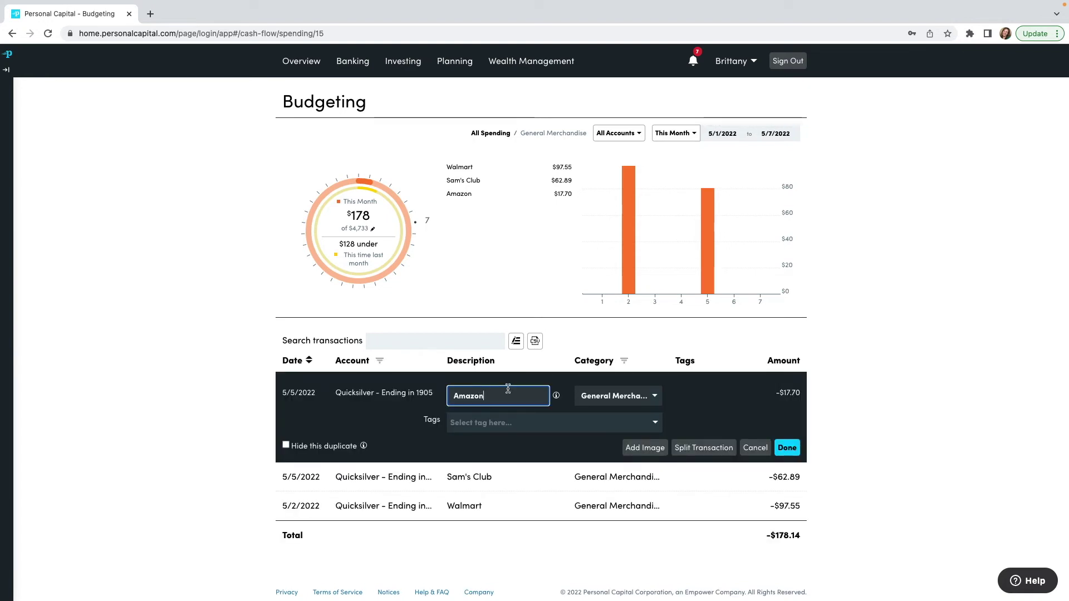
# Change the $17.70 Amazon transaction's category to Clothing and save it.
pyautogui.click(634, 397)
pyautogui.scroll(3, 621, 450)
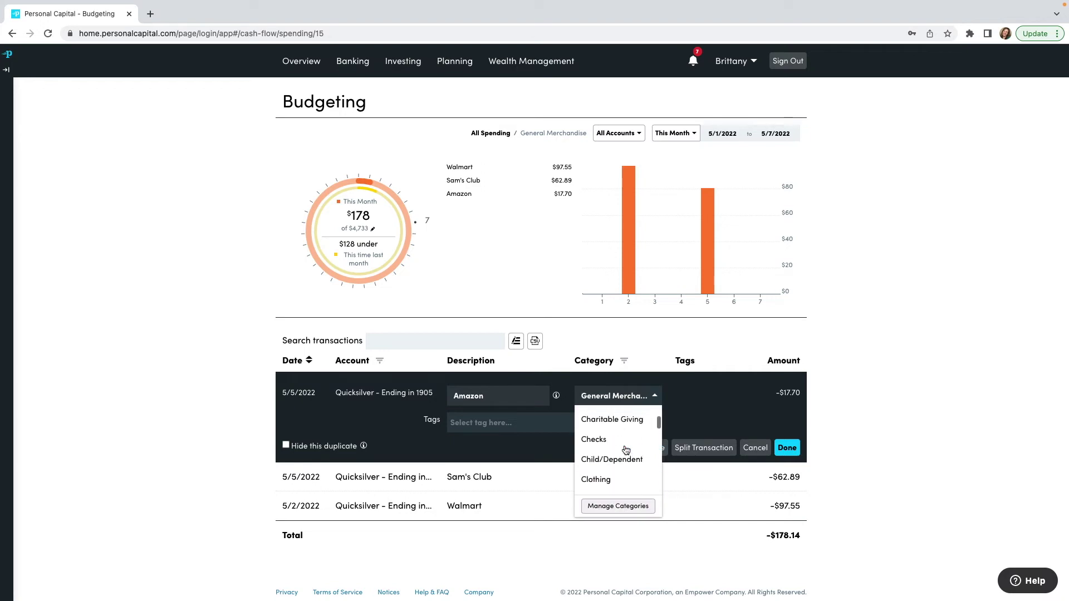
pyautogui.scroll(2, 622, 450)
pyautogui.scroll(-3, 618, 454)
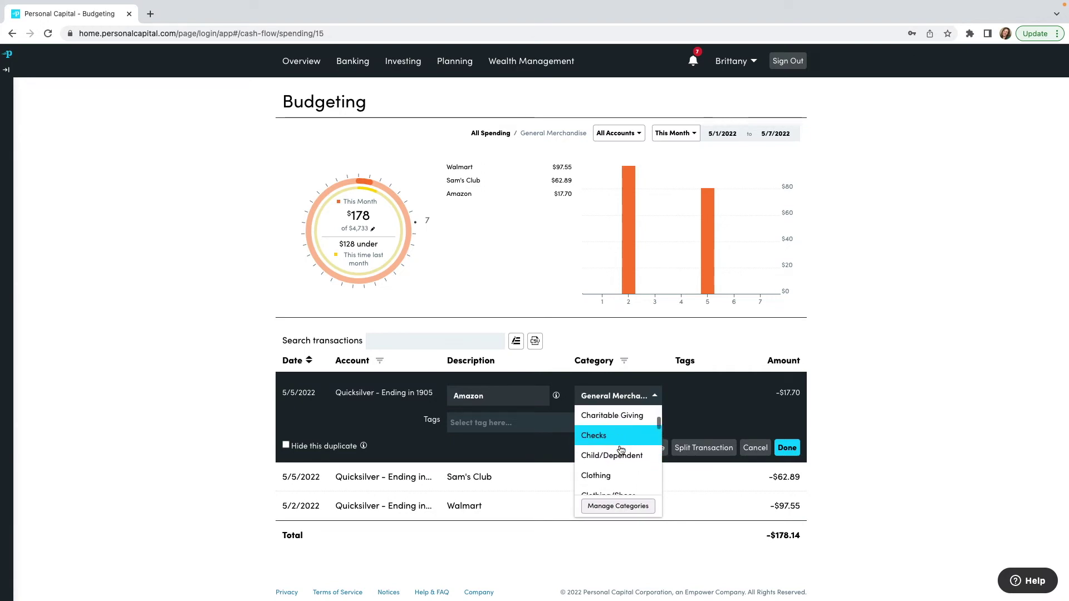
pyautogui.click(609, 461)
pyautogui.click(788, 451)
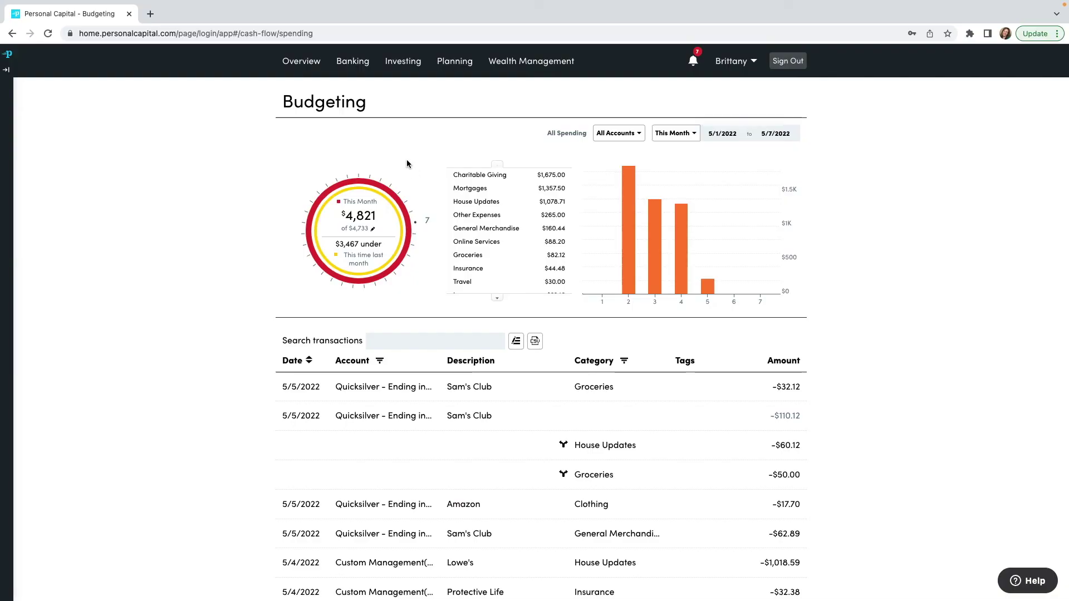
# Open the Investing portfolio holdings view.
pyautogui.click(405, 66)
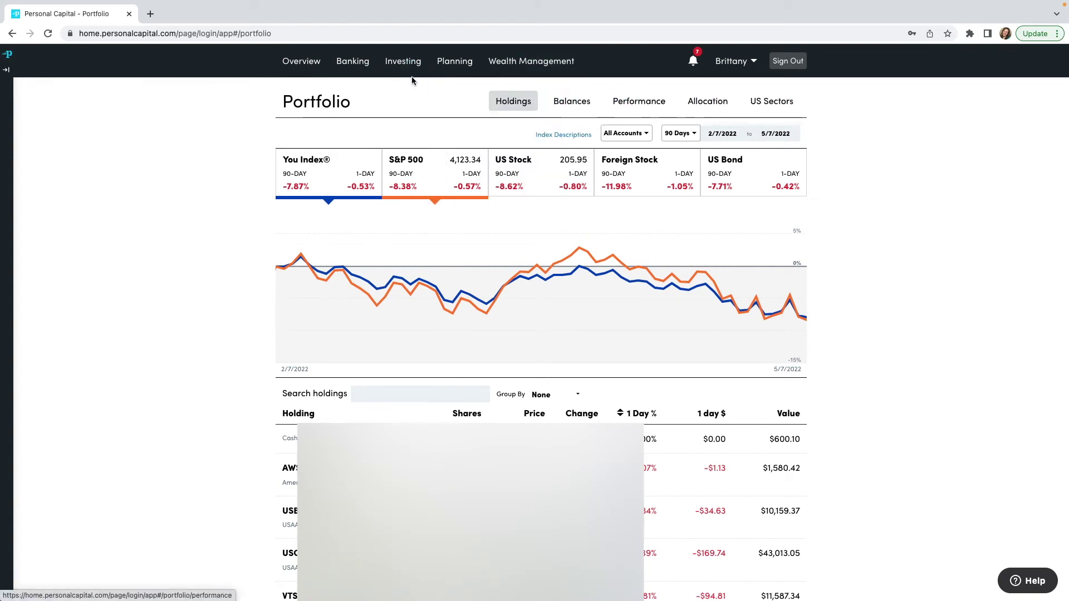
pyautogui.moveTo(398, 65)
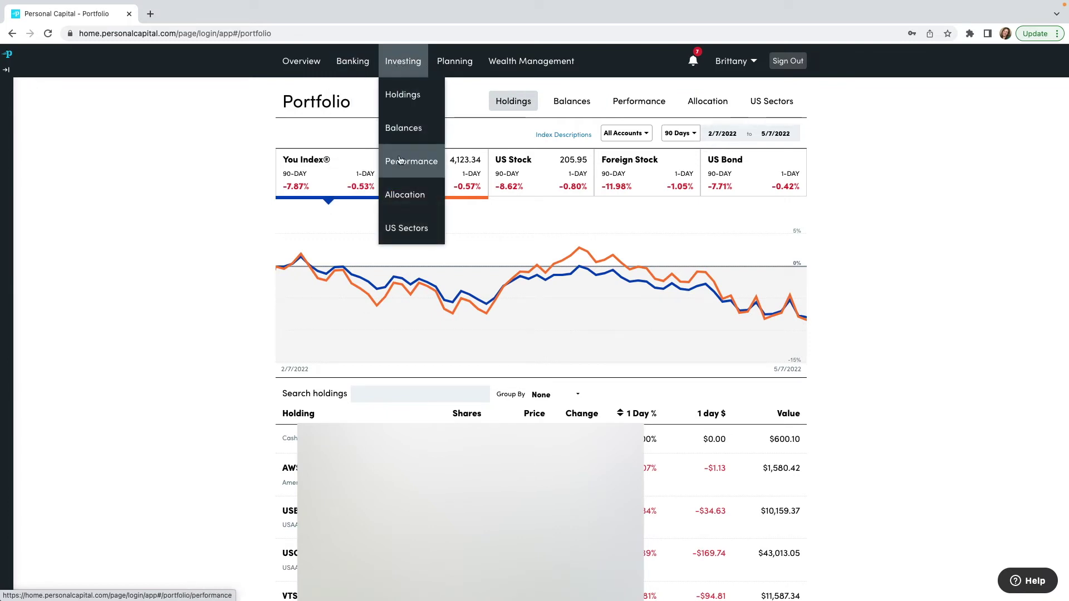
pyautogui.click(205, 218)
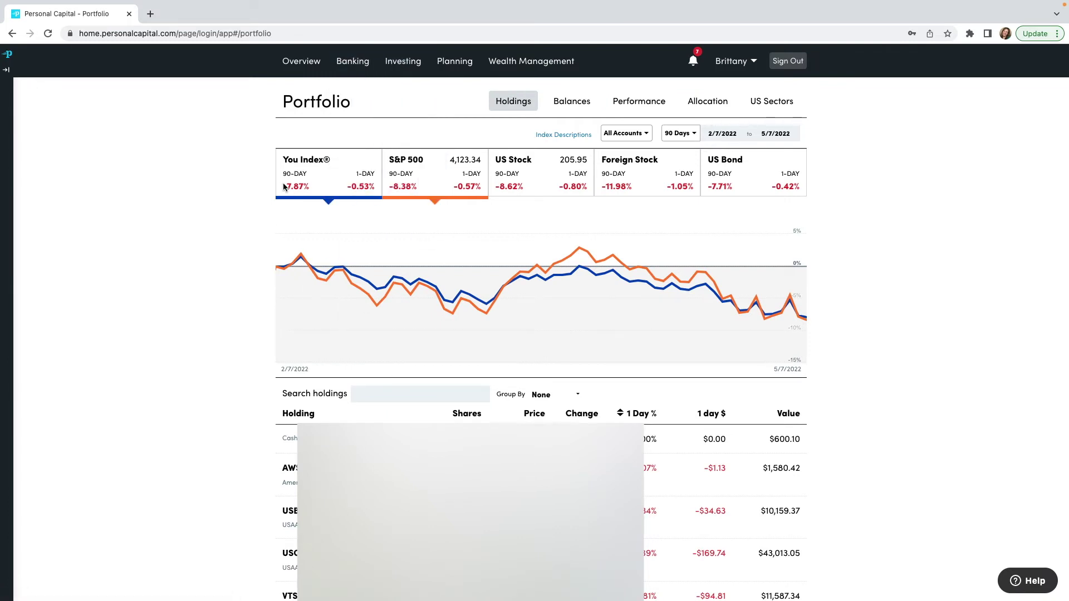
pyautogui.moveTo(321, 221)
pyautogui.moveTo(323, 196)
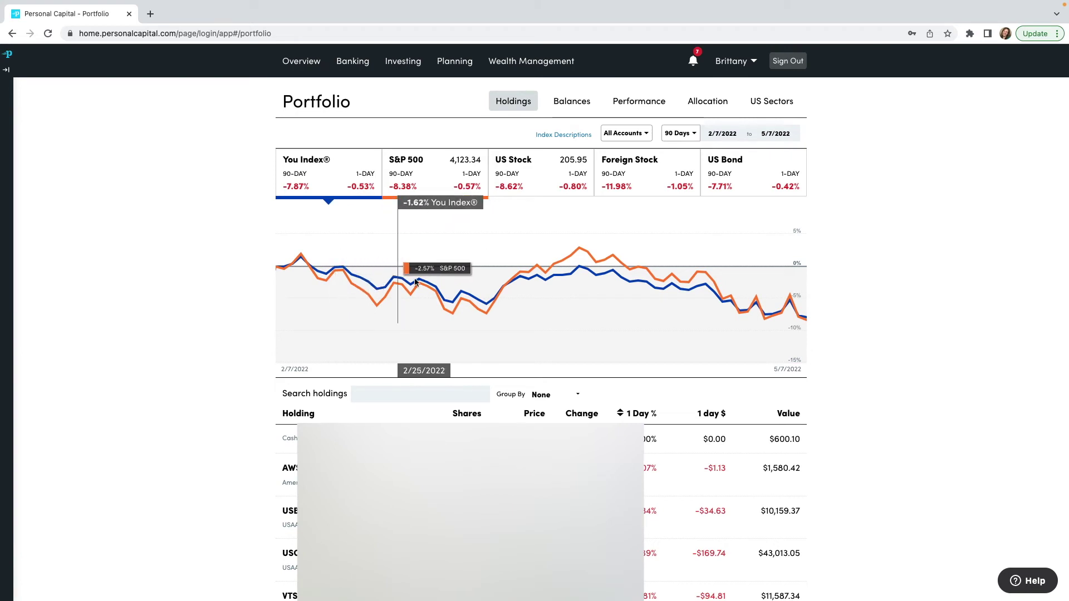
# Compare the portfolio with US Stock and Foreign Stock benchmarks, then view account balances.
pyautogui.click(515, 177)
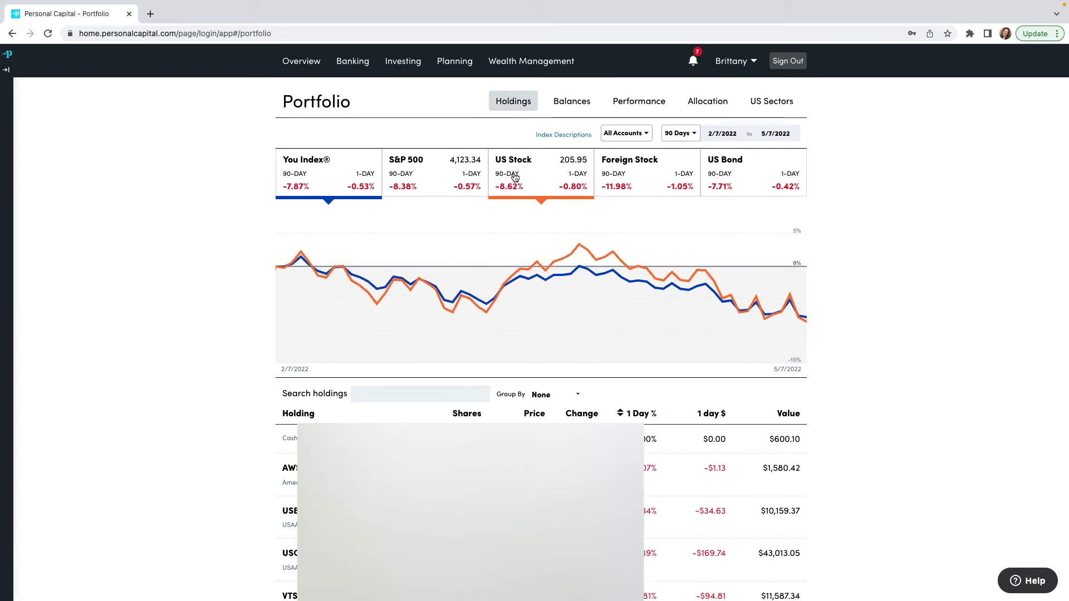
pyautogui.click(644, 173)
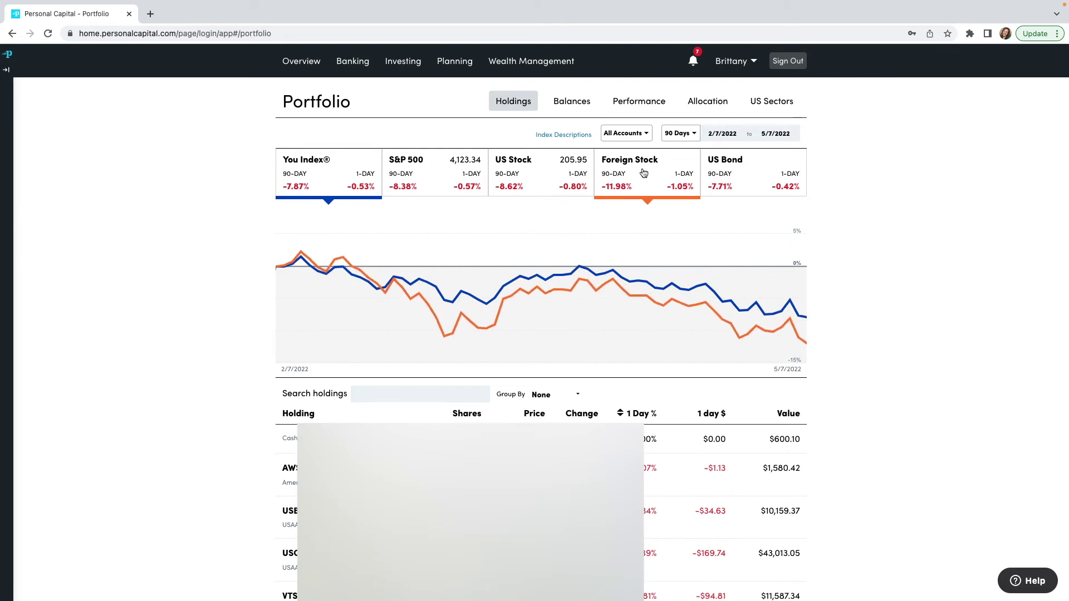
pyautogui.scroll(-3, 640, 217)
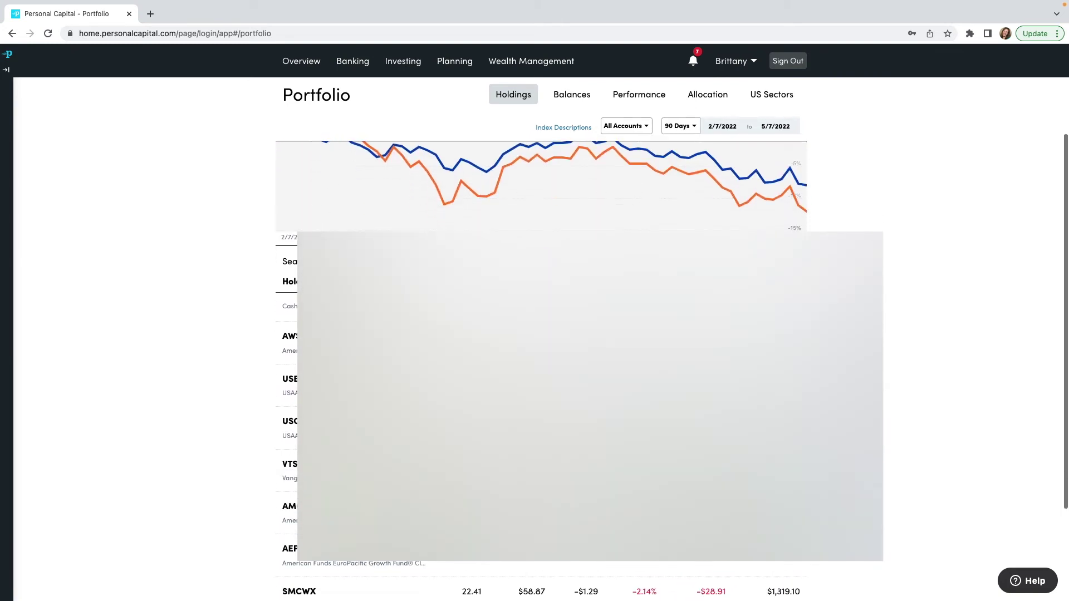
pyautogui.scroll(-1, 529, 221)
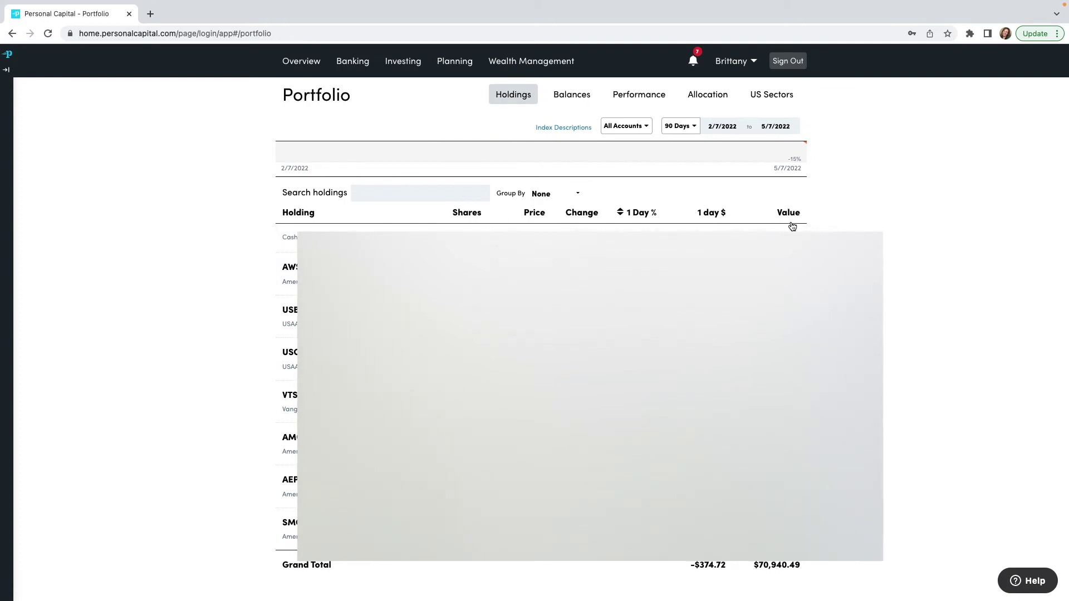
pyautogui.scroll(3, 791, 223)
pyautogui.click(647, 129)
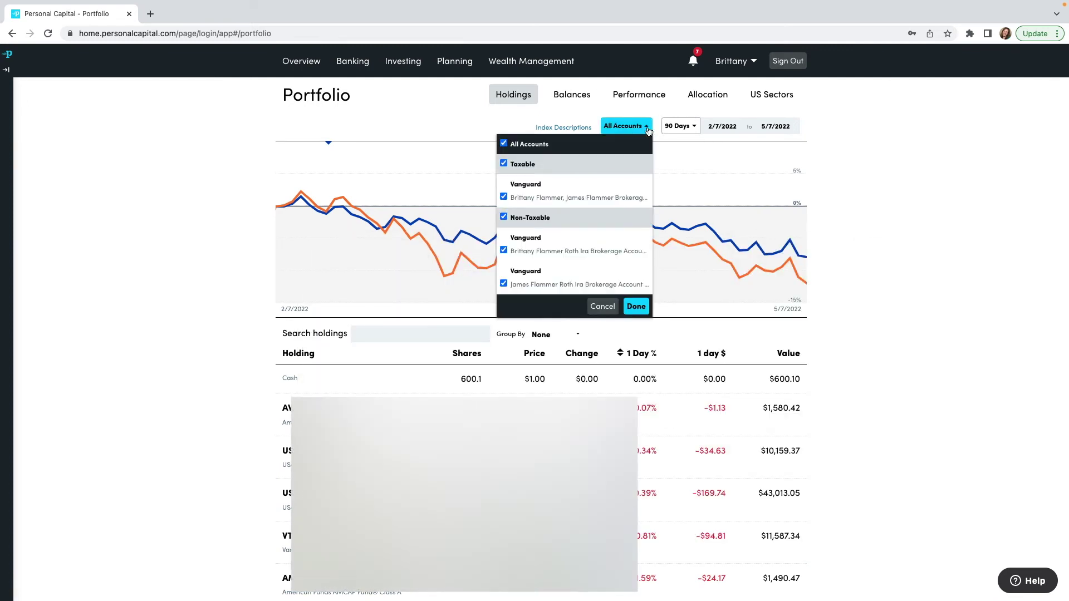
pyautogui.click(644, 127)
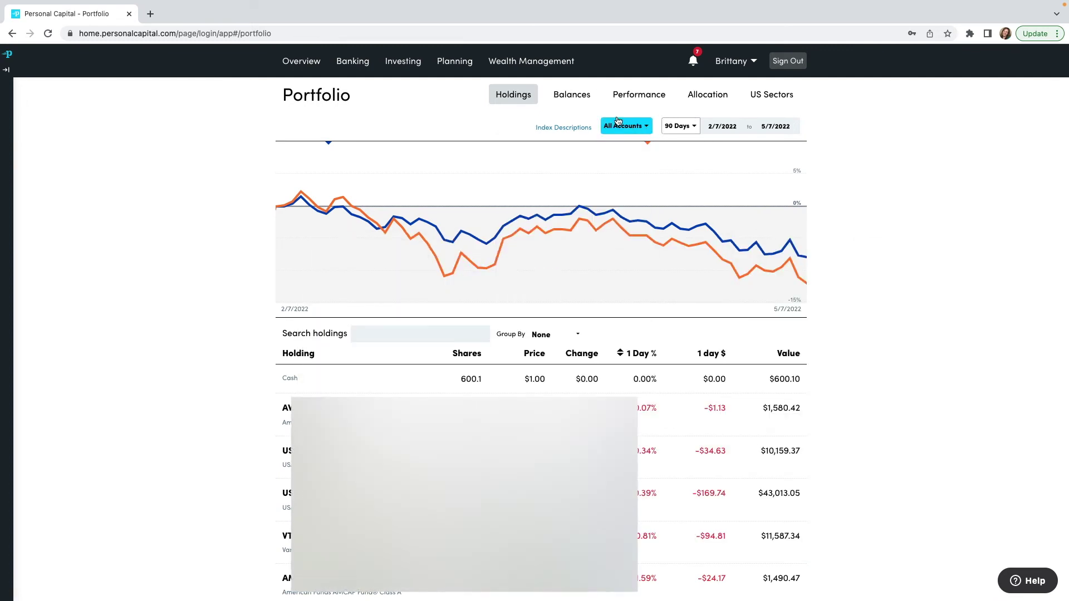
pyautogui.click(574, 99)
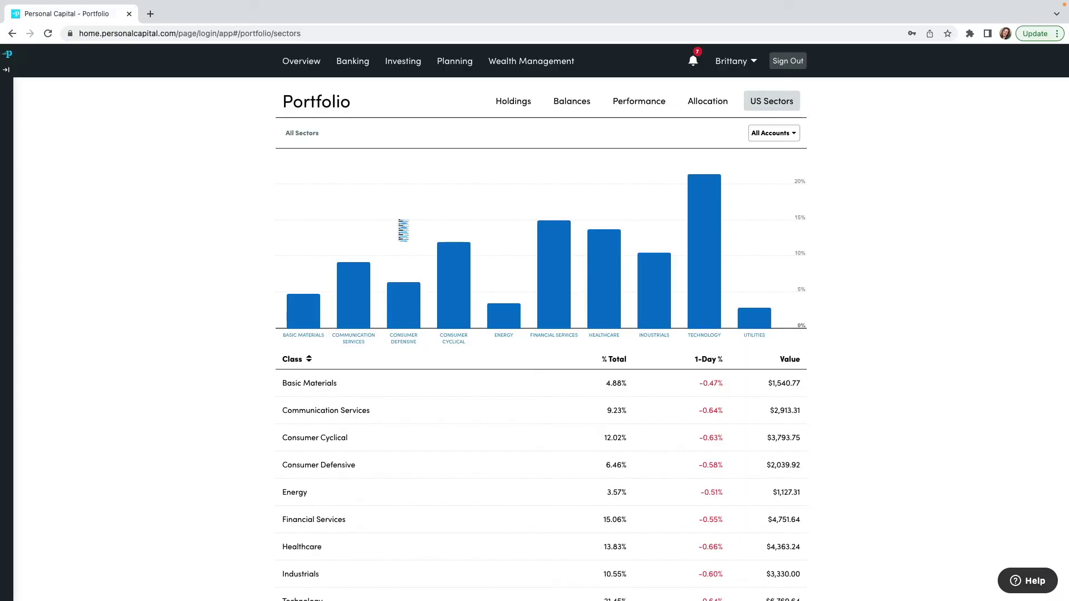
# Open the Retirement Planner and review the projected $2,916 monthly spending.
pyautogui.moveTo(454, 63)
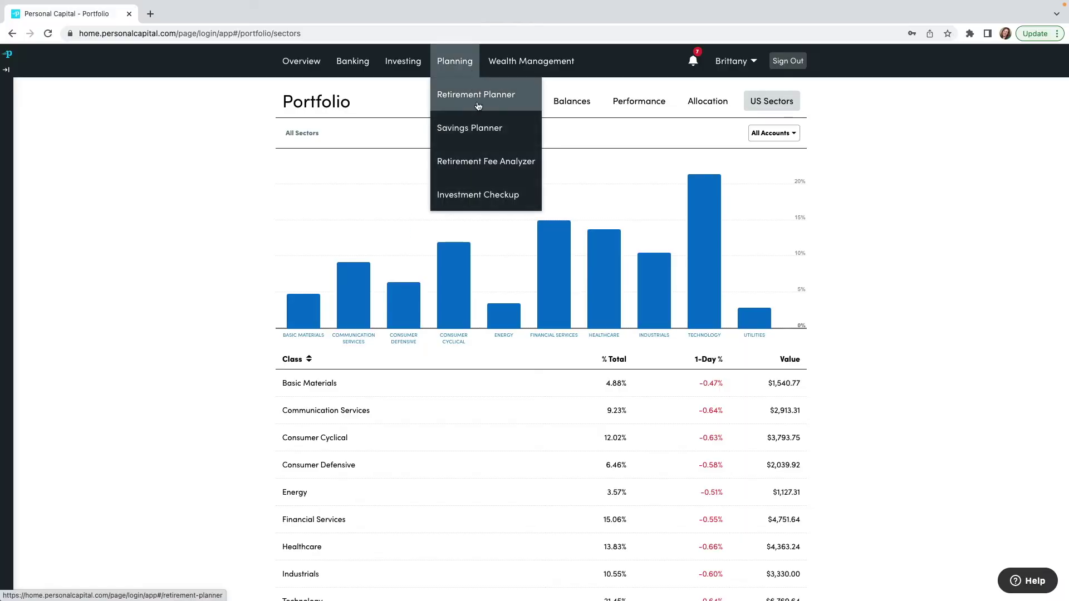
pyautogui.click(482, 110)
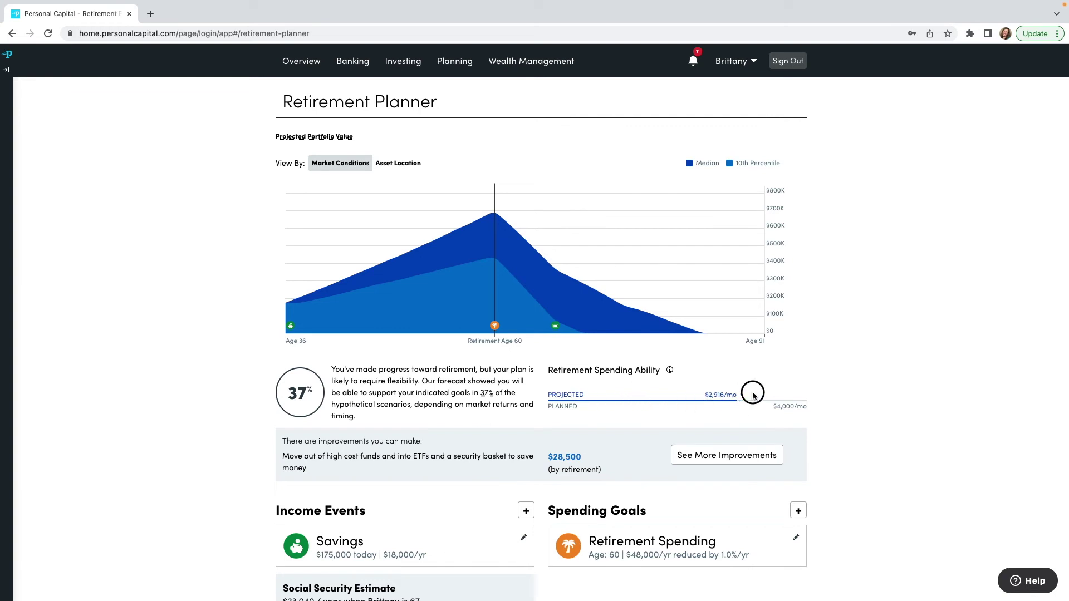
pyautogui.moveTo(704, 395); pyautogui.dragTo(733, 395)
pyautogui.scroll(-3, 733, 395)
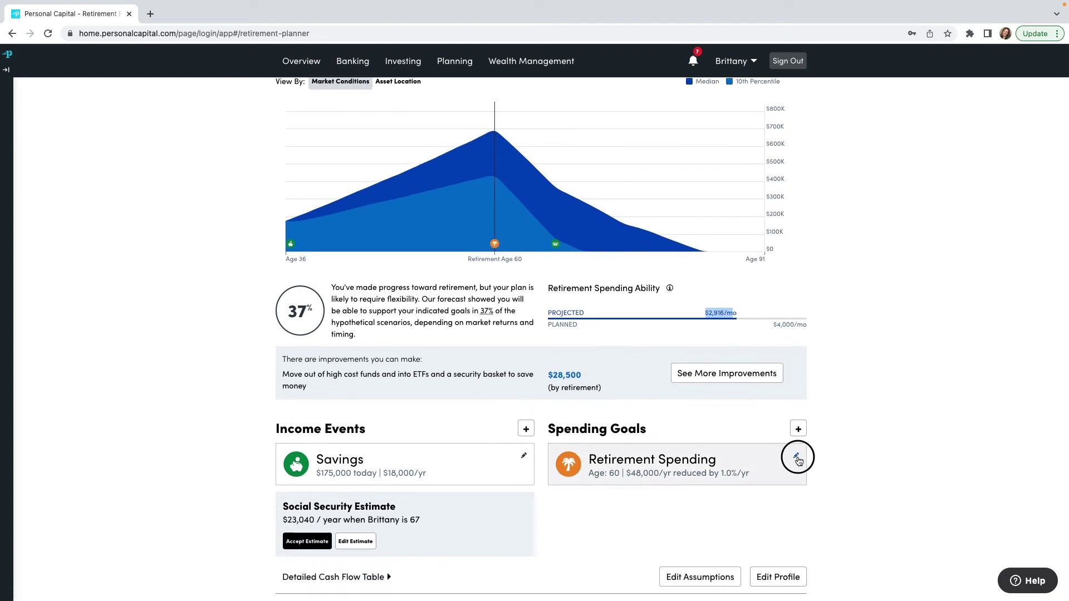
# Raise the retirement age from 60 to 65 and save, giving a 78% success chance.
pyautogui.click(797, 458)
pyautogui.doubleClick(423, 255)
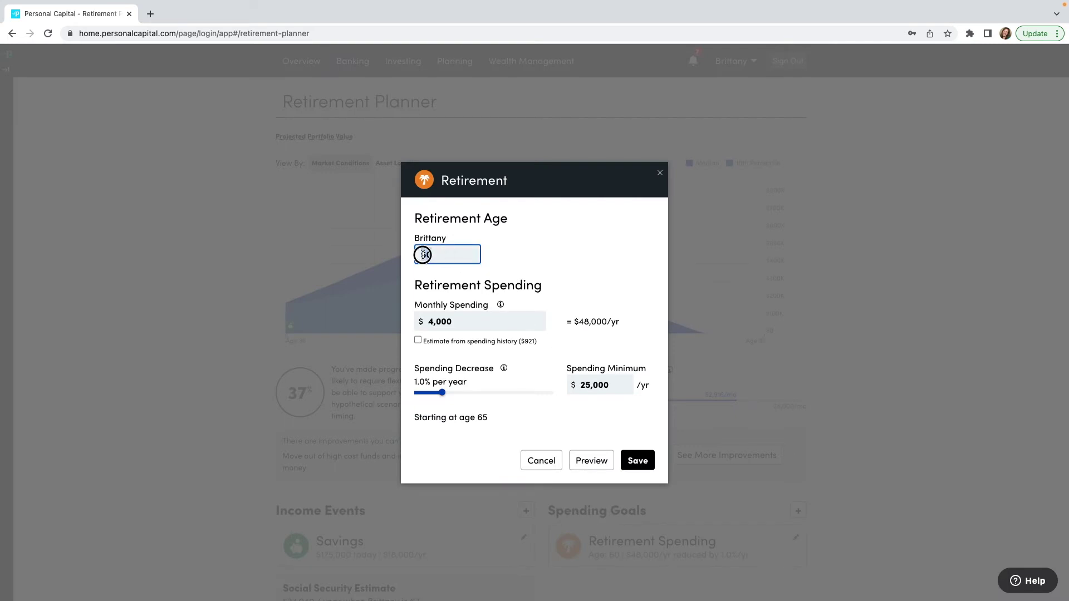
pyautogui.write('65')
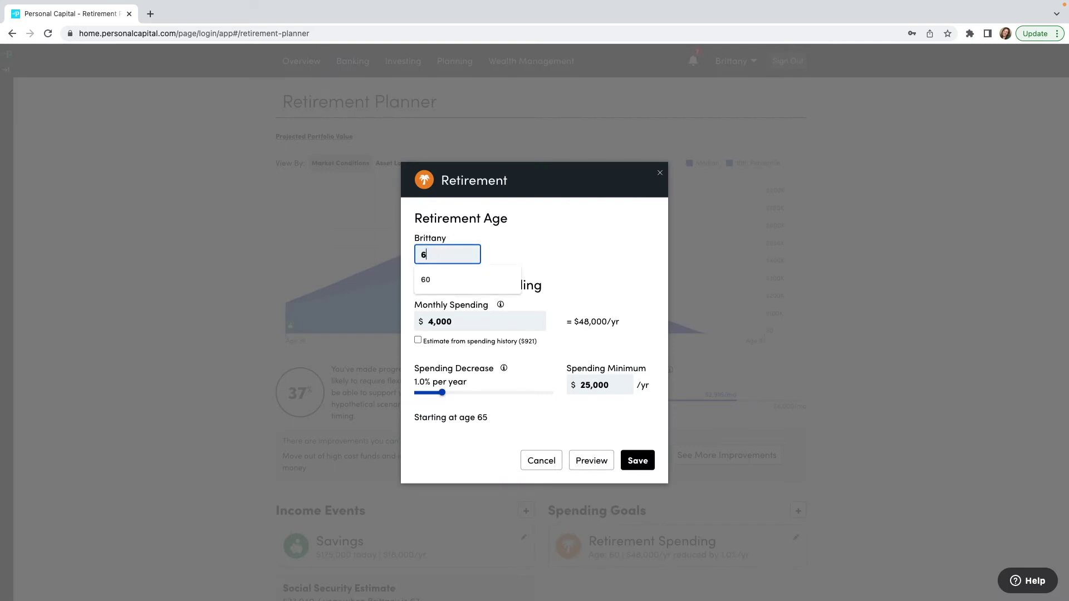
pyautogui.click(476, 328)
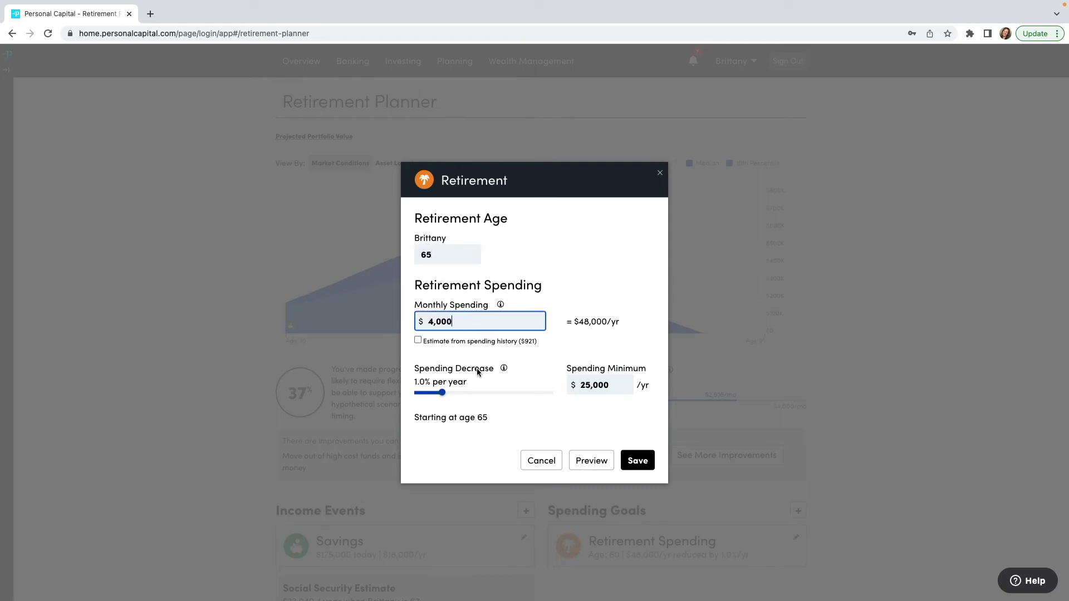
pyautogui.click(637, 460)
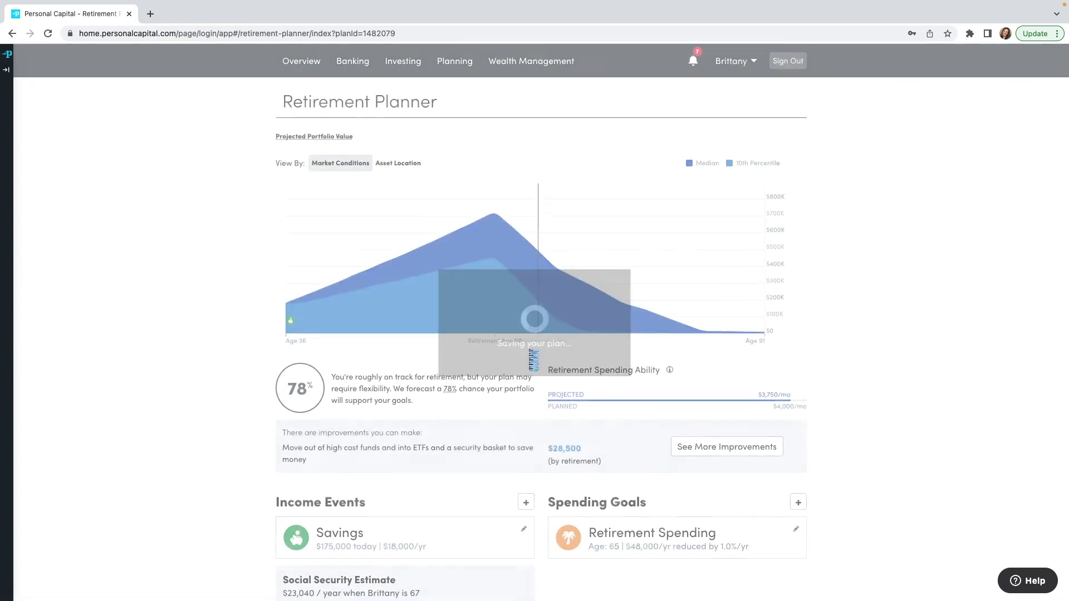
pyautogui.scroll(-1, 507, 277)
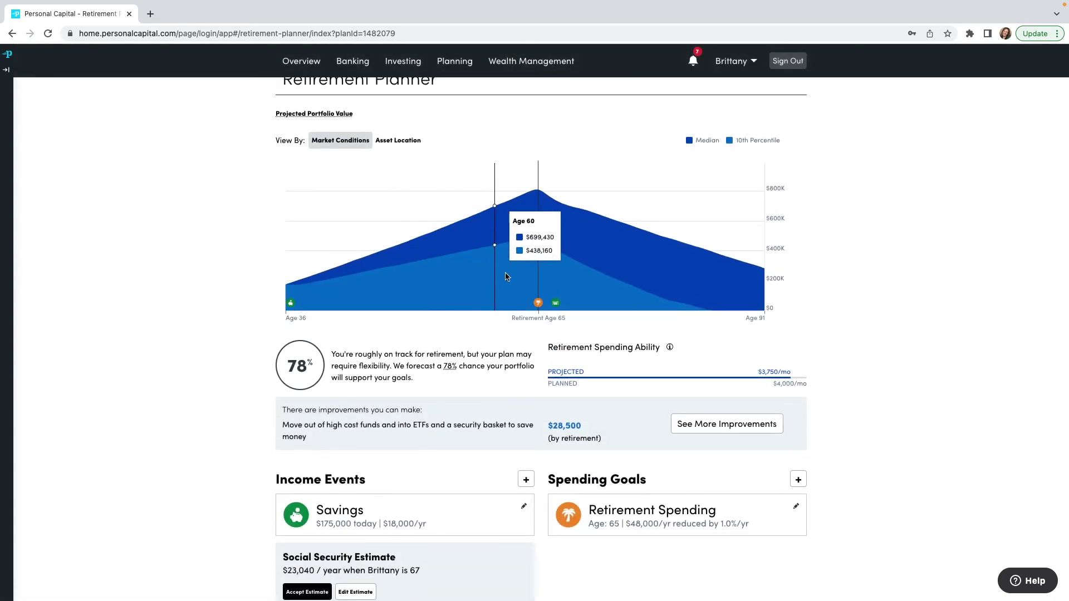
pyautogui.moveTo(558, 307)
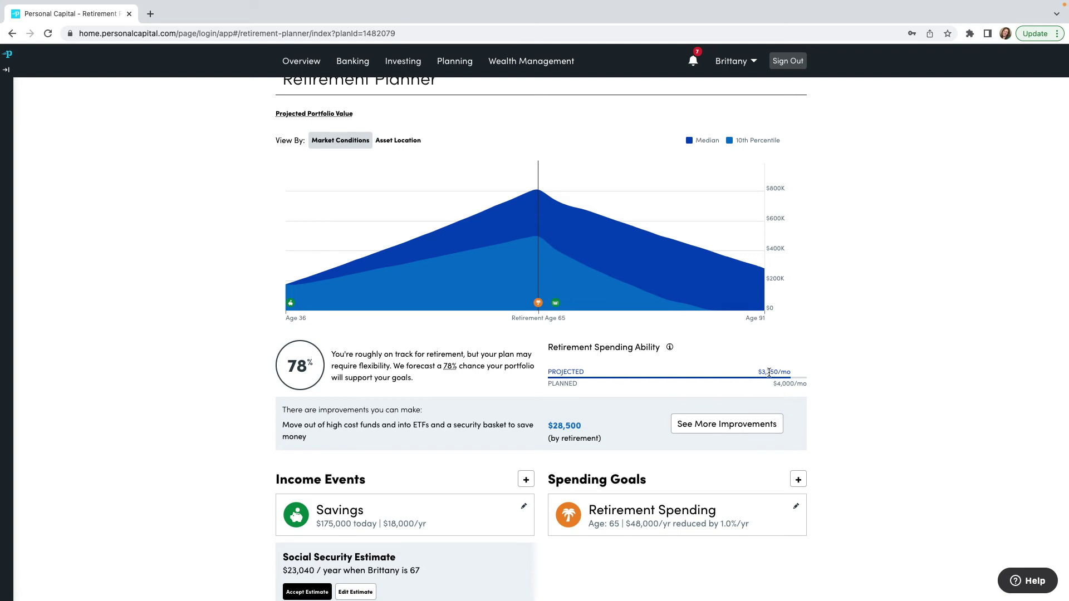
pyautogui.scroll(-3, 723, 456)
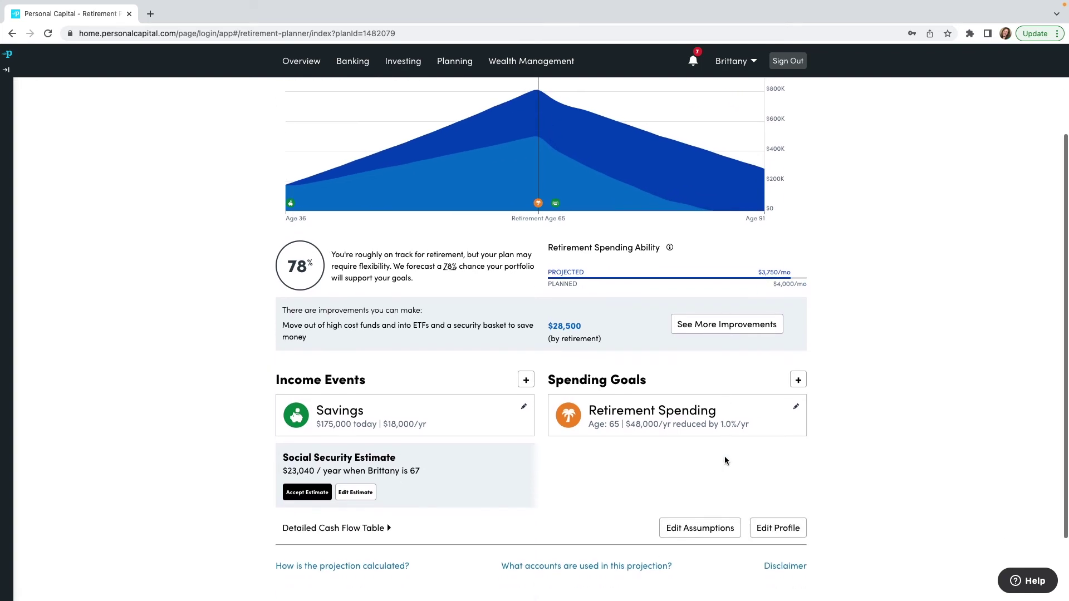
# Adjust the inflation rate, lower life expectancy from 91 to 89, and rerun the plan to 88%.
pyautogui.click(713, 444)
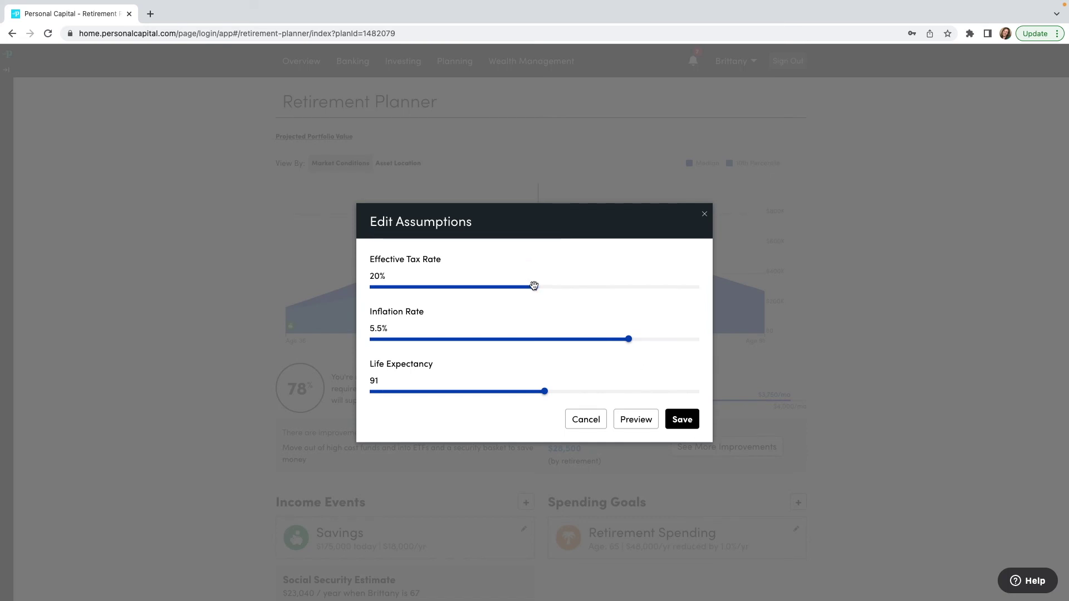
pyautogui.moveTo(626, 338)
pyautogui.mouseDown()
pyautogui.moveTo(568, 339)
pyautogui.moveTo(606, 339)
pyautogui.mouseUp()
pyautogui.moveTo(544, 392); pyautogui.dragTo(532, 392)
pyautogui.click(689, 423)
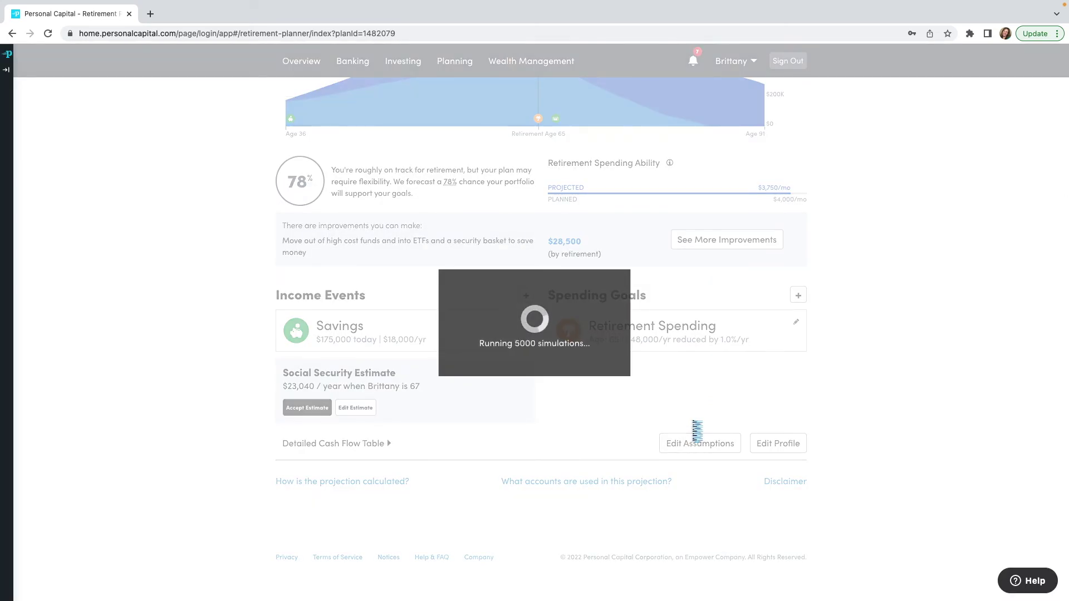
pyautogui.moveTo(461, 67)
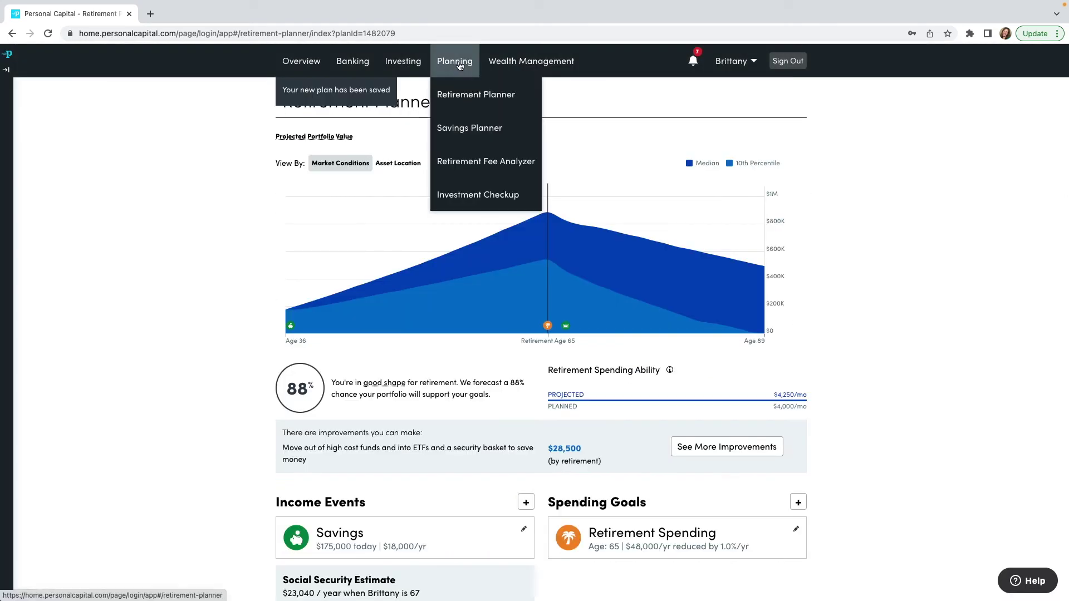
pyautogui.click(472, 128)
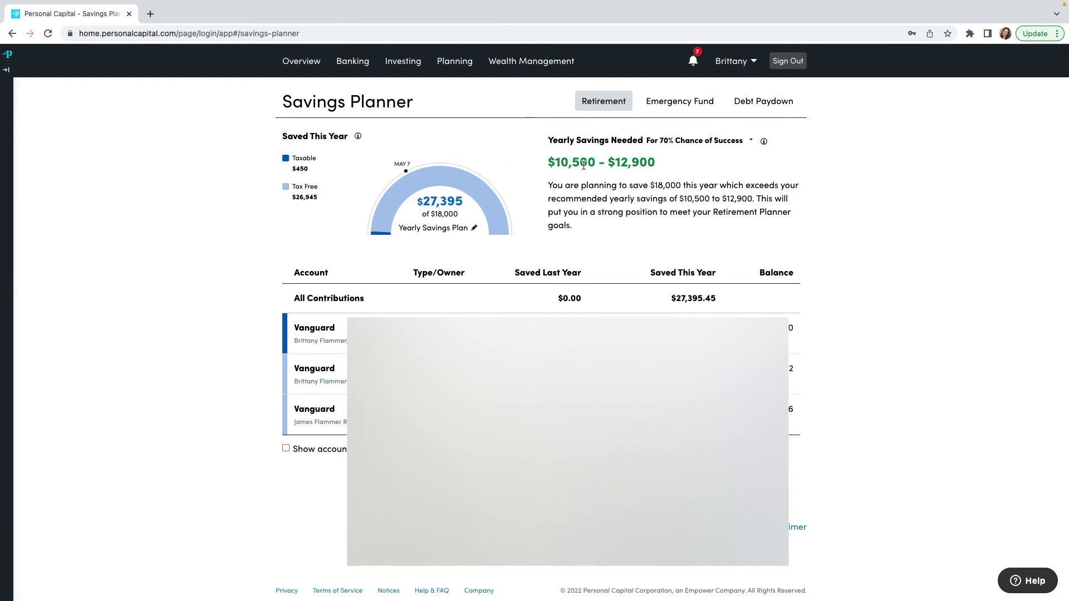
# Check the yearly savings needed in the Savings Planner, then view the Emergency Fund: $4,535 saved.
pyautogui.moveTo(564, 161); pyautogui.dragTo(658, 166)
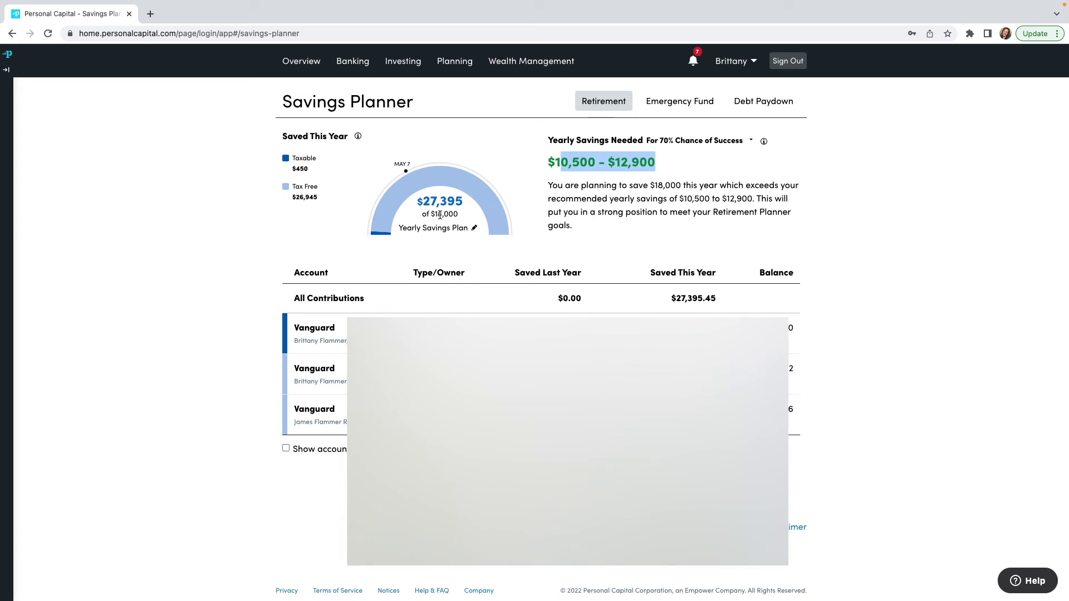
pyautogui.click(475, 229)
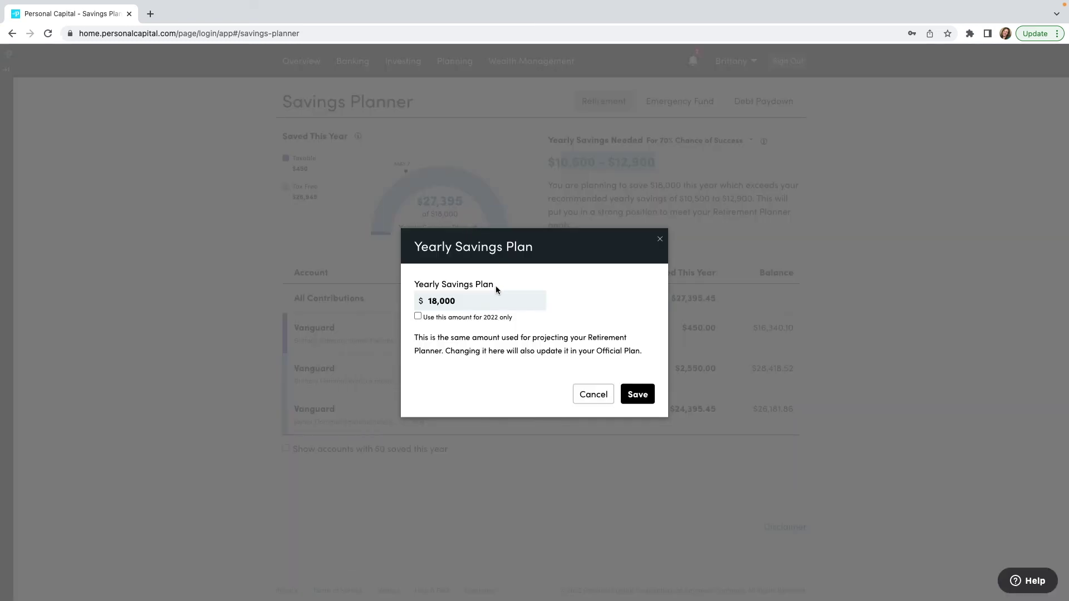
pyautogui.click(659, 239)
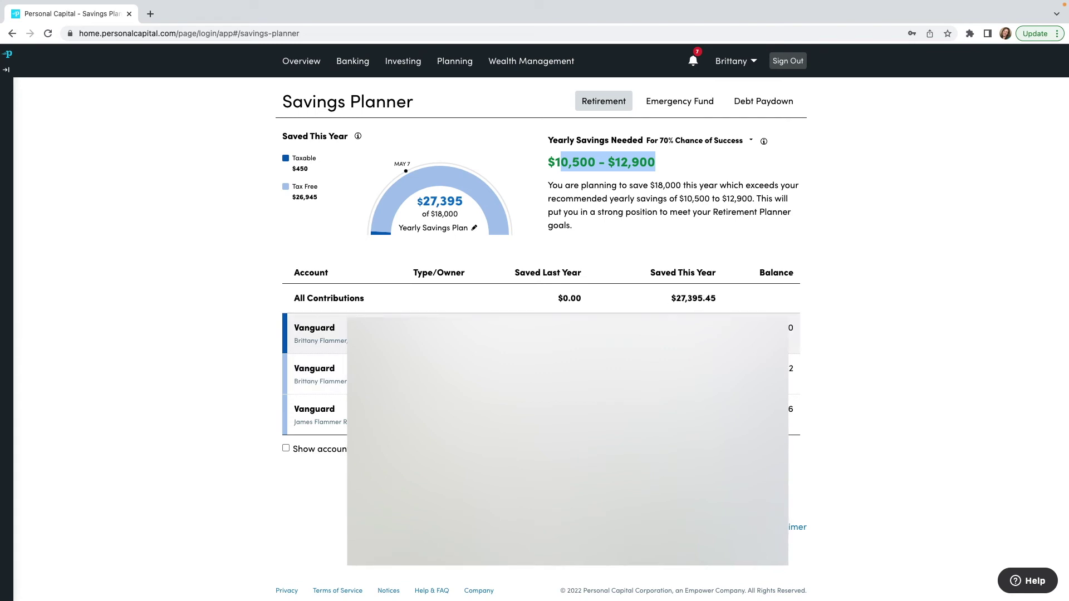
pyautogui.scroll(1, 794, 370)
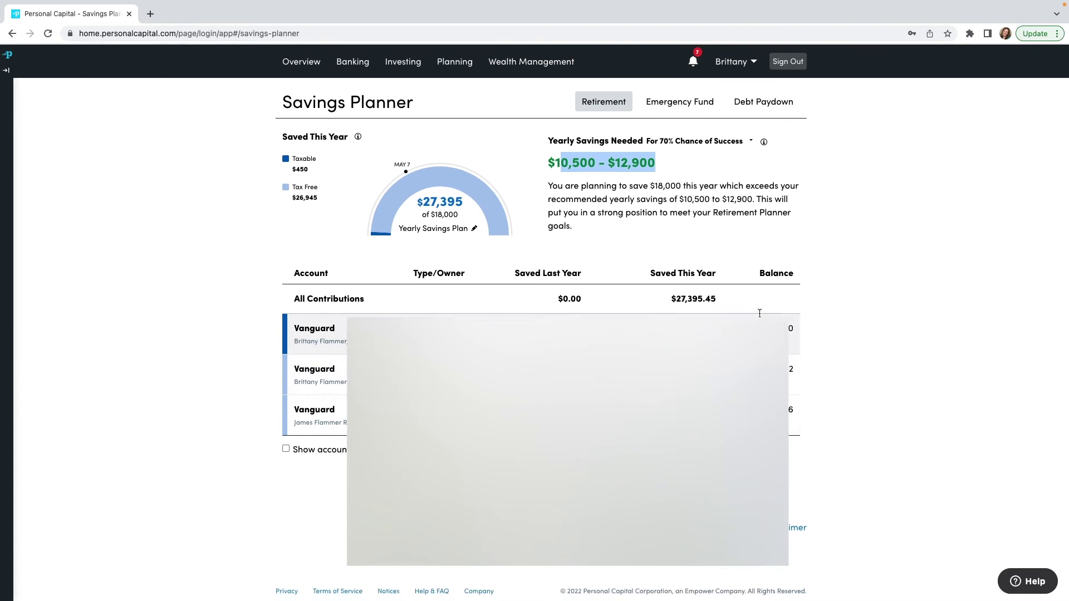
pyautogui.click(675, 112)
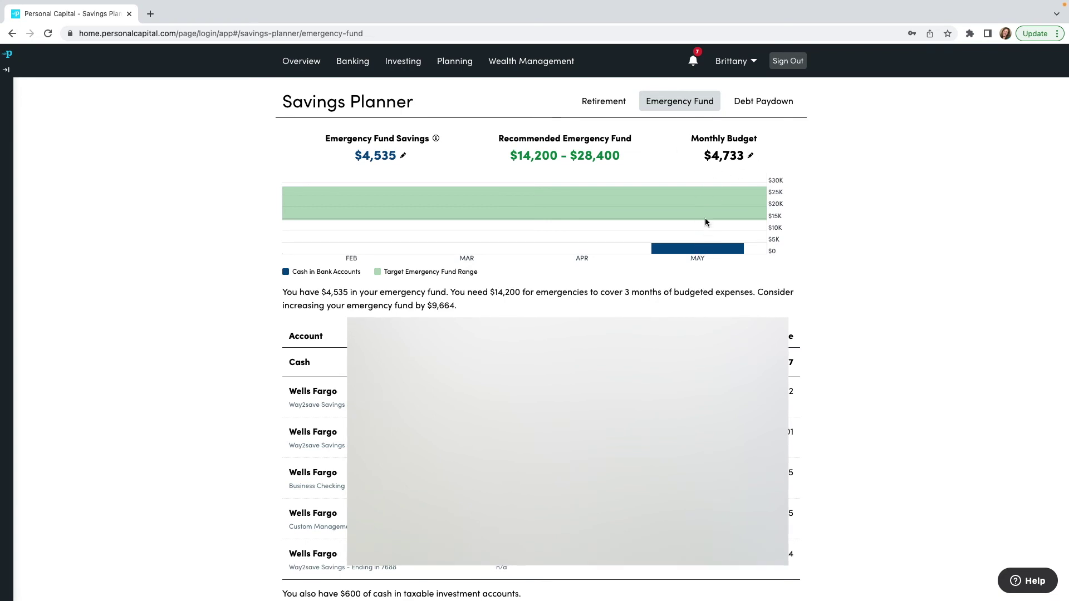
# Go from Debt Paydown to the Retirement Fee Analyzer and highlight the 3 YEARS lost to 0.88% fees.
pyautogui.click(763, 101)
pyautogui.moveTo(455, 60)
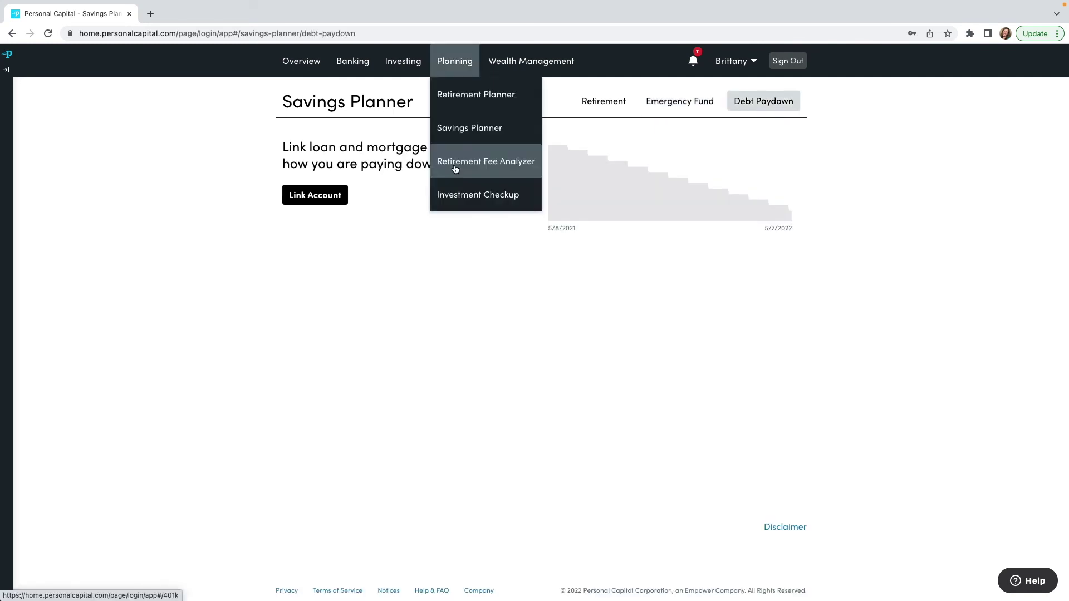
pyautogui.click(454, 168)
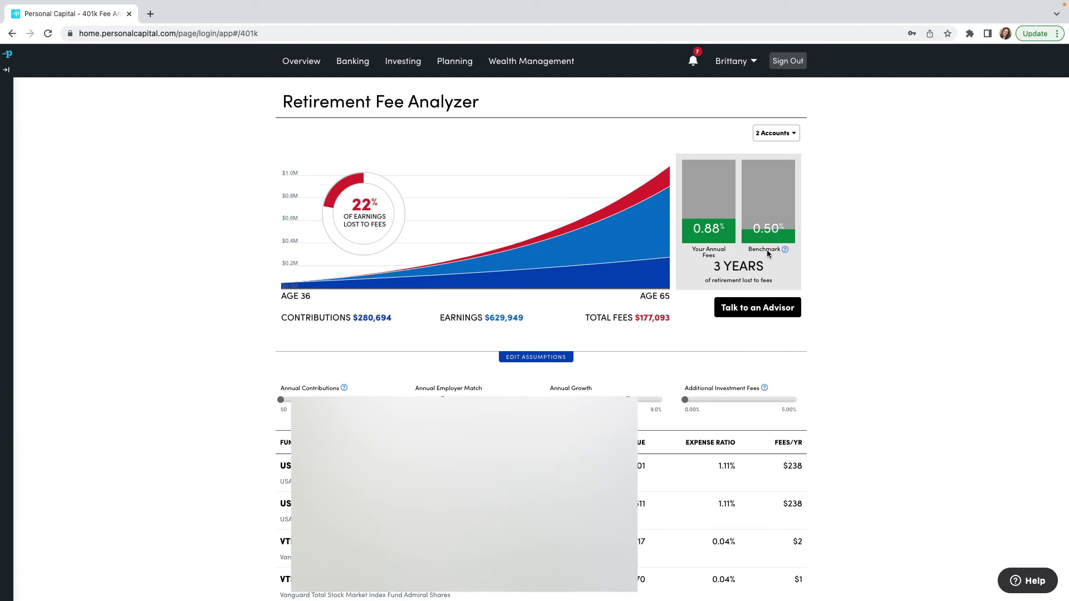
pyautogui.moveTo(715, 265); pyautogui.dragTo(792, 270)
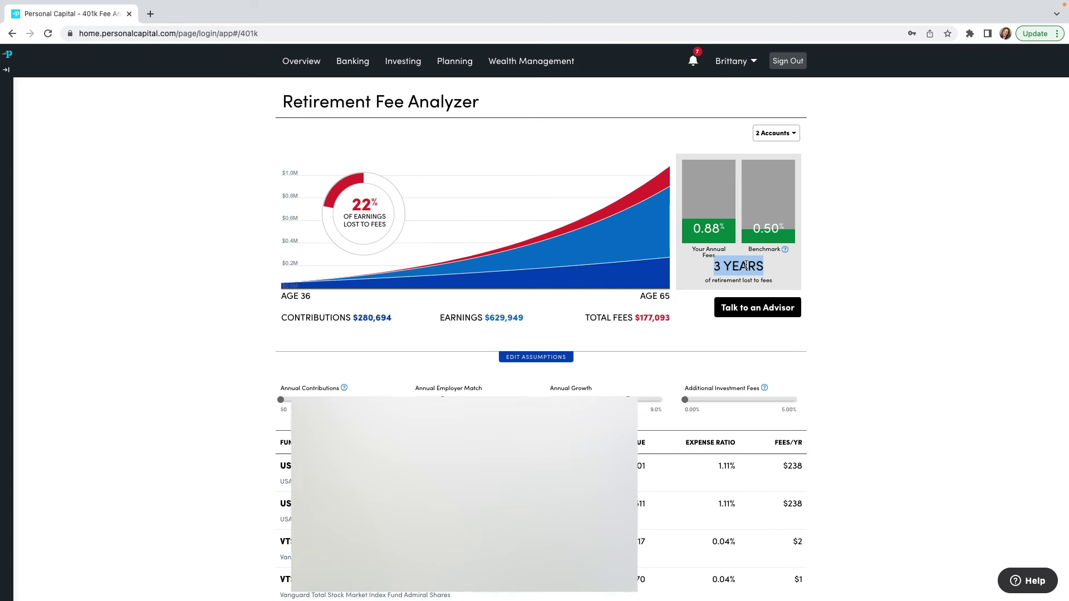
pyautogui.scroll(-2, 745, 266)
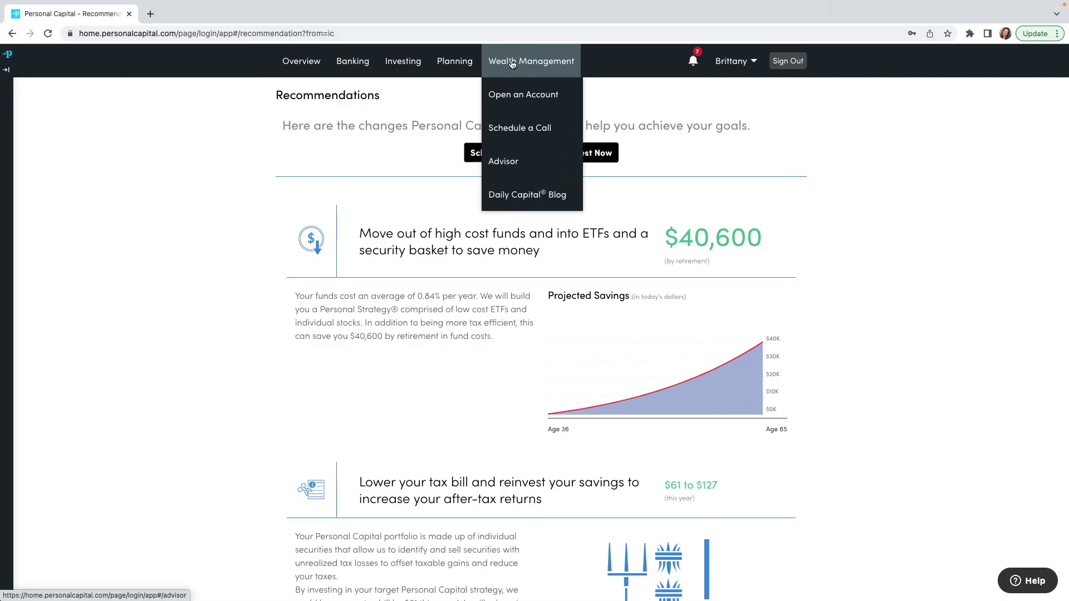
# Pick a May 20, 2:30–3:00 pm slot for the financial advisor call.
pyautogui.click(522, 128)
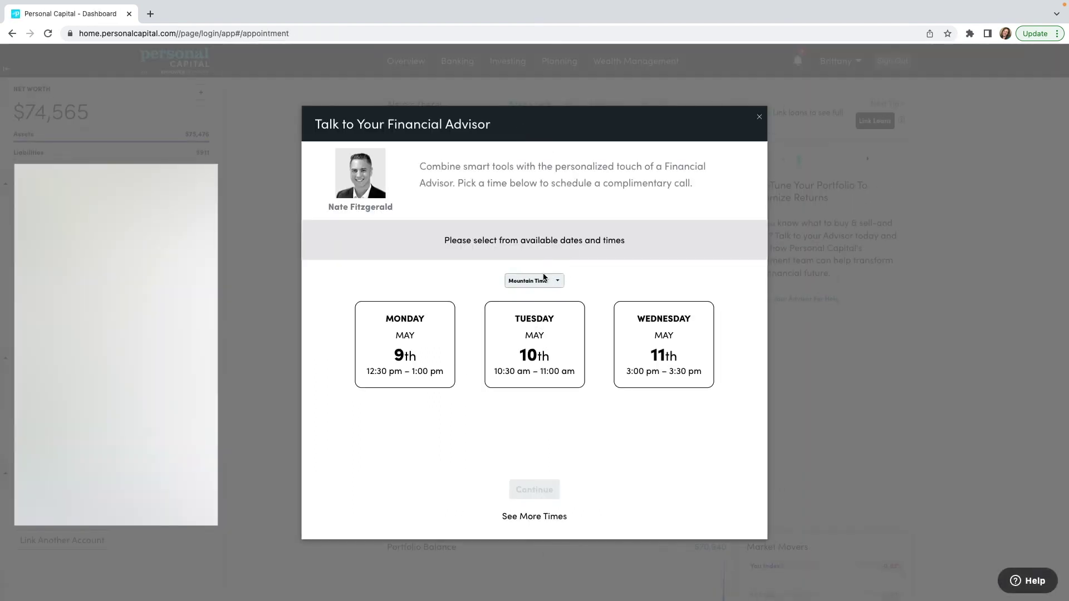
pyautogui.click(557, 313)
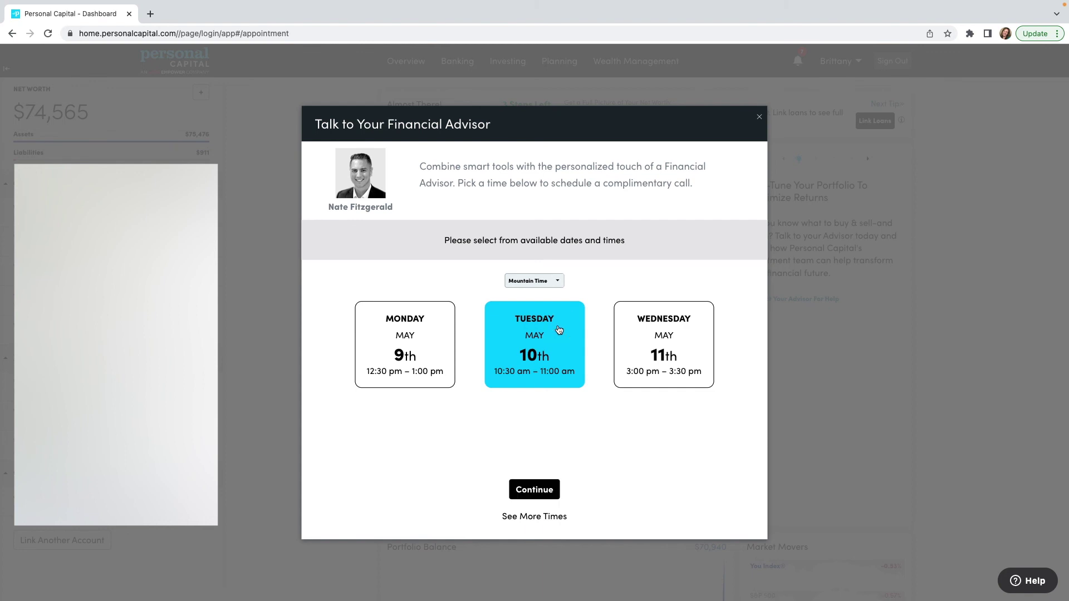
pyautogui.click(536, 515)
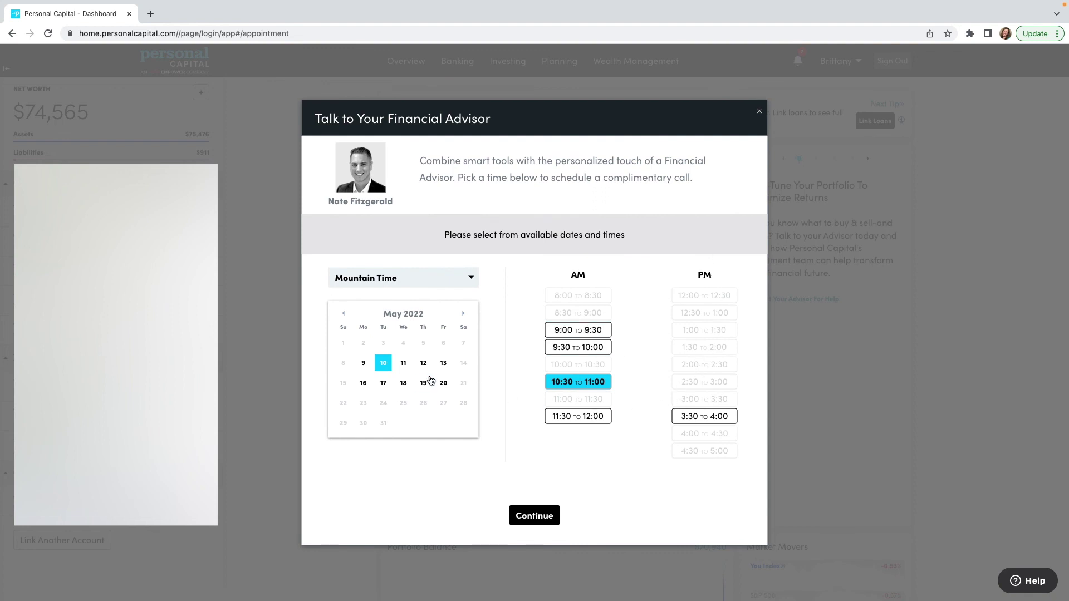
pyautogui.click(450, 386)
pyautogui.click(721, 387)
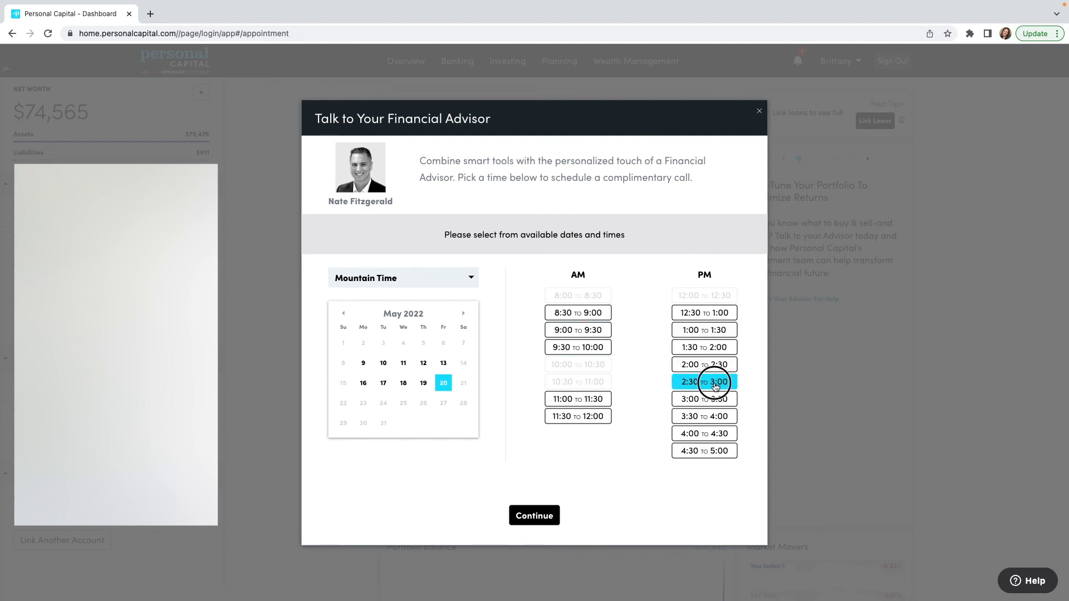
# Continue to the appointment details, then close the dialog to return to the dashboard.
pyautogui.click(551, 515)
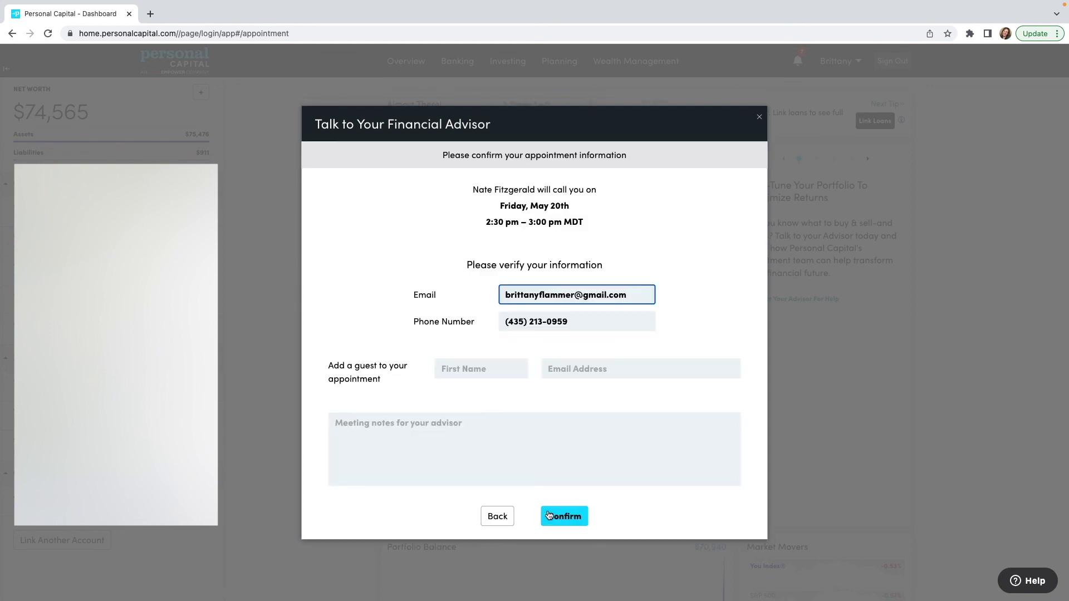
pyautogui.click(508, 417)
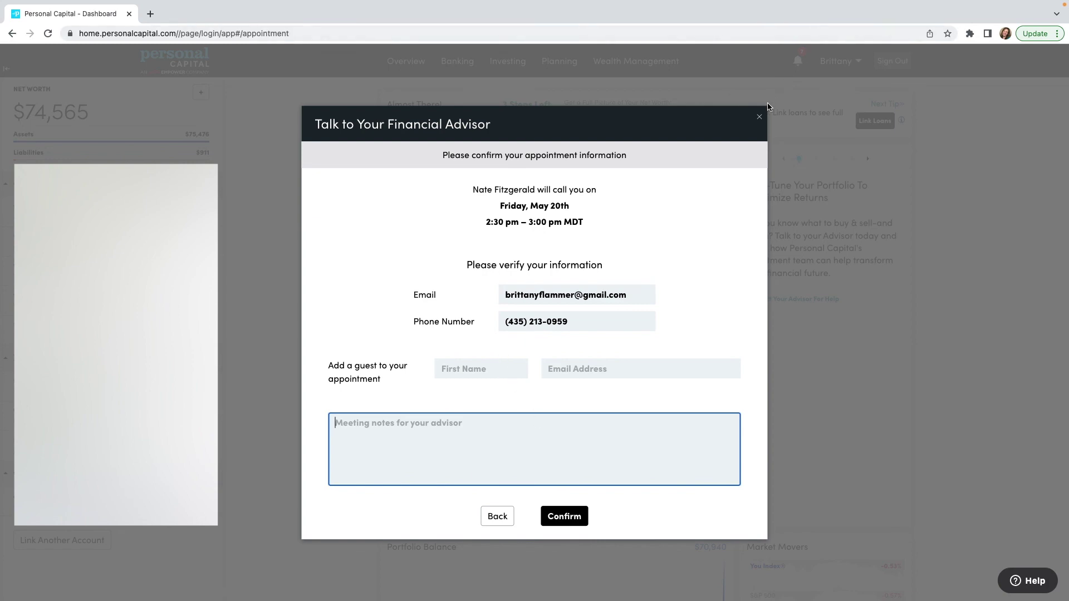
pyautogui.click(760, 118)
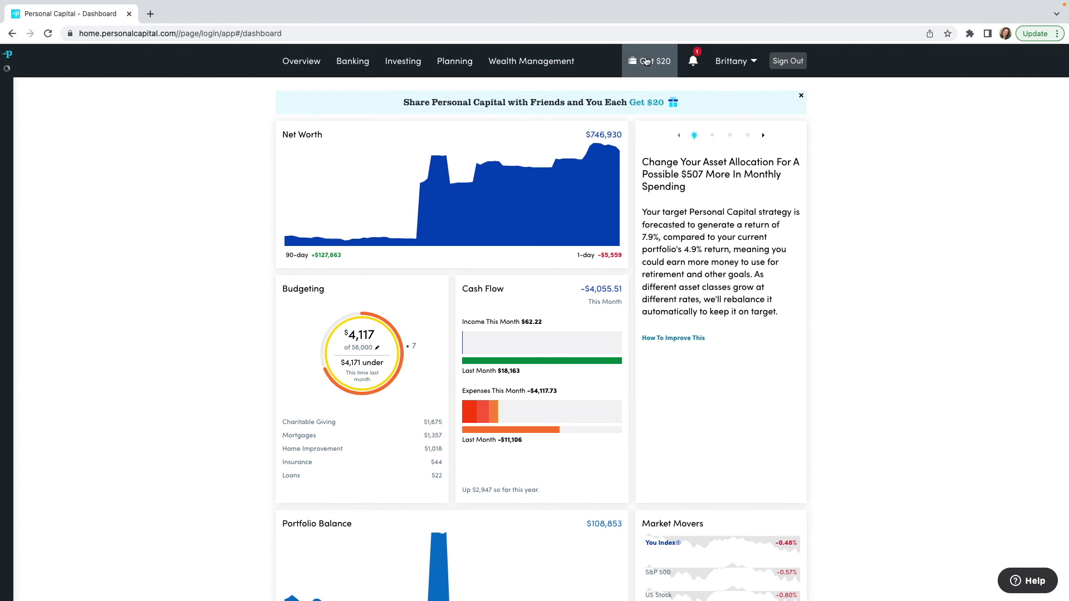
# Open the Get $20 referral page, collapse the net worth sidebar, and copy the personal share link.
pyautogui.click(655, 62)
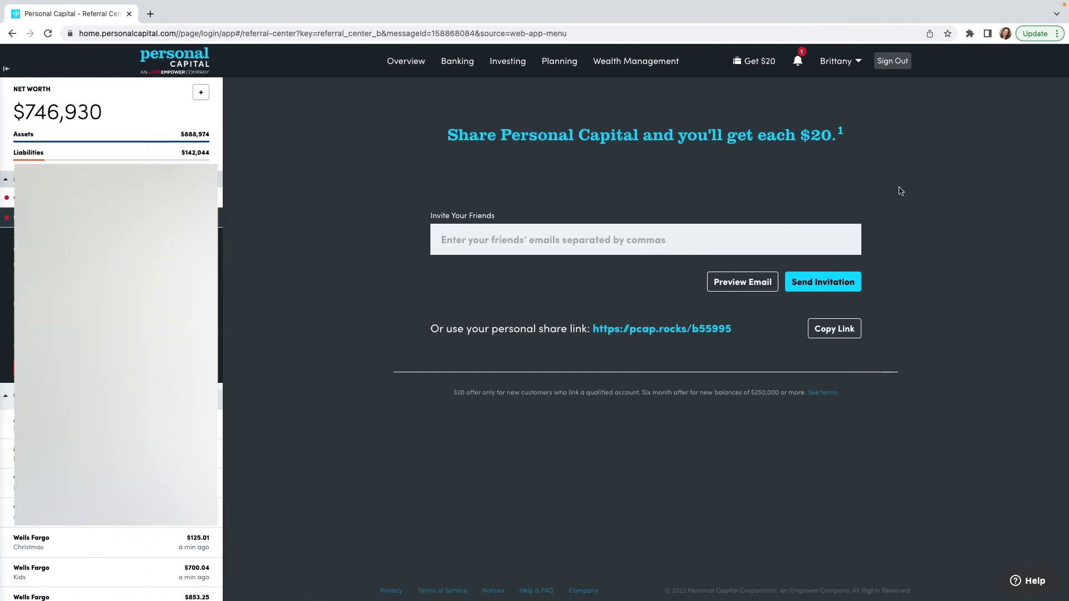
pyautogui.click(7, 70)
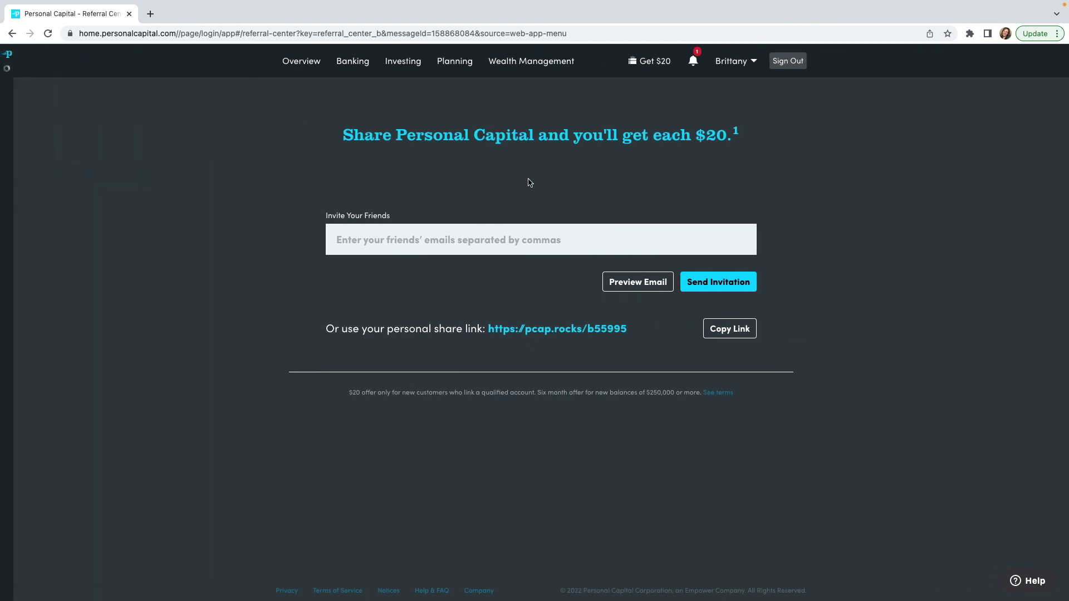
pyautogui.click(445, 237)
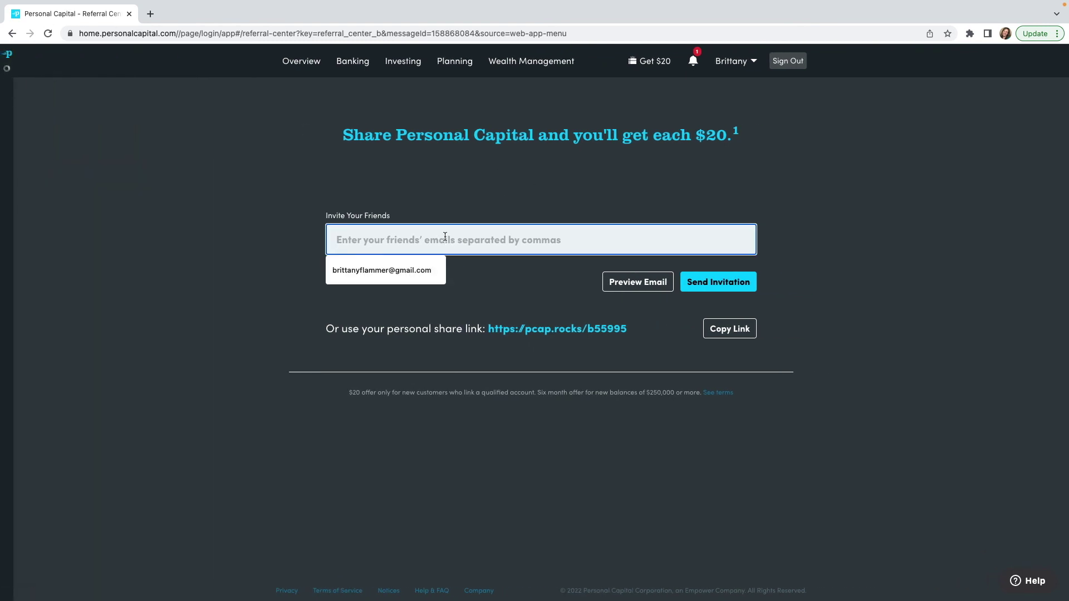
pyautogui.click(785, 291)
pyautogui.click(743, 330)
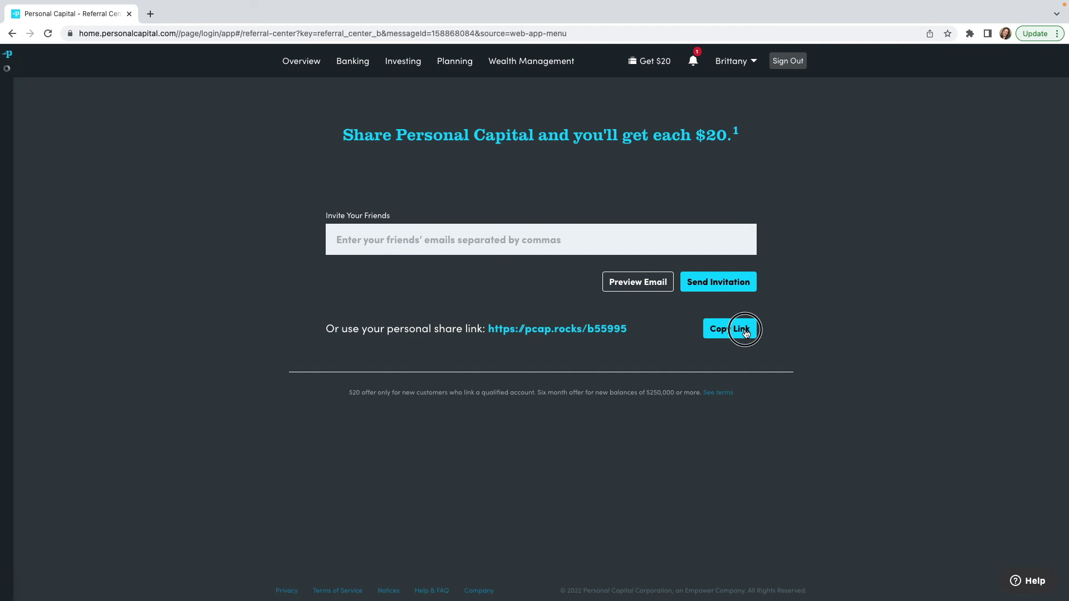